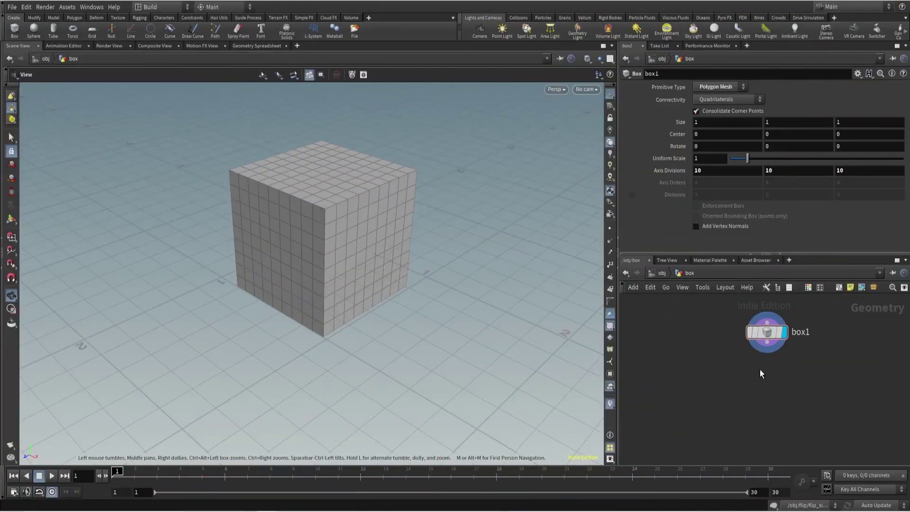
Add an Attribute Wrangle node below box1, connect box1 to its first input and display it.
{"action": "key", "text": "Tab"}
{"action": "type", "text": "attribwr"}
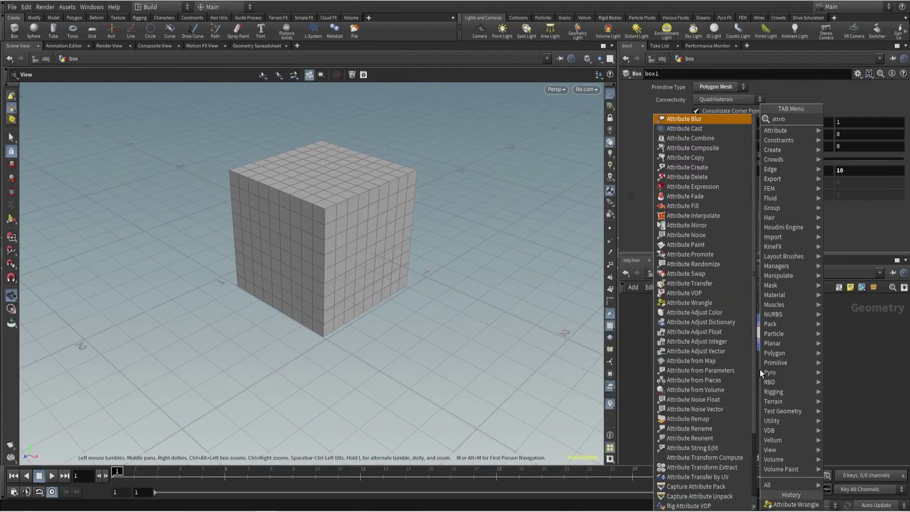
{"action": "key", "text": "Return"}
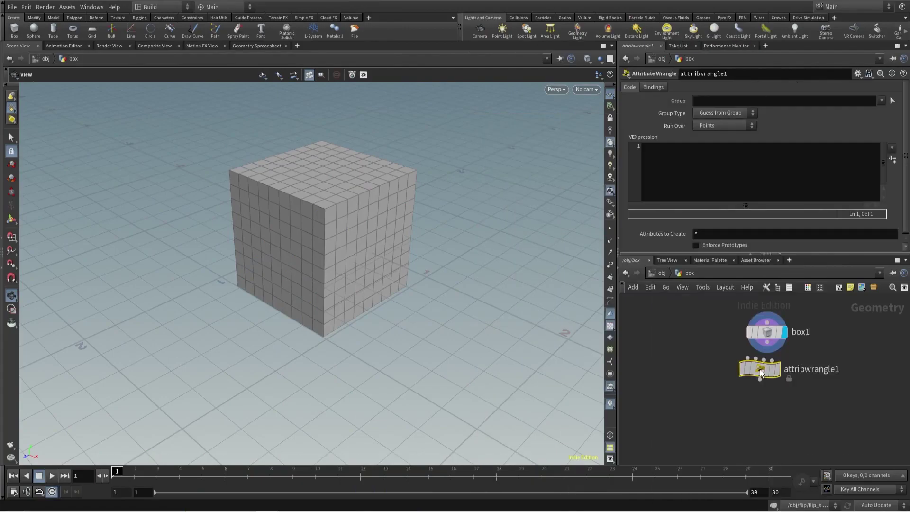
{"action": "left_click", "coordinate": [760, 380]}
{"action": "left_click", "coordinate": [761, 379]}
{"action": "left_click", "coordinate": [767, 342]}
{"action": "left_click", "coordinate": [784, 391]}
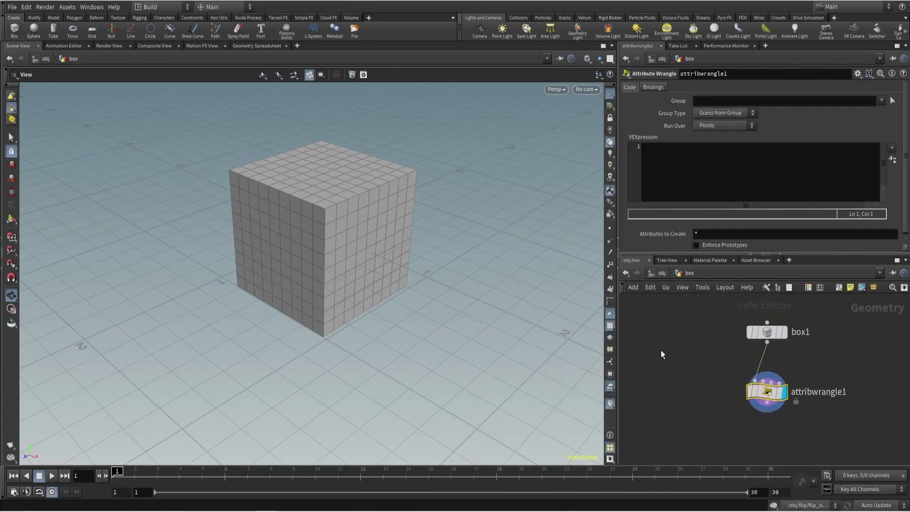
Write VEX code with chf("Float"), chv("Vector") and chramp("Ramp", @P.x) assigned to f@Float, v@Vector and v@Ramp, and create the matching spare parameters.
{"action": "left_click", "coordinate": [695, 165]}
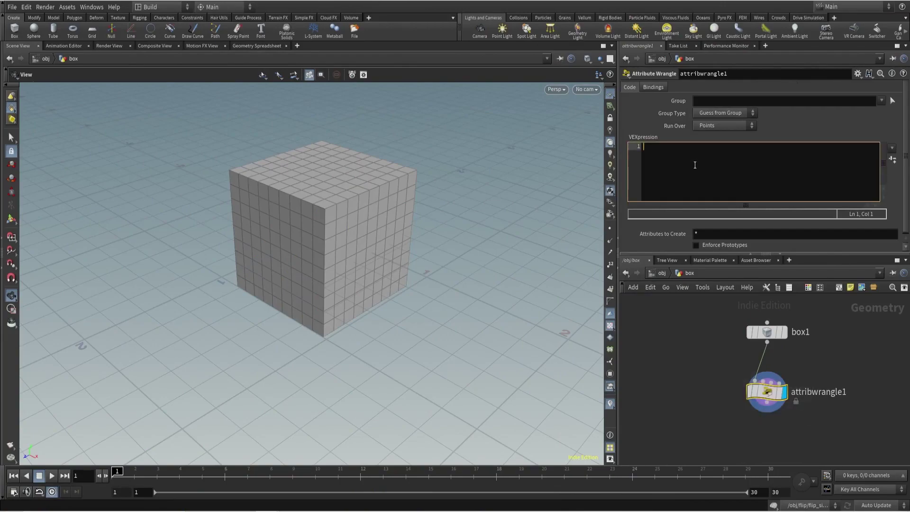
{"action": "type", "text": "f@Float = chf(\"Float\"); v@Vector = chv(\"Vector\"); v@Ramp = chramp(\"Ramp\", @P.x);"}
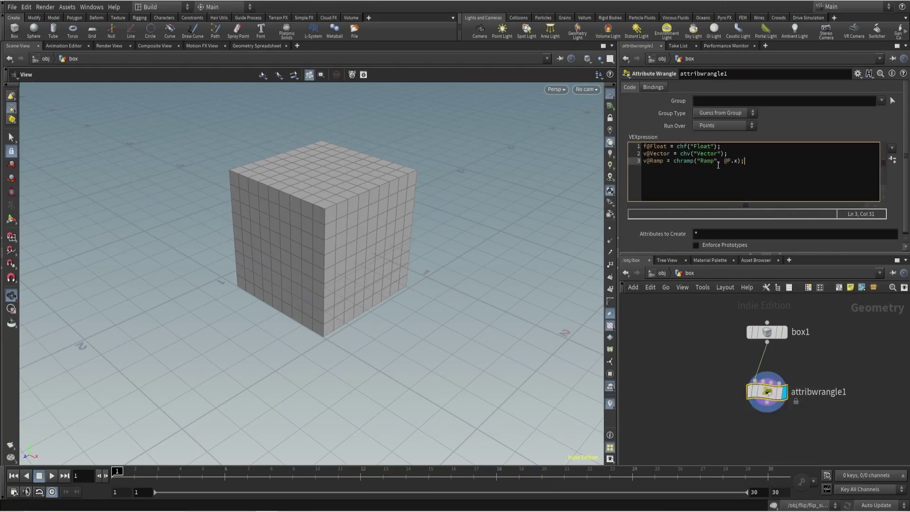
{"action": "left_click", "coordinate": [892, 160]}
Set Float to 0.63 and Vector X to 1.1, and add a ramp point at about position 0.364.
{"action": "left_click_drag", "start_coordinate": [904, 141], "coordinate": [908, 224]}
{"action": "left_click_drag", "start_coordinate": [732, 144], "coordinate": [834, 143]}
{"action": "middle_click_drag", "start_coordinate": [715, 158], "coordinate": [739, 159]}
{"action": "left_click", "coordinate": [764, 188]}
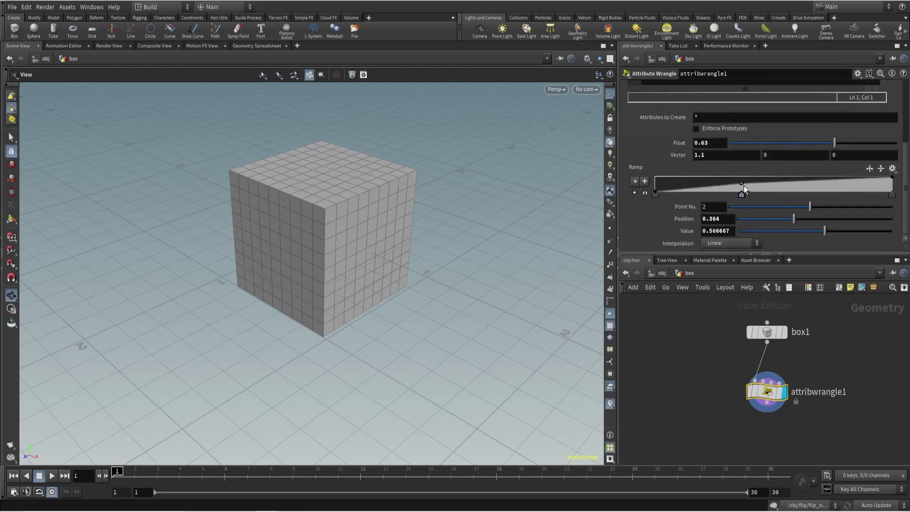
{"action": "left_click_drag", "start_coordinate": [907, 201], "coordinate": [907, 131]}
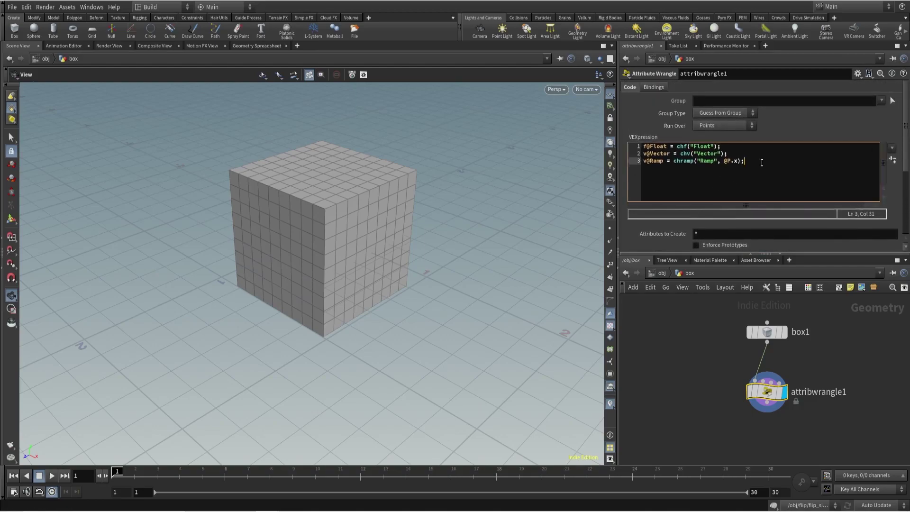
Copy all three lines of the wrangle's VEX code.
{"action": "left_click_drag", "start_coordinate": [718, 174], "coordinate": [614, 145]}
{"action": "key", "text": "ctrl+c"}
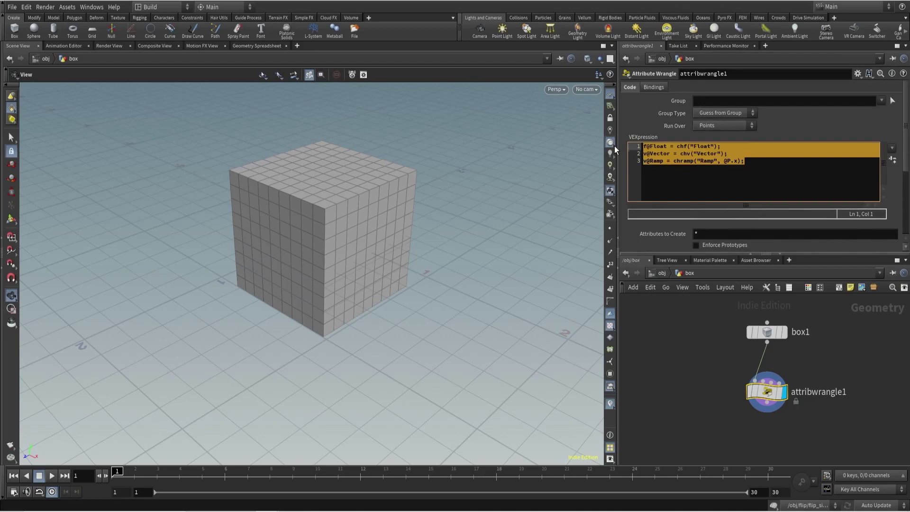
{"action": "left_click", "coordinate": [790, 161]}
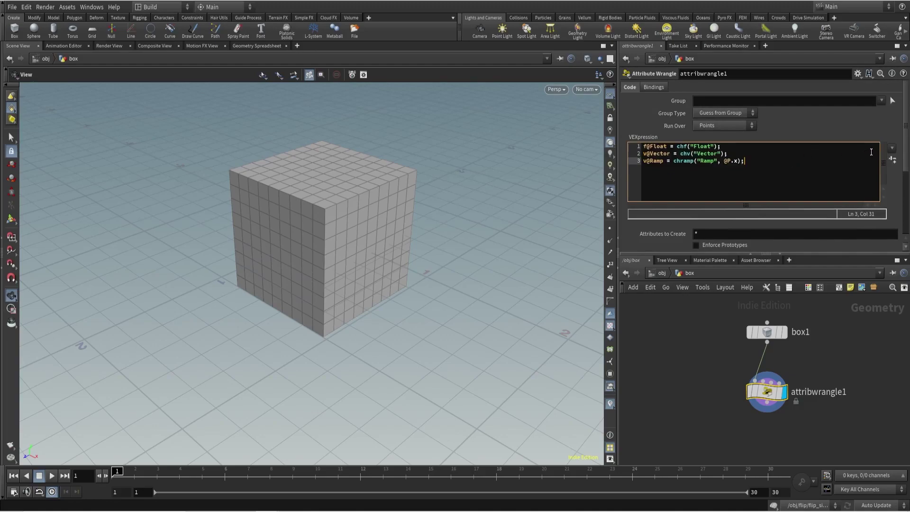
{"action": "scroll", "coordinate": [848, 180], "scroll_direction": "down", "scroll_amount": 3}
{"action": "left_click_drag", "start_coordinate": [905, 191], "coordinate": [906, 108]}
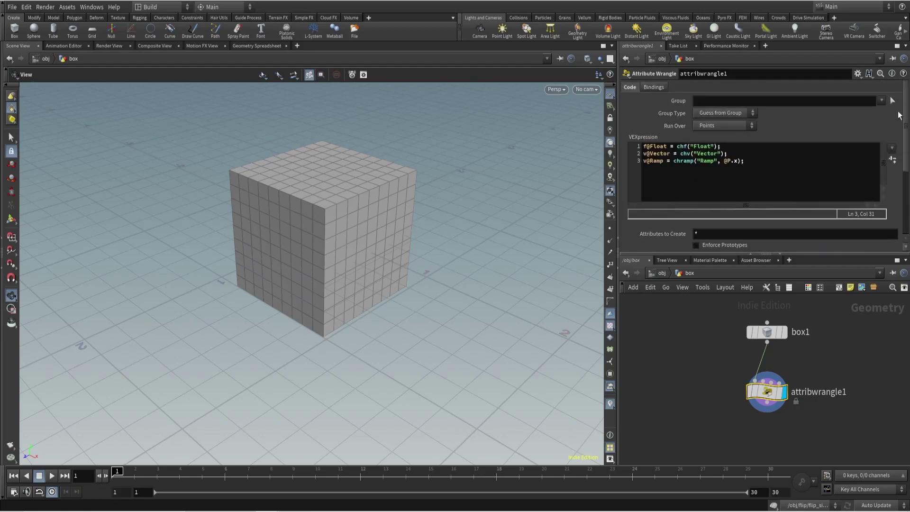
Replace the wrangle with a fresh Attribute Wrangle connected to box1 and displayed.
{"action": "key", "text": "Delete"}
{"action": "key", "text": "Tab"}
{"action": "type", "text": "wrangle"}
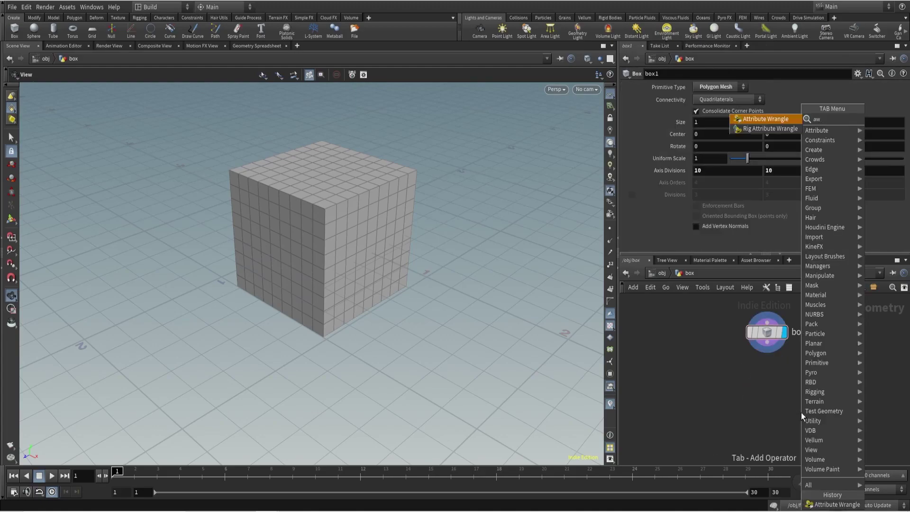
{"action": "key", "text": "Return"}
{"action": "left_click", "coordinate": [786, 400]}
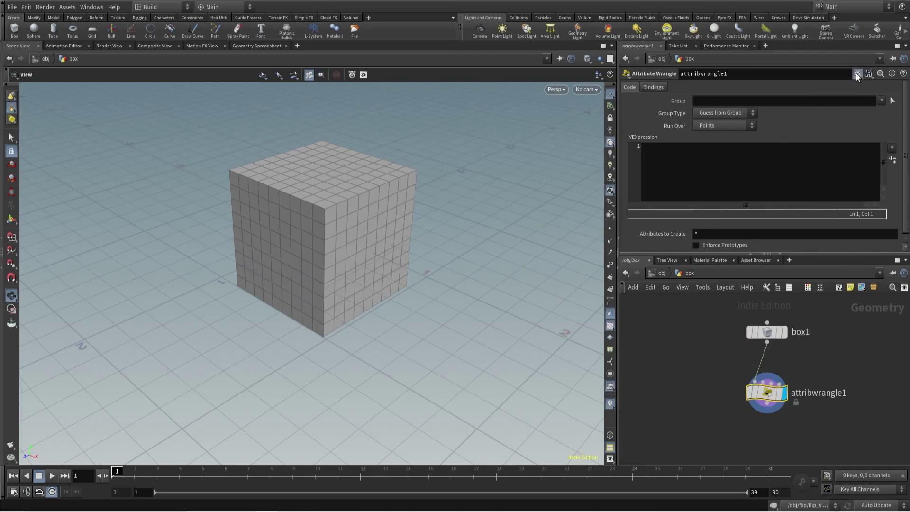
In the wrangle's parameter interface, change the folder type of both the Code and Bindings folders to Collapsible.
{"action": "left_click", "coordinate": [857, 74]}
{"action": "left_click", "coordinate": [796, 85]}
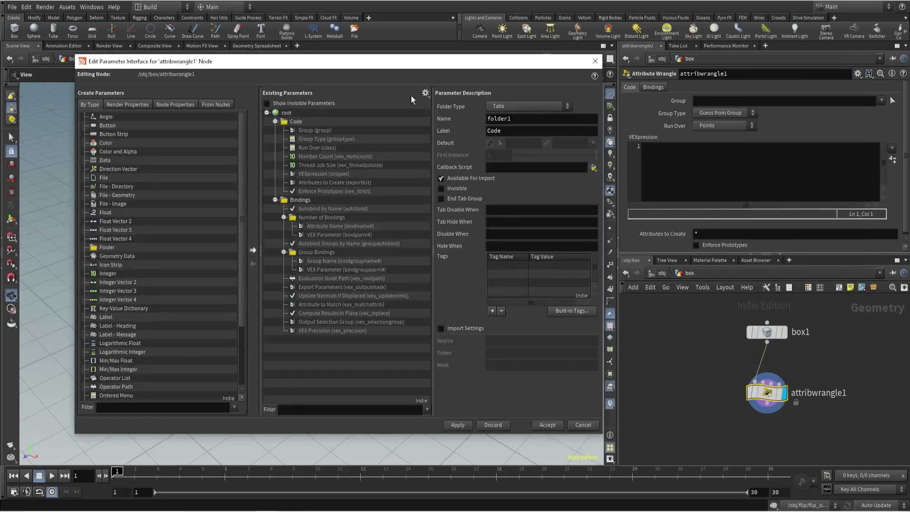
{"action": "left_click_drag", "start_coordinate": [413, 65], "coordinate": [430, 64]}
{"action": "left_click", "coordinate": [292, 199]}
{"action": "left_click", "coordinate": [291, 120]}
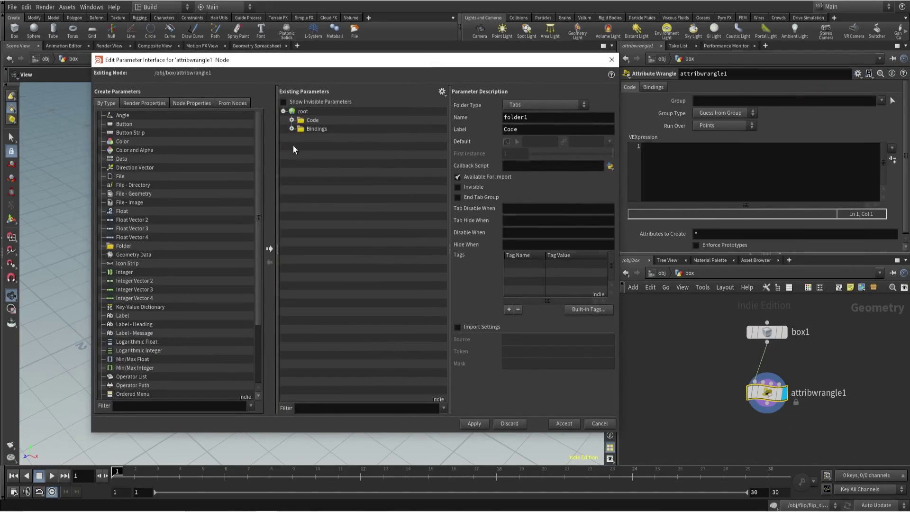
{"action": "left_click", "coordinate": [314, 128]}
{"action": "left_click", "coordinate": [313, 121], "text": "shift"}
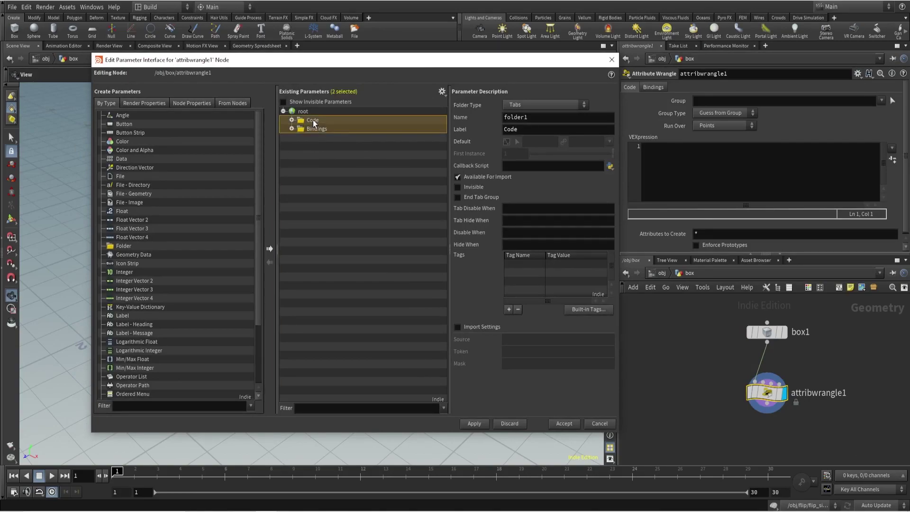
{"action": "left_click", "coordinate": [538, 107]}
{"action": "left_click", "coordinate": [538, 116]}
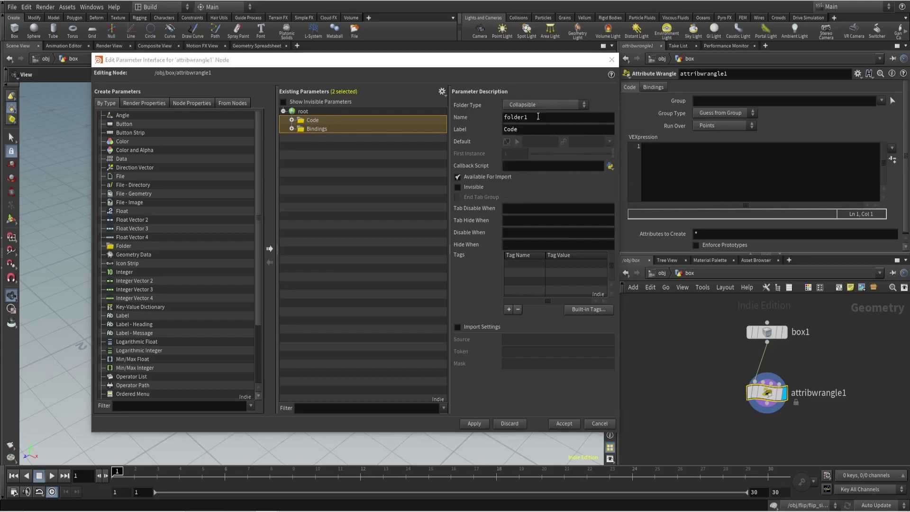
Nest the Bindings folder inside the Code folder, and apply and accept the parameter interface changes.
{"action": "left_click", "coordinate": [311, 129]}
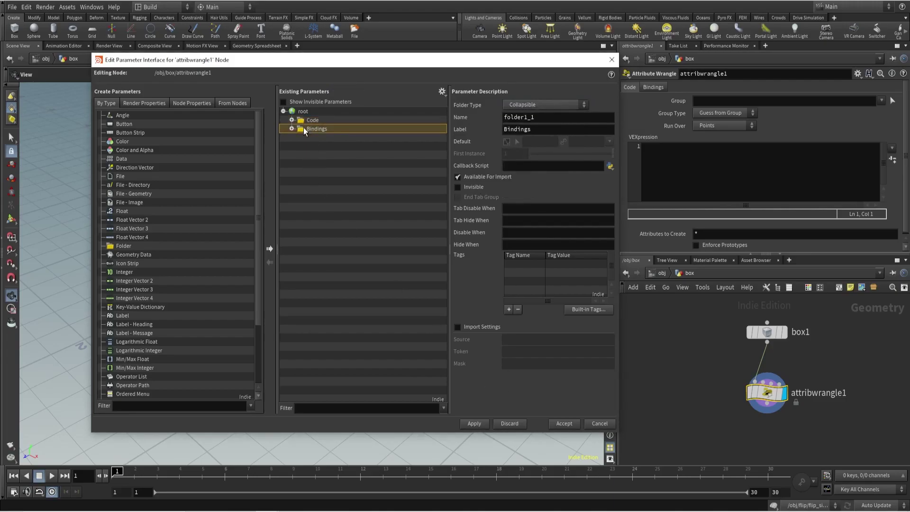
{"action": "left_click", "coordinate": [292, 129], "text": "ctrl"}
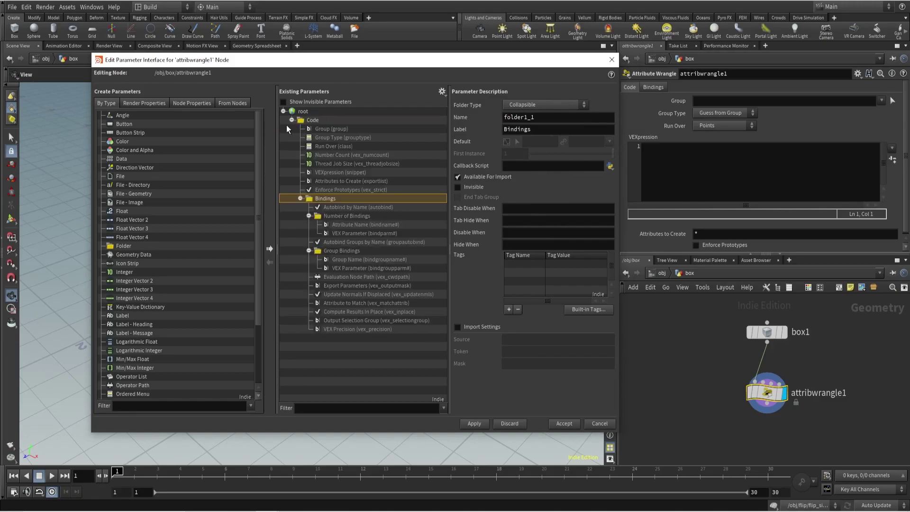
{"action": "left_click", "coordinate": [291, 120]}
{"action": "left_click", "coordinate": [473, 423]}
{"action": "left_click", "coordinate": [561, 424]}
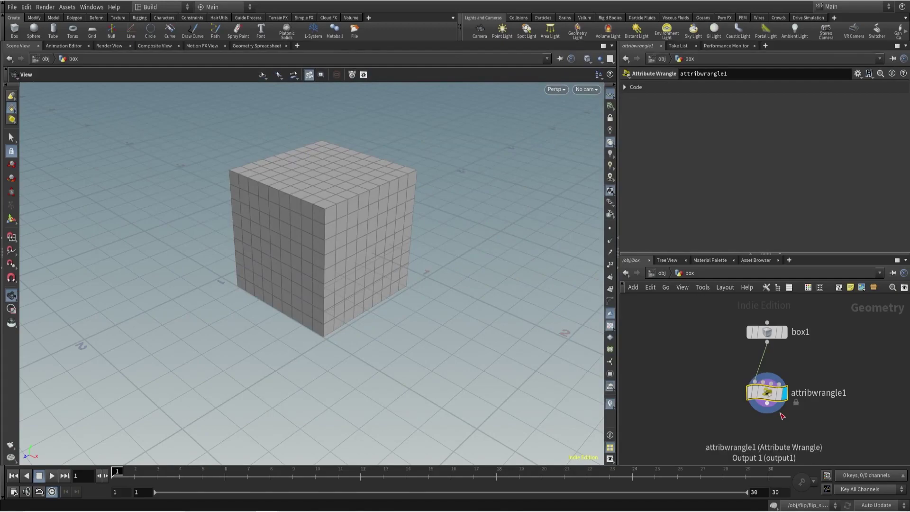
Check that the Code folder expands and collapses, and save the wrangle's setup as a preset named channels.
{"action": "left_click", "coordinate": [626, 87]}
{"action": "left_click", "coordinate": [703, 161]}
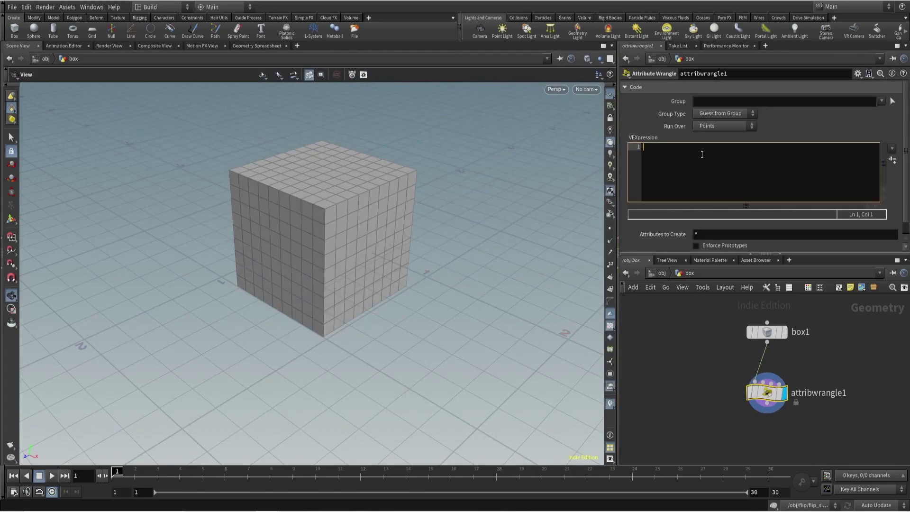
{"action": "left_click", "coordinate": [625, 87]}
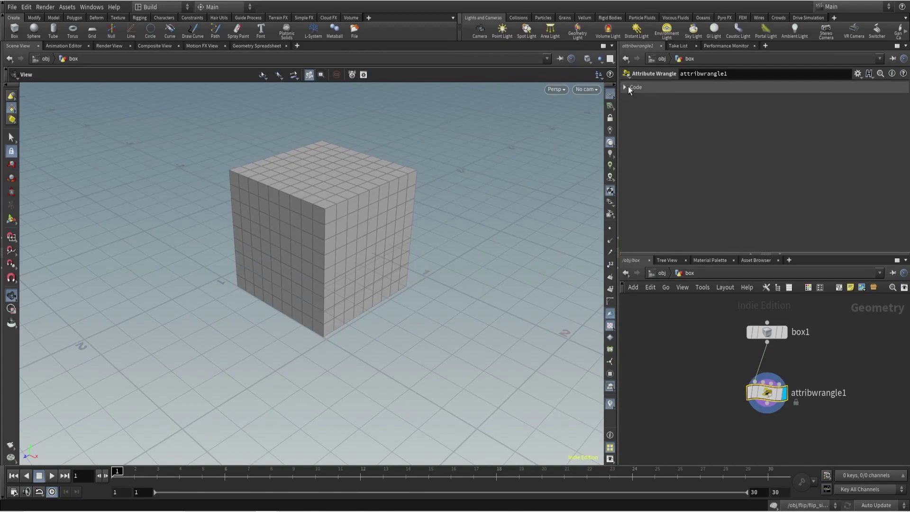
{"action": "left_click", "coordinate": [857, 73]}
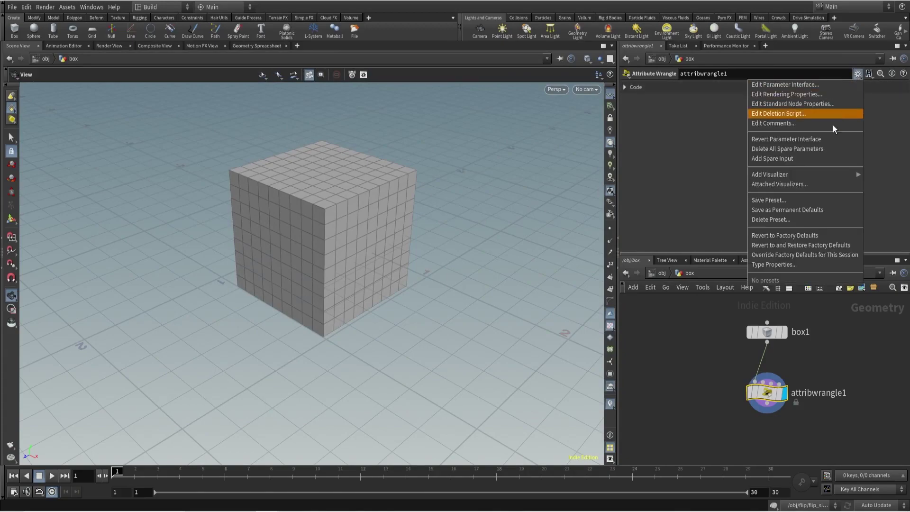
{"action": "left_click", "coordinate": [788, 201]}
{"action": "type", "text": "channels"}
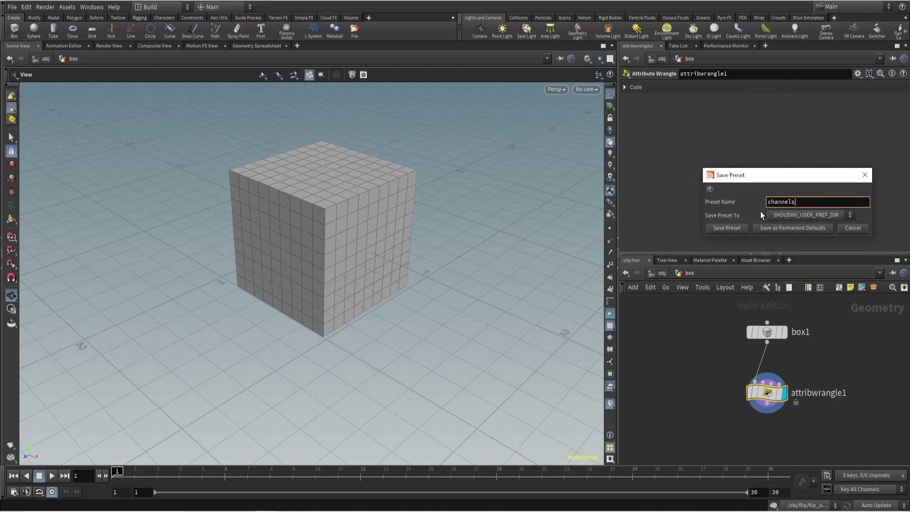
{"action": "left_click", "coordinate": [725, 227]}
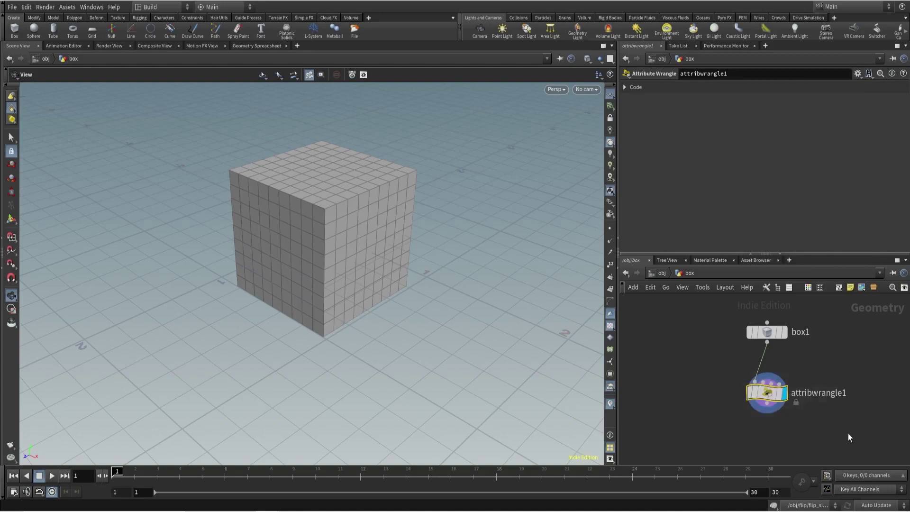
Delete the customized wrangle and add a new Attribute Wrangle connected below box1.
{"action": "key", "text": "Delete"}
{"action": "key", "text": "Tab"}
{"action": "type", "text": "awr"}
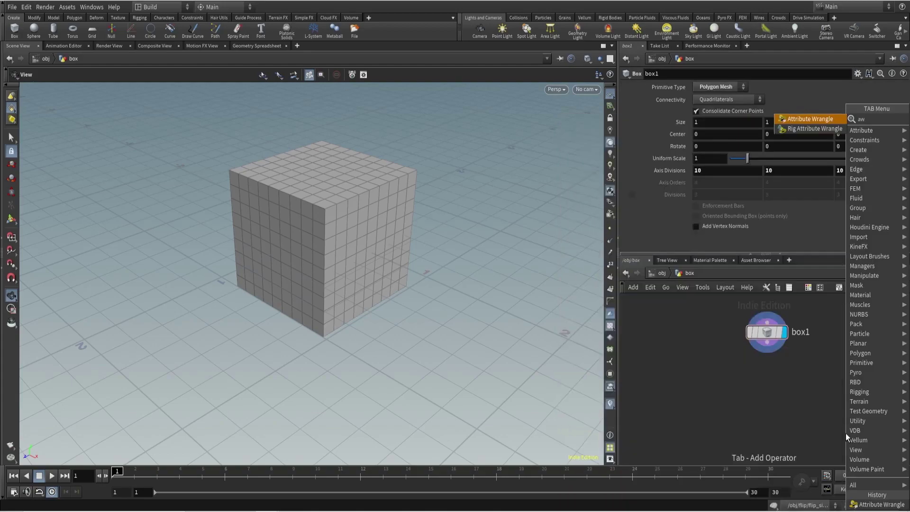
{"action": "left_click", "coordinate": [810, 119]}
{"action": "left_click", "coordinate": [767, 397]}
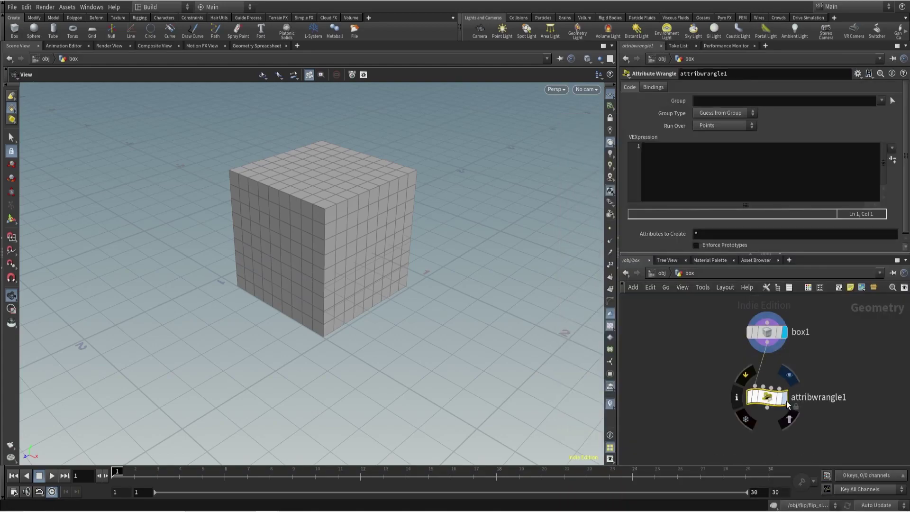
Load the channels preset on the displayed wrangle, and paste the copied VEX code into its expression.
{"action": "left_click", "coordinate": [858, 73]}
{"action": "left_click", "coordinate": [805, 282]}
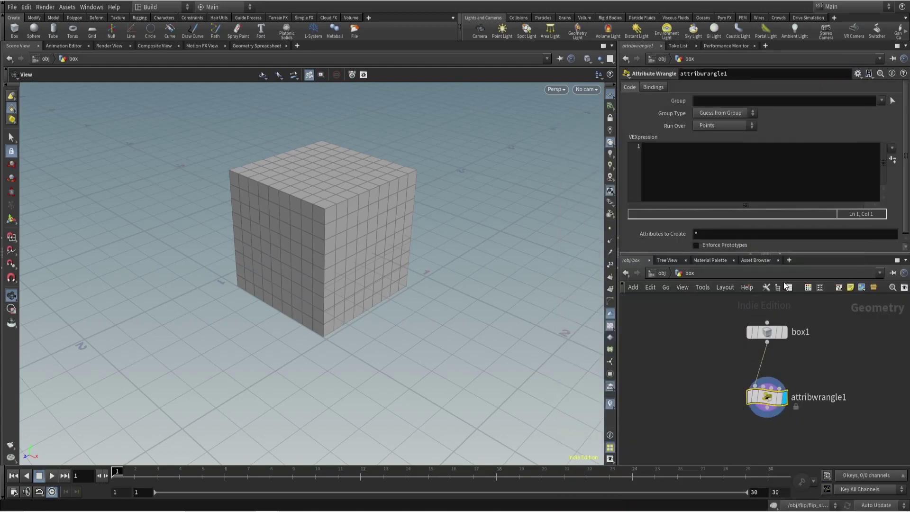
{"action": "left_click", "coordinate": [638, 87]}
{"action": "left_click", "coordinate": [664, 169]}
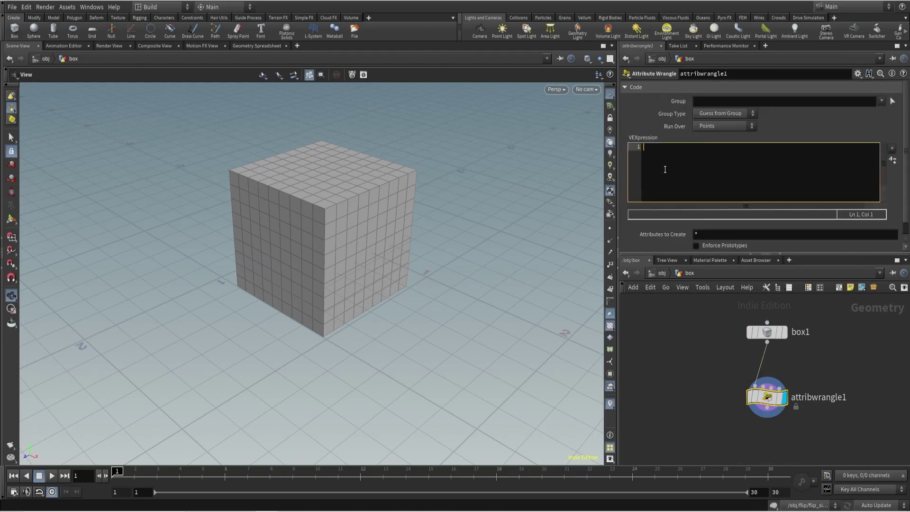
{"action": "key", "text": "ctrl+v"}
Wrap the chramp call on the third line in vector(), and create the spare parameters from the code.
{"action": "left_click", "coordinate": [670, 162]}
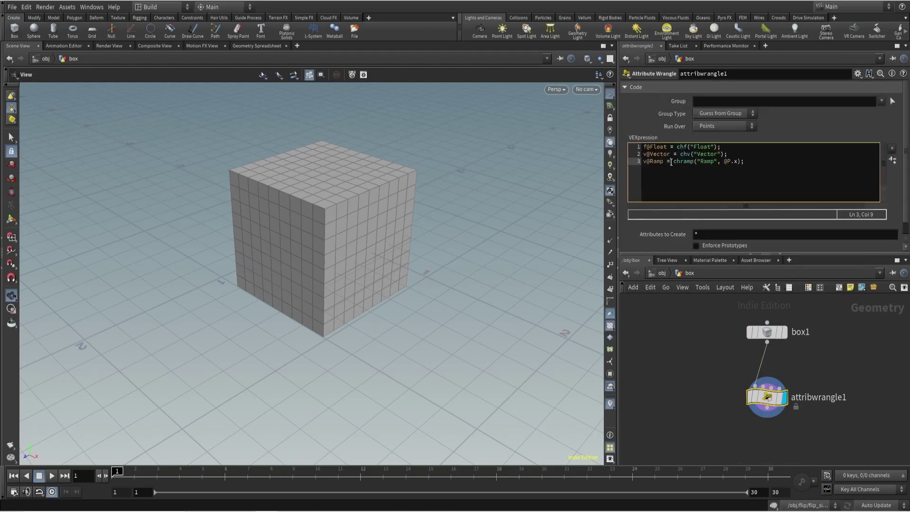
{"action": "left_click_drag", "start_coordinate": [646, 162], "coordinate": [720, 163]}
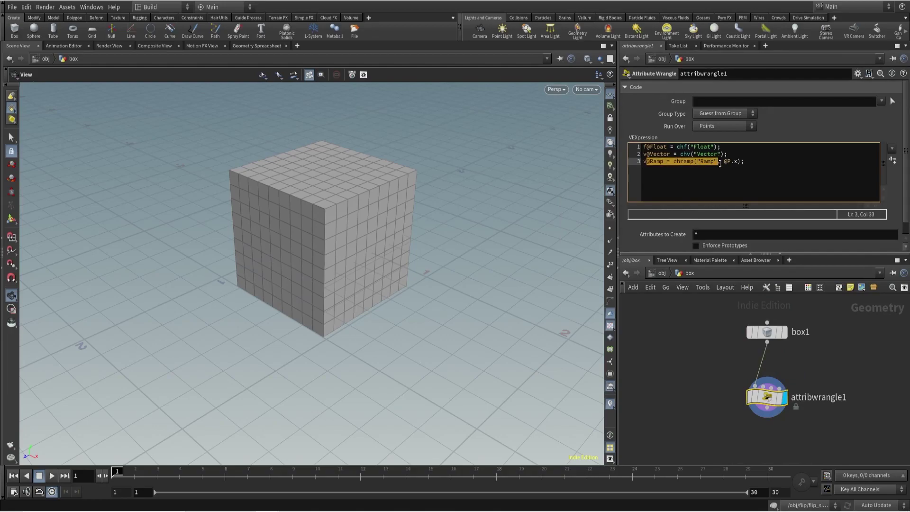
{"action": "left_click", "coordinate": [674, 161]}
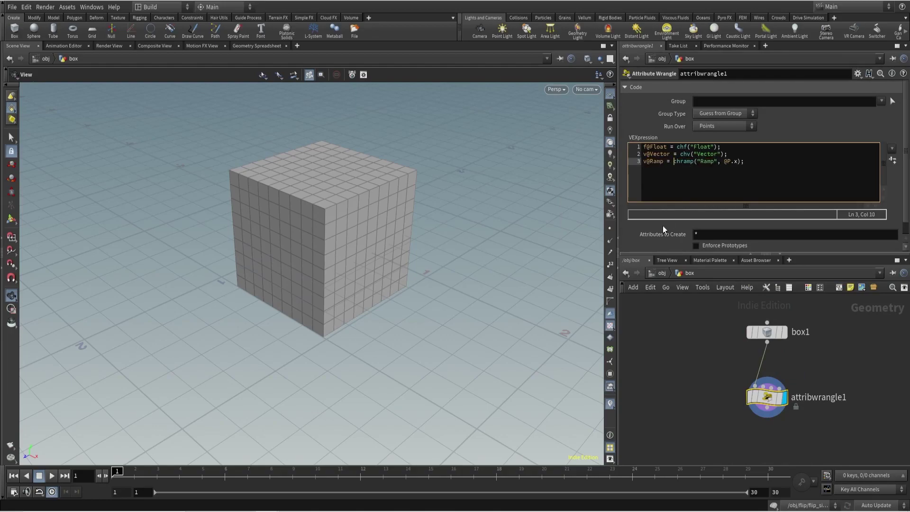
{"action": "type", "text": "vector("}
{"action": "left_click", "coordinate": [763, 161]}
{"action": "type", "text": ")"}
{"action": "left_click", "coordinate": [892, 160]}
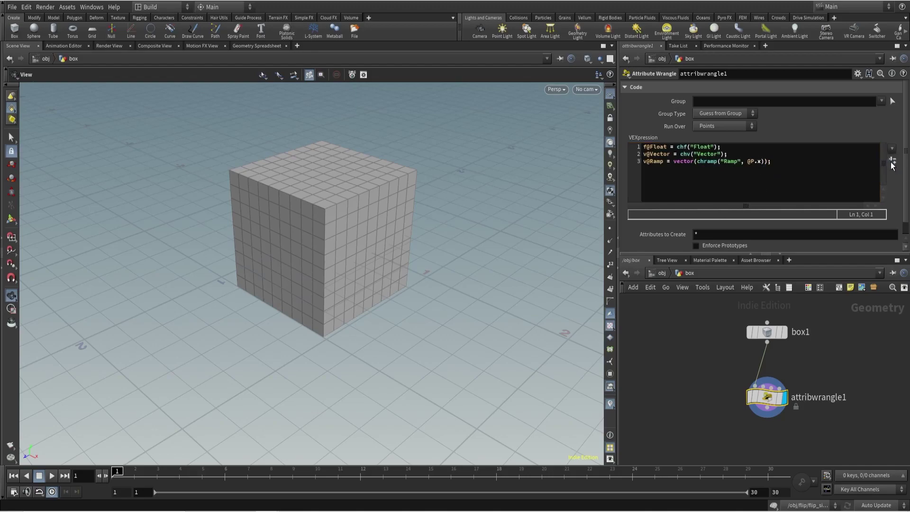
Collapse the Code folder, set Float to 0.356 and Vector X to 1.1, and add a color ramp point at about position 0.584.
{"action": "left_click", "coordinate": [632, 88]}
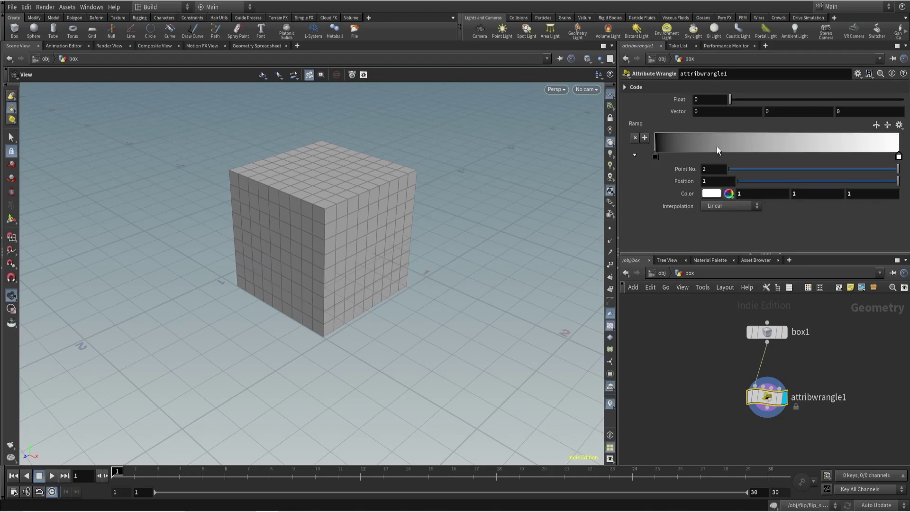
{"action": "left_click_drag", "start_coordinate": [730, 100], "coordinate": [790, 100]}
{"action": "middle_click_drag", "start_coordinate": [735, 111], "coordinate": [758, 124]}
{"action": "left_click_drag", "start_coordinate": [763, 142], "coordinate": [796, 142]}
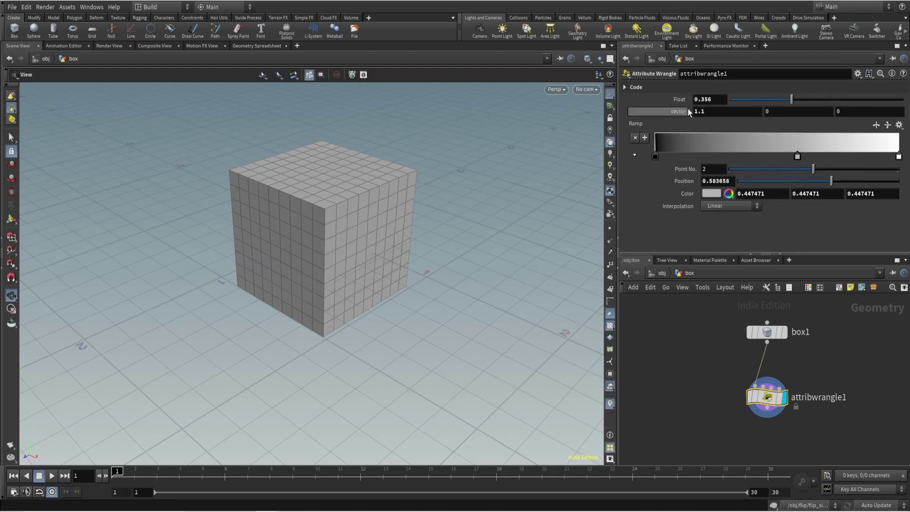
Expand the Code folder and select the whole VEX code.
{"action": "left_click", "coordinate": [633, 90]}
{"action": "left_click_drag", "start_coordinate": [771, 161], "coordinate": [602, 138]}
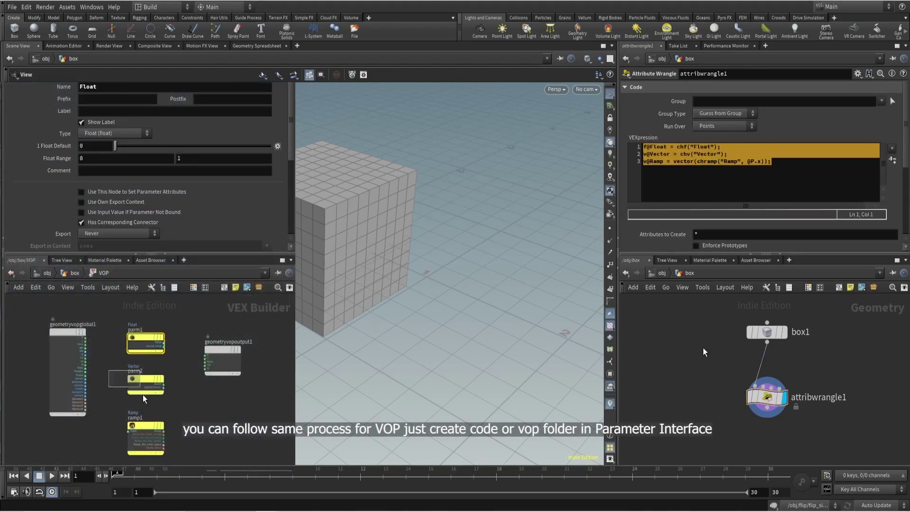
Collapse the Code folder on attribwrangle1 and reposition the node below box1.
{"action": "left_click", "coordinate": [630, 86]}
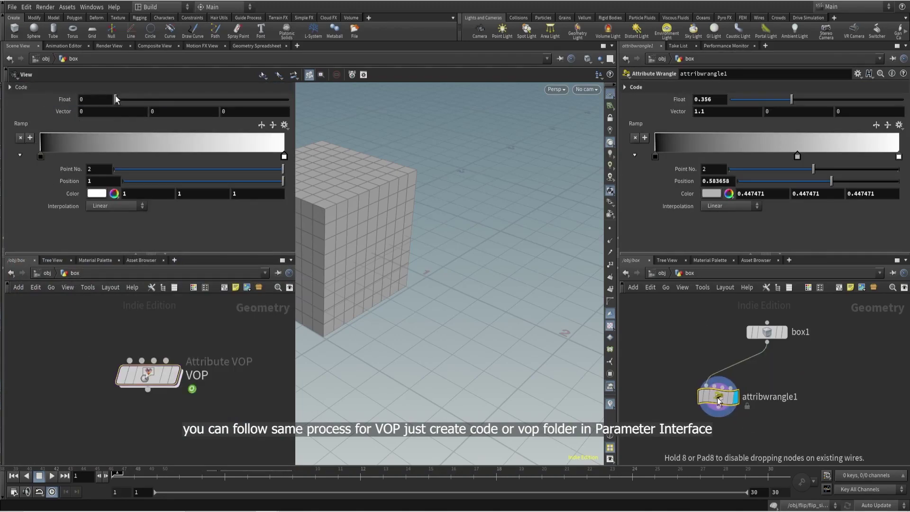
{"action": "left_click_drag", "start_coordinate": [764, 397], "coordinate": [714, 396]}
{"action": "left_click_drag", "start_coordinate": [835, 401], "coordinate": [837, 398], "text": "alt"}
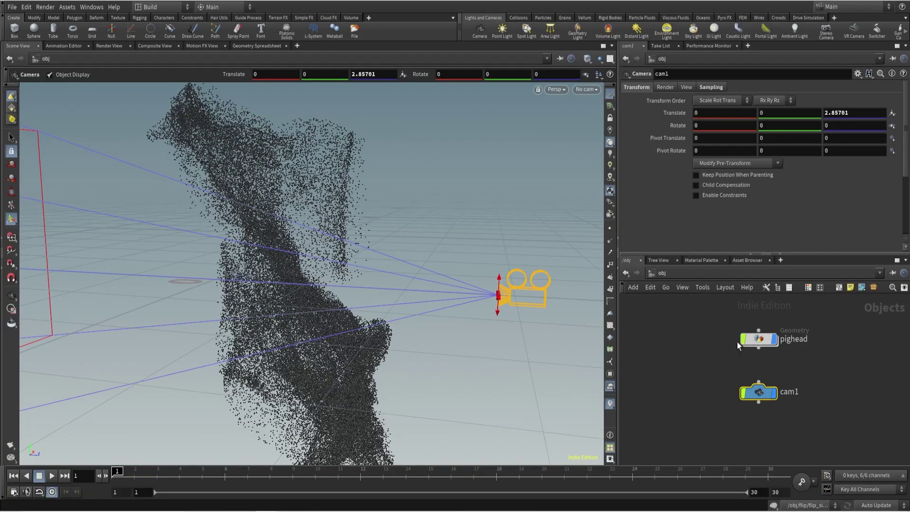
Enter the pighead geometry and add a displayed Group node below attribnoise_P.
{"action": "double_click", "coordinate": [759, 339]}
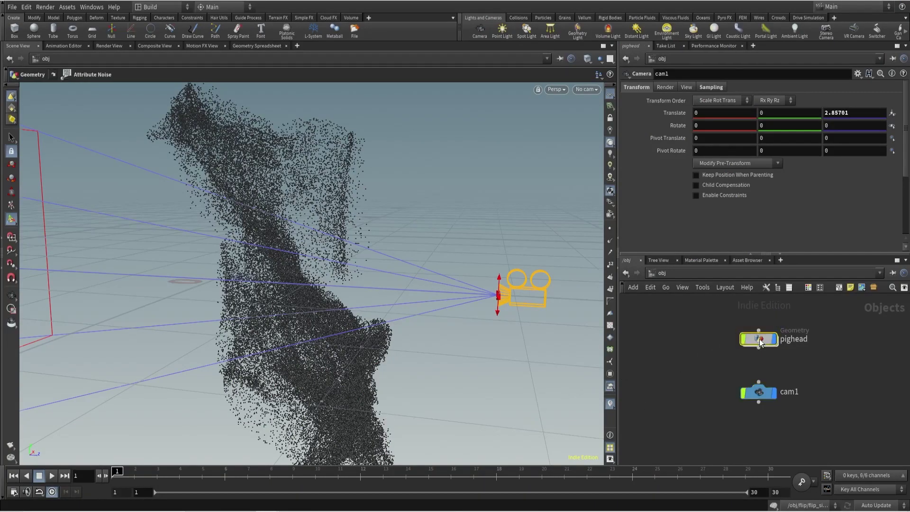
{"action": "key", "text": "Tab"}
{"action": "type", "text": "group"}
{"action": "key", "text": "Return"}
{"action": "left_click", "coordinate": [744, 402]}
{"action": "left_click", "coordinate": [744, 375]}
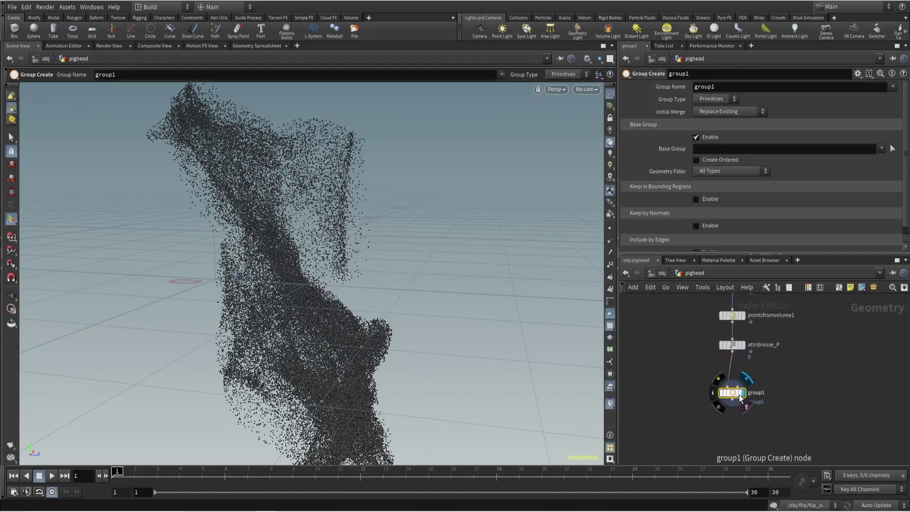
Set the group type to Points, disable the base group, and enable bounding regions with the Bounding Volume type.
{"action": "left_click", "coordinate": [709, 99]}
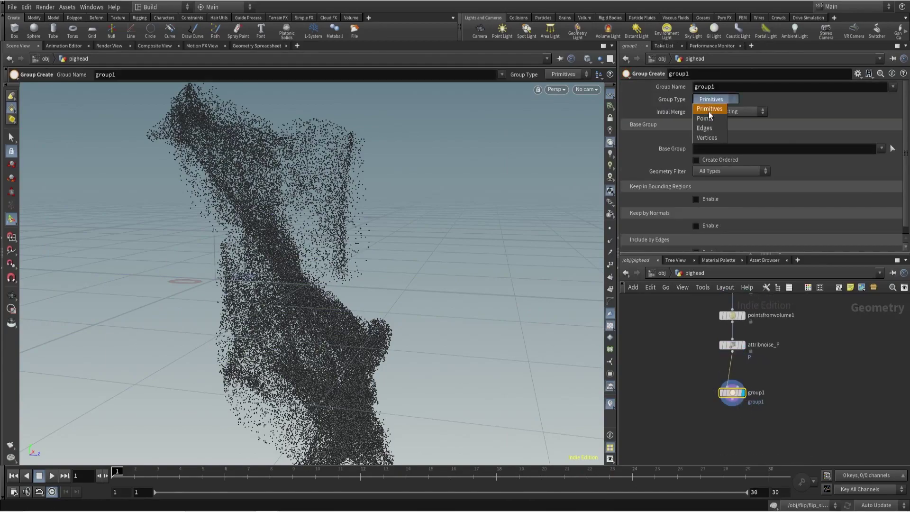
{"action": "left_click", "coordinate": [704, 118]}
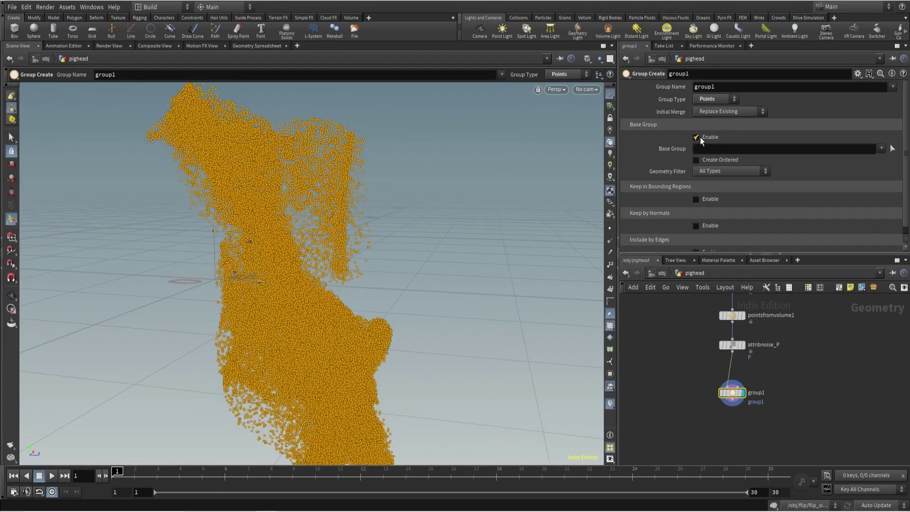
{"action": "left_click", "coordinate": [696, 137]}
{"action": "left_click", "coordinate": [695, 163]}
{"action": "left_click", "coordinate": [715, 174]}
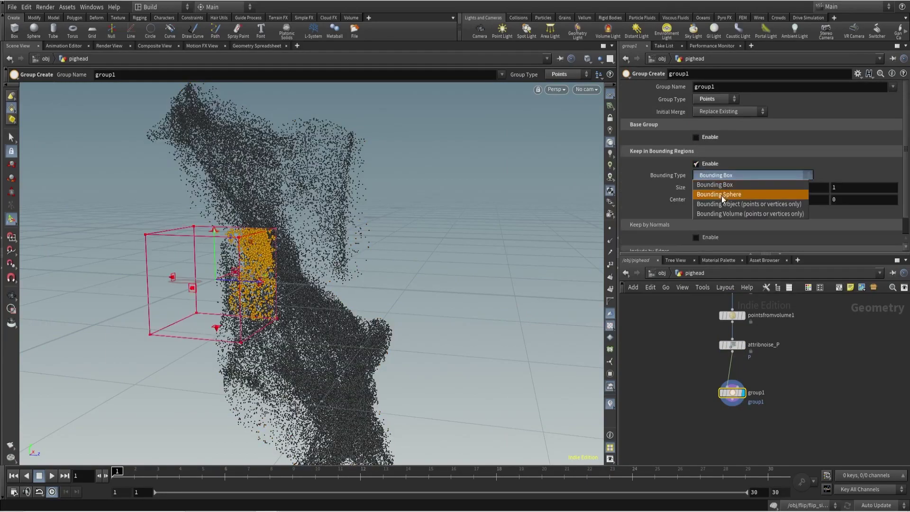
{"action": "left_click", "coordinate": [721, 214]}
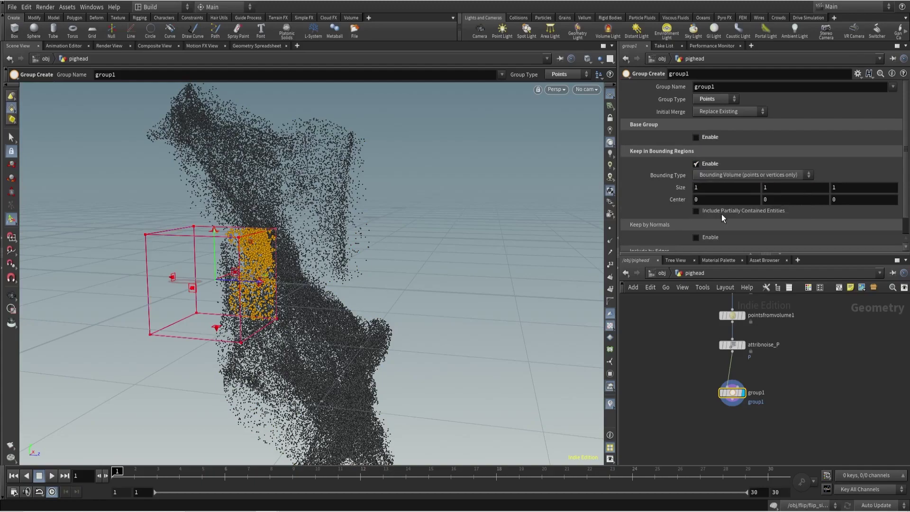
Select cam1 at object level to view its frustum, and return to the pighead network.
{"action": "left_click", "coordinate": [664, 274]}
{"action": "left_click_drag", "start_coordinate": [700, 382], "coordinate": [789, 407]}
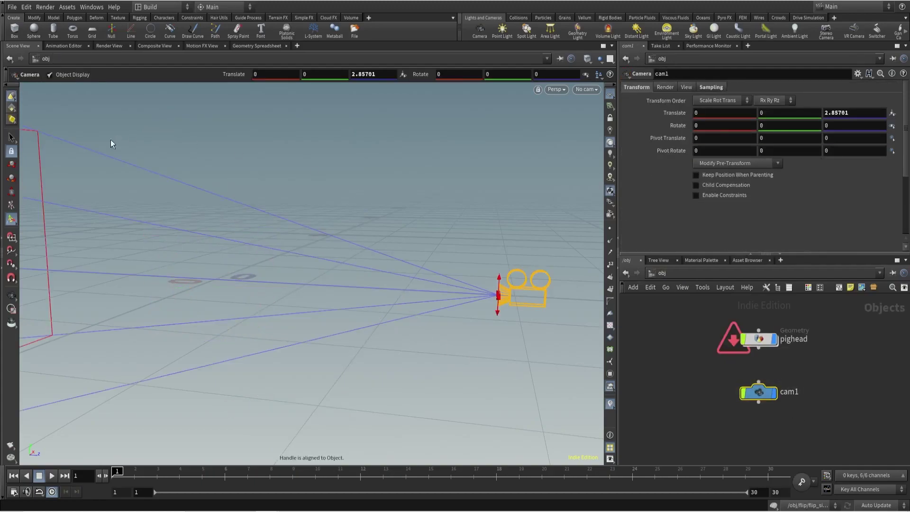
{"action": "double_click", "coordinate": [758, 339]}
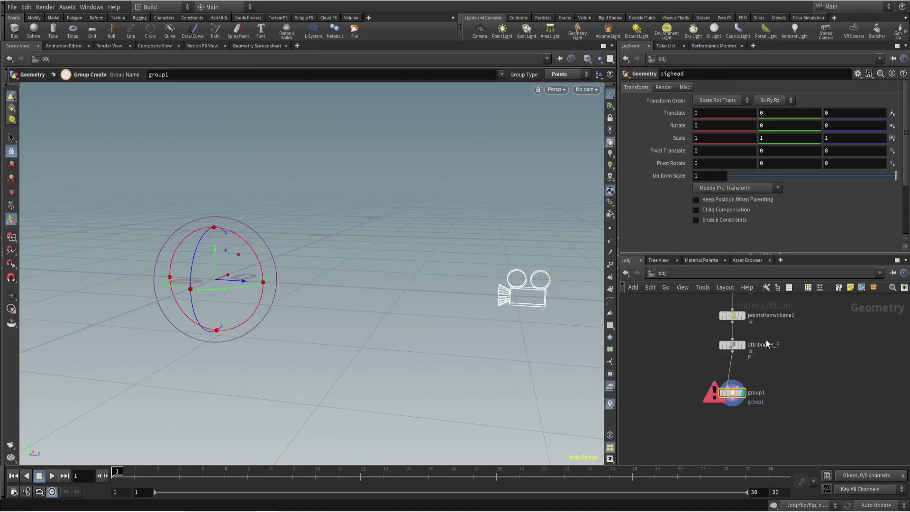
Move the group node slightly lower and place a Volume node beside the chain above it.
{"action": "left_click_drag", "start_coordinate": [732, 394], "coordinate": [732, 407]}
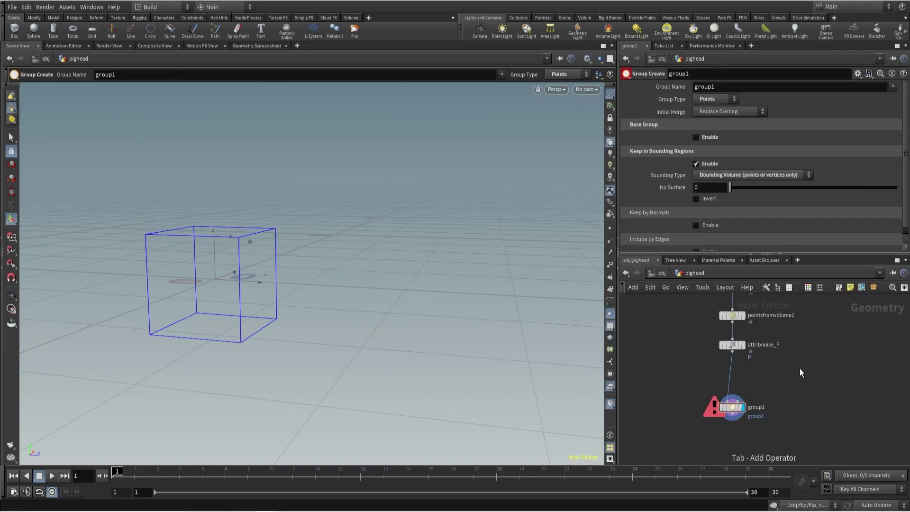
{"action": "key", "text": "Tab"}
{"action": "type", "text": "volume"}
{"action": "left_click", "coordinate": [648, 110]}
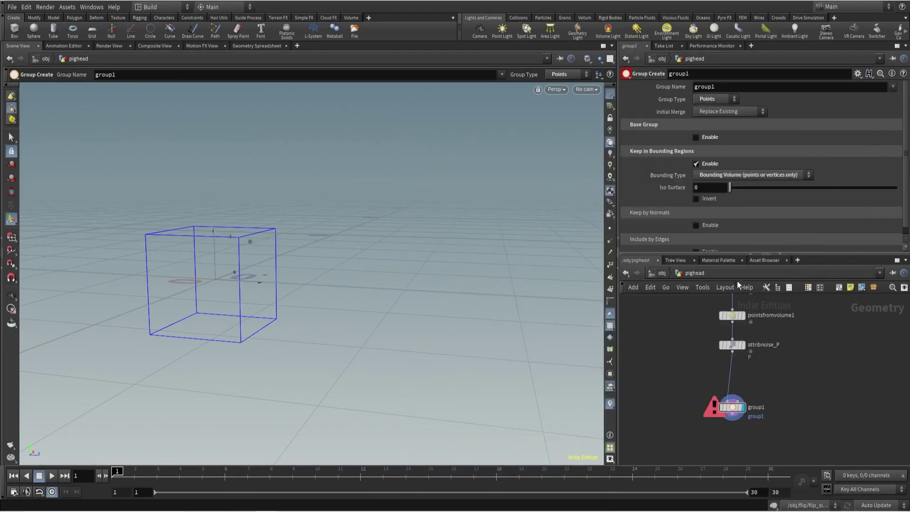
{"action": "left_click", "coordinate": [791, 368]}
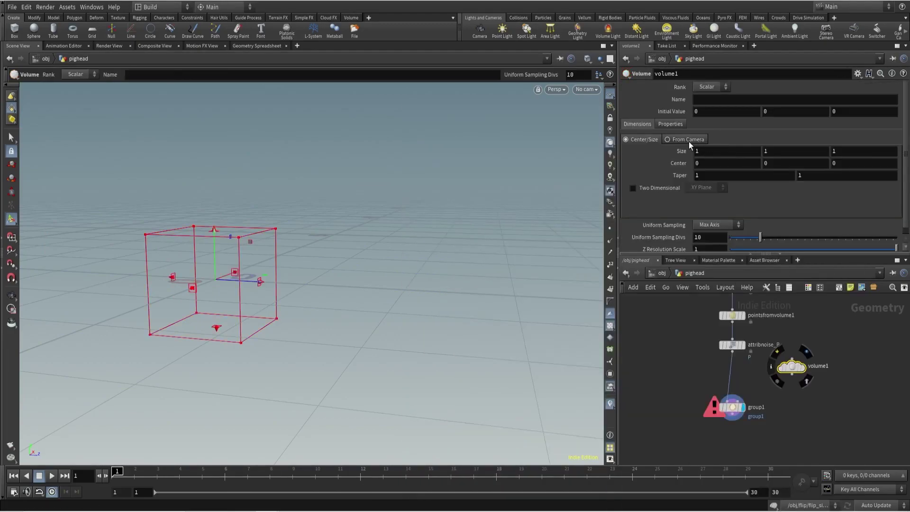
Define the volume's dimensions from camera /obj/cam1, with Z Near 0 and Z Far 10.
{"action": "left_click", "coordinate": [684, 139]}
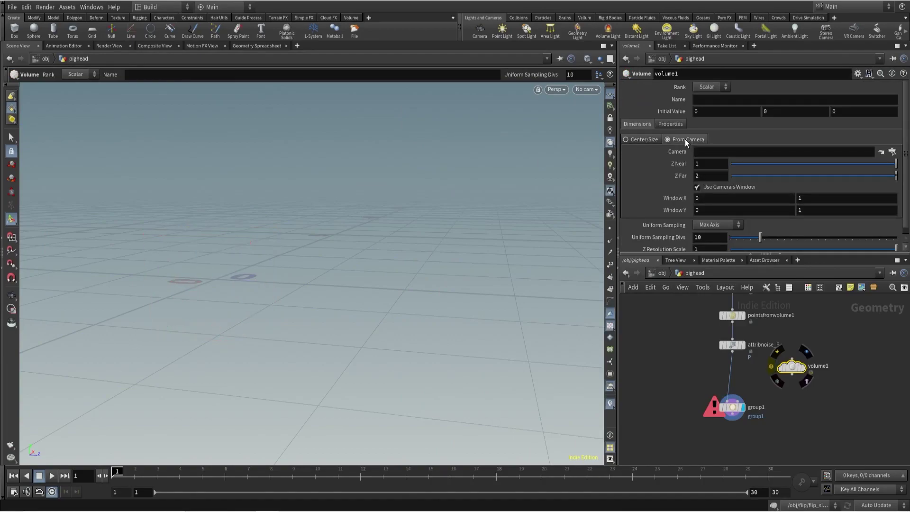
{"action": "left_click", "coordinate": [892, 151]}
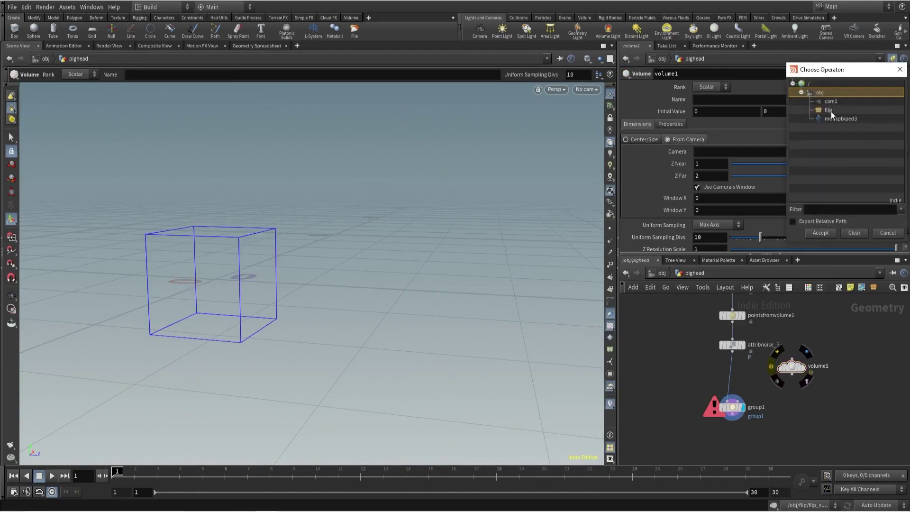
{"action": "left_click", "coordinate": [827, 102]}
{"action": "left_click", "coordinate": [819, 232]}
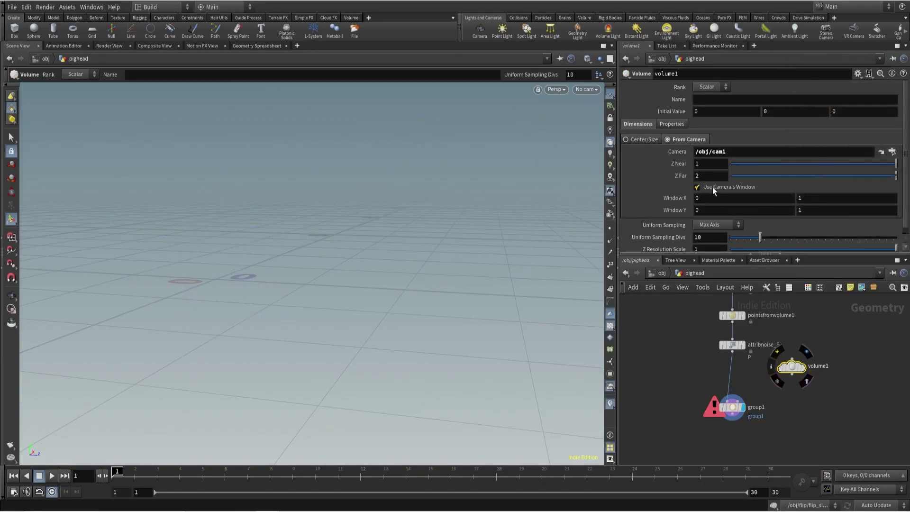
{"action": "left_click_drag", "start_coordinate": [737, 163], "coordinate": [712, 165]}
{"action": "left_click", "coordinate": [709, 175]}
{"action": "type", "text": "10"}
{"action": "key", "text": "Return"}
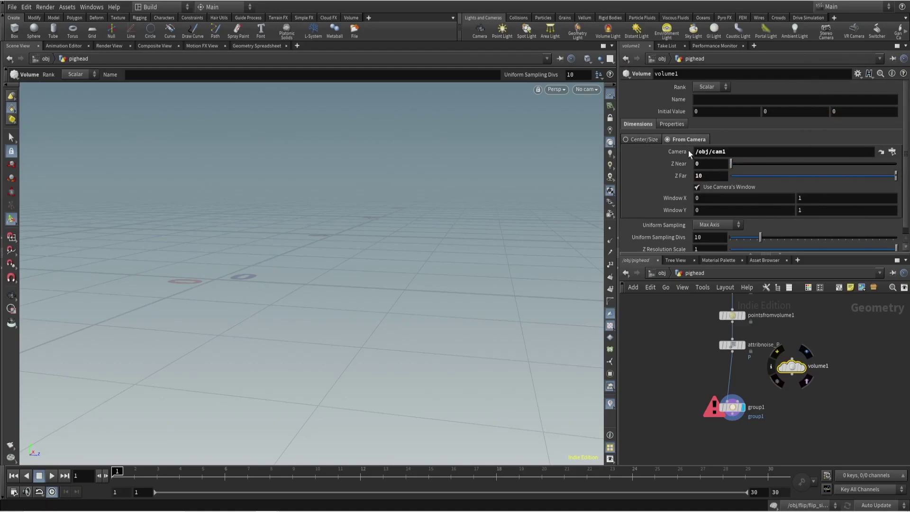
Set the volume's border type to SDF and rename the node volume_from_camera.
{"action": "left_click", "coordinate": [672, 124]}
{"action": "left_click", "coordinate": [706, 136]}
{"action": "left_click", "coordinate": [706, 174]}
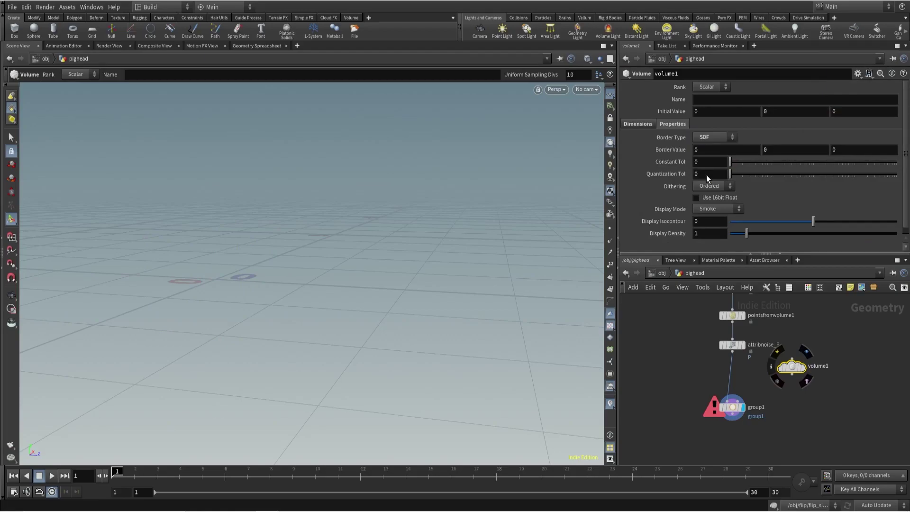
{"action": "double_click", "coordinate": [817, 367]}
{"action": "type", "text": "volume_f"}
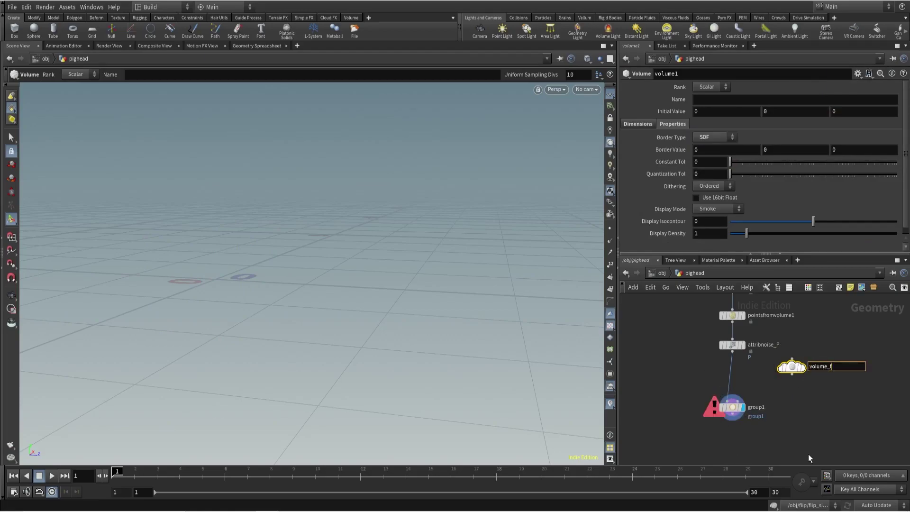
{"action": "type", "text": "rom_camera"}
{"action": "key", "text": "Return"}
Wire volume_from_camera into the second input of the group node.
{"action": "left_click", "coordinate": [736, 397]}
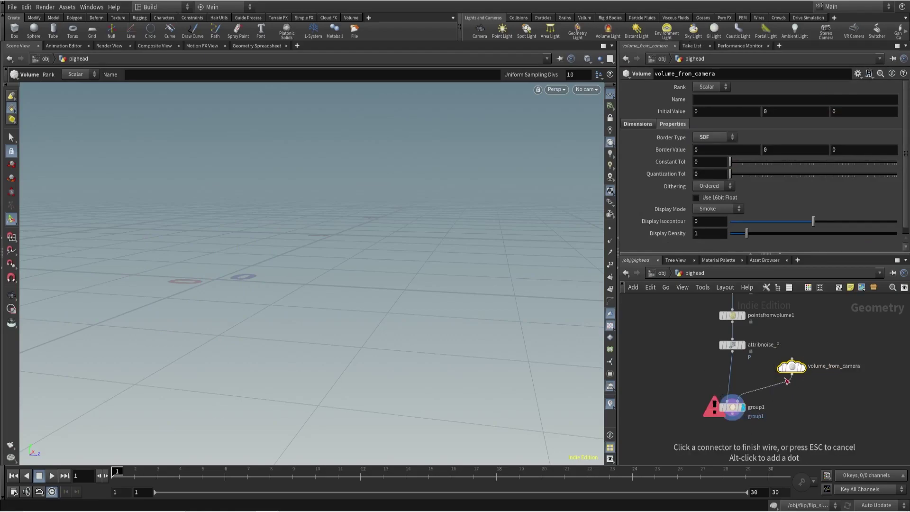
{"action": "left_click", "coordinate": [791, 374]}
Set the group name to $OS and rename the group node cameraCrop.
{"action": "left_click", "coordinate": [732, 406]}
{"action": "double_click", "coordinate": [718, 90]}
{"action": "type", "text": "$OS"}
{"action": "key", "text": "Return"}
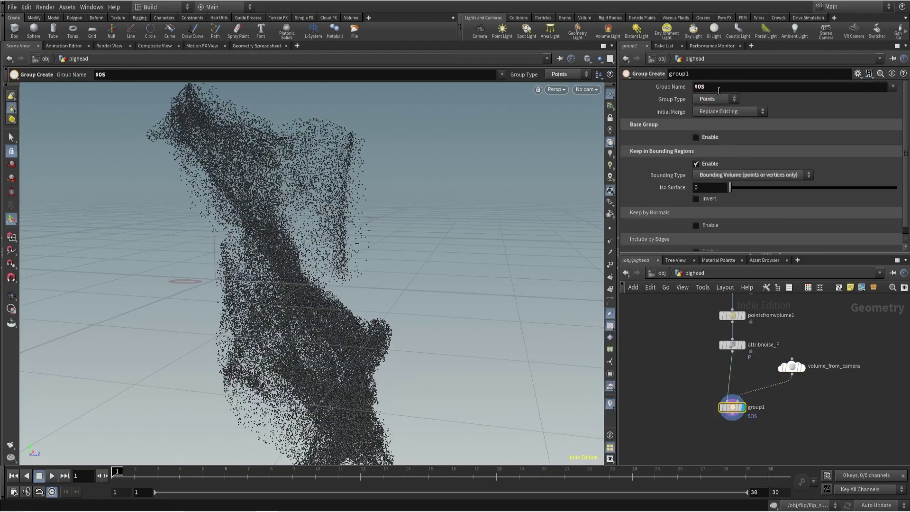
{"action": "double_click", "coordinate": [762, 406]}
{"action": "type", "text": "cameraCrop"}
{"action": "key", "text": "Return"}
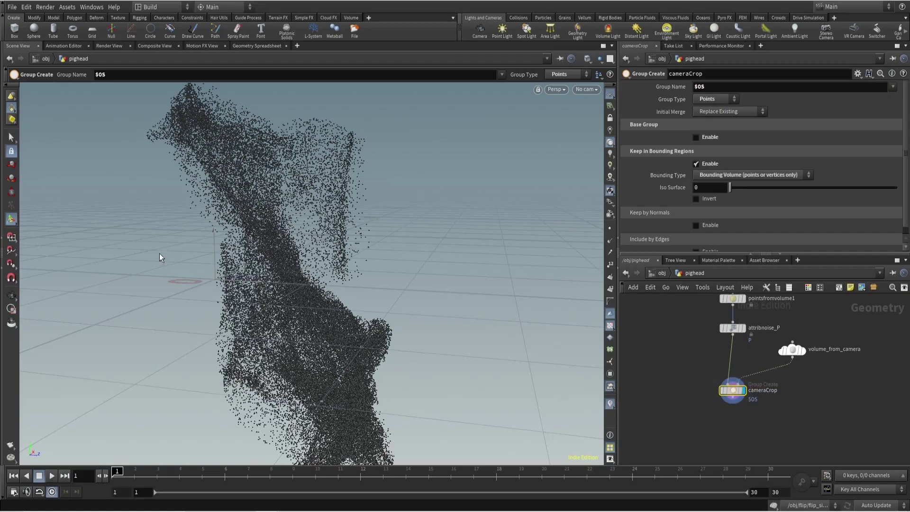
Raise the Iso Surface value of cameraCrop until the group catches the points inside the camera volume.
{"action": "key", "text": "Escape"}
{"action": "left_click_drag", "start_coordinate": [339, 253], "coordinate": [357, 306]}
{"action": "key", "text": "Return"}
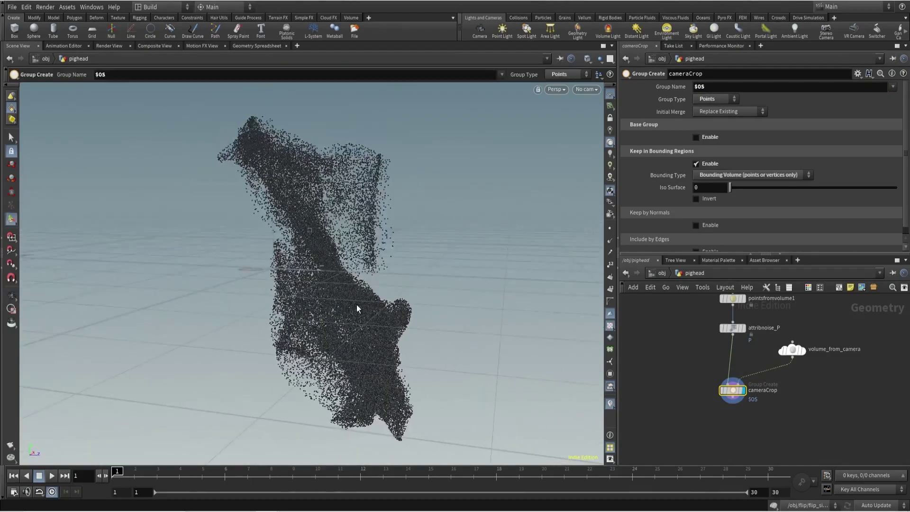
{"action": "middle_click_drag", "start_coordinate": [701, 189], "coordinate": [728, 216]}
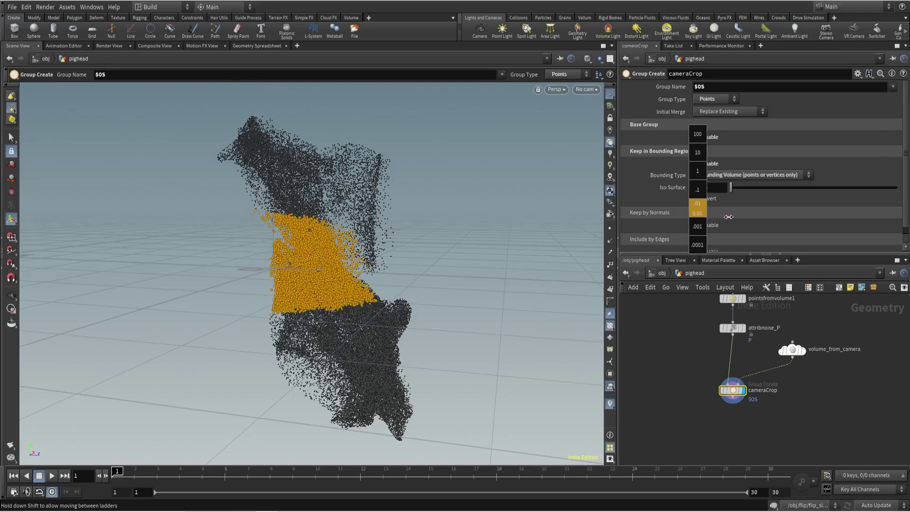
Add a Blast node connected to cameraCrop and place it directly below.
{"action": "key", "text": "Escape"}
{"action": "left_click_drag", "start_coordinate": [315, 248], "coordinate": [390, 270]}
{"action": "key", "text": "Return"}
{"action": "key", "text": "Tab"}
{"action": "type", "text": "blast"}
{"action": "key", "text": "Return"}
{"action": "left_click", "coordinate": [697, 401]}
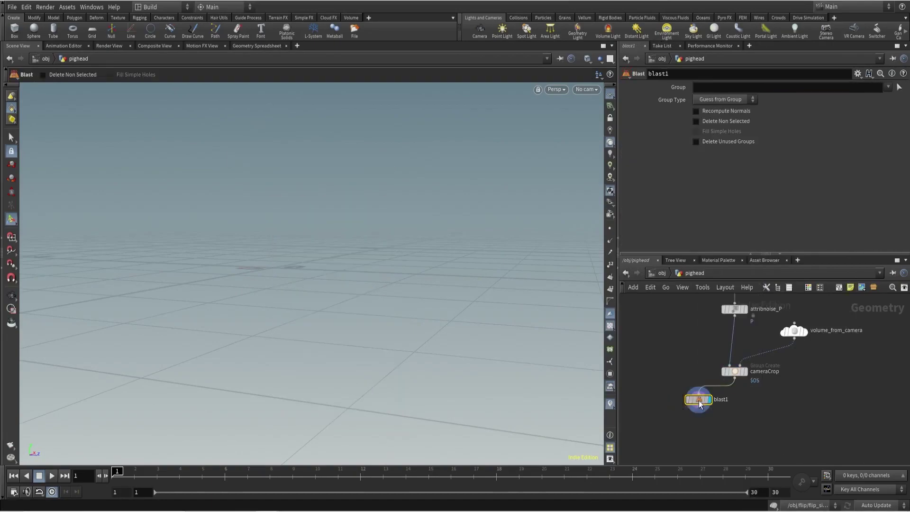
{"action": "left_click_drag", "start_coordinate": [697, 401], "coordinate": [740, 402]}
Set the blast's group to cameraCrop and enable Delete Non Selected.
{"action": "left_click", "coordinate": [888, 87]}
{"action": "left_click", "coordinate": [871, 96]}
{"action": "left_click", "coordinate": [695, 121]}
{"action": "key", "text": "Escape"}
{"action": "mouse_move", "coordinate": [447, 230]}
{"action": "left_mouse_down"}
{"action": "mouse_move", "coordinate": [274, 217]}
{"action": "mouse_move", "coordinate": [455, 232]}
{"action": "left_mouse_up"}
{"action": "key", "text": "Return"}
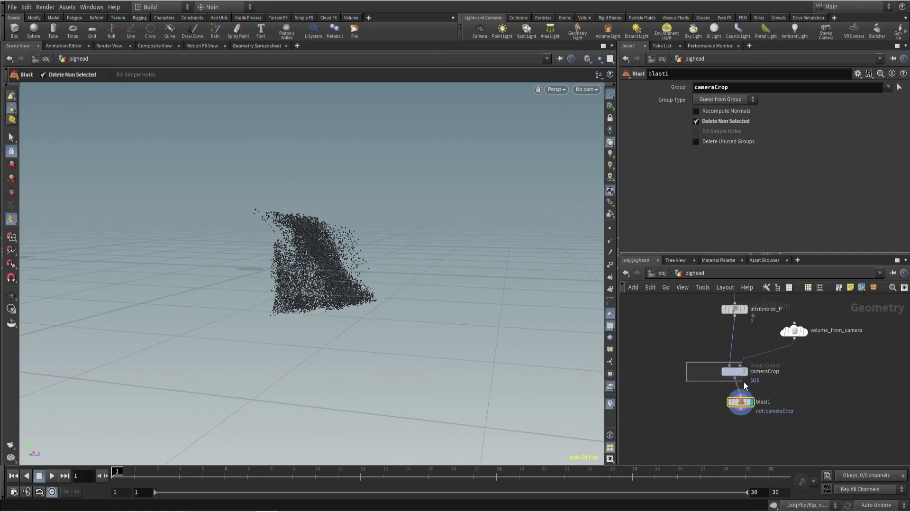
Increase the Iso Surface of cameraCrop further to widen the kept region, and reselect blast1.
{"action": "left_click", "coordinate": [739, 372]}
{"action": "middle_click_drag", "start_coordinate": [715, 187], "coordinate": [759, 212]}
{"action": "left_click_drag", "start_coordinate": [682, 388], "coordinate": [779, 428]}
Add a POP Network beside blast1 and wire attribnoise_P into its first input.
{"action": "middle_click_drag", "start_coordinate": [701, 401], "coordinate": [720, 398]}
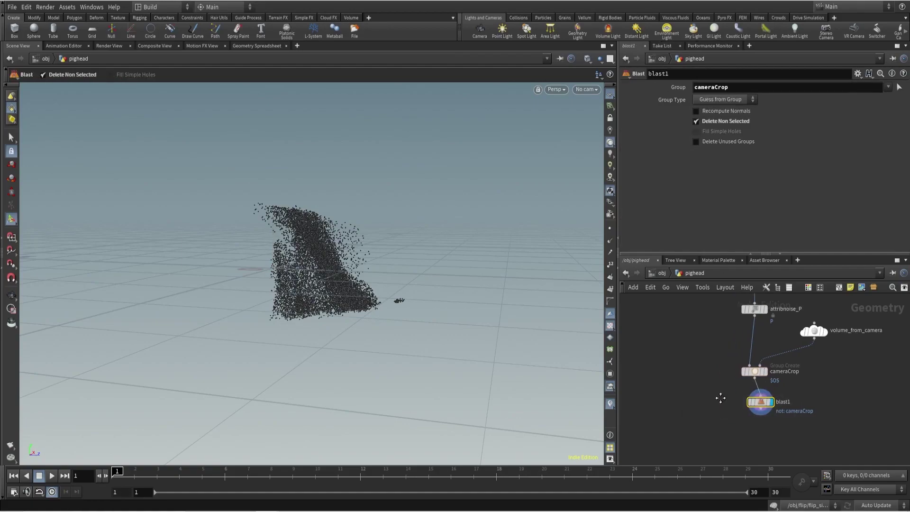
{"action": "key", "text": "Tab"}
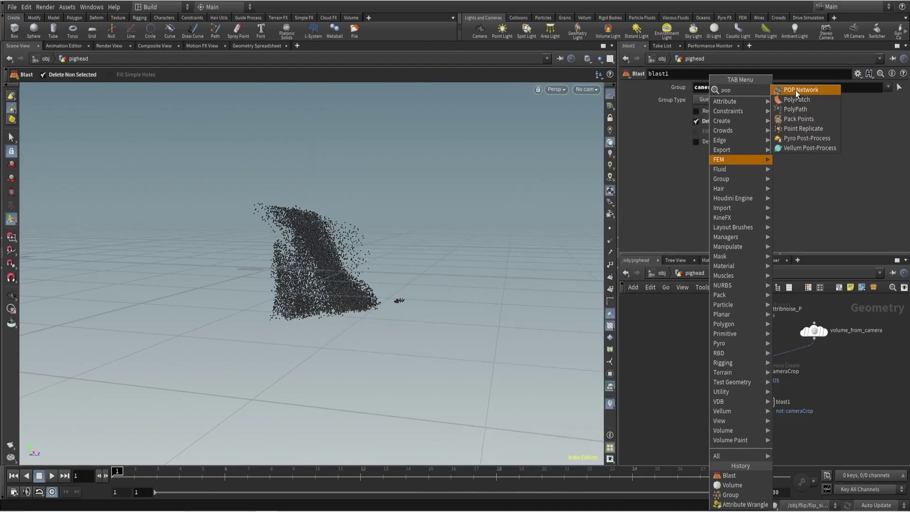
{"action": "left_click", "coordinate": [803, 87]}
{"action": "left_click", "coordinate": [698, 396]}
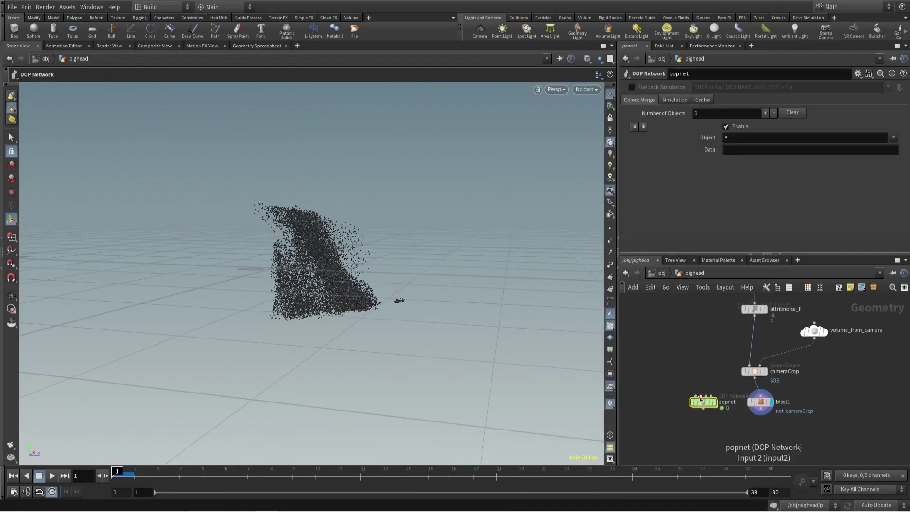
{"action": "left_click", "coordinate": [754, 315]}
{"action": "left_click", "coordinate": [707, 403]}
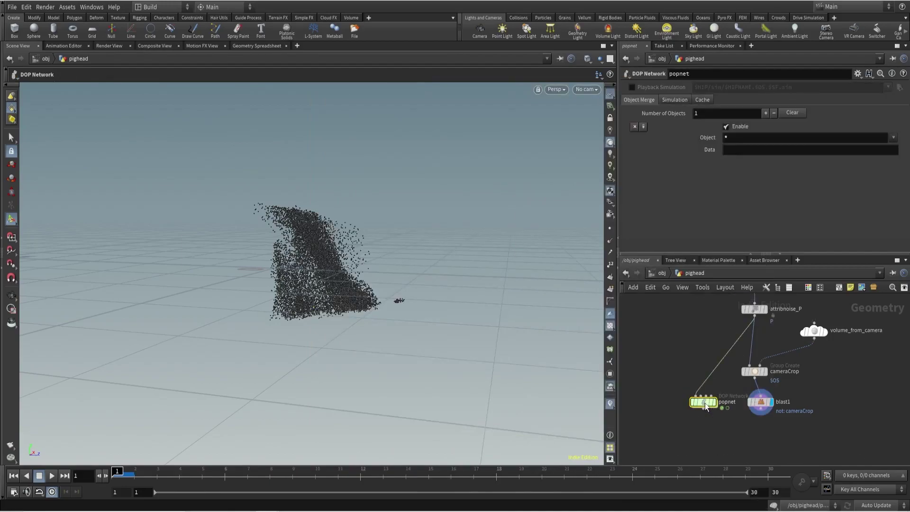
Inside popnet, change source_first_input's initial velocity mode and set its velocity variance to 10, 10, 10.
{"action": "double_click", "coordinate": [704, 402]}
{"action": "left_click", "coordinate": [799, 329]}
{"action": "left_click", "coordinate": [716, 138]}
{"action": "left_click", "coordinate": [712, 158]}
{"action": "left_click", "coordinate": [724, 174]}
{"action": "type", "text": "10"}
{"action": "key", "text": "Tab"}
{"action": "type", "text": "10"}
{"action": "key", "text": "Tab"}
{"action": "type", "text": "10"}
{"action": "key", "text": "Return"}
Set the POP source's emission type to Points and play the simulation to check the particle spread.
{"action": "left_click", "coordinate": [634, 100]}
{"action": "left_click", "coordinate": [712, 114]}
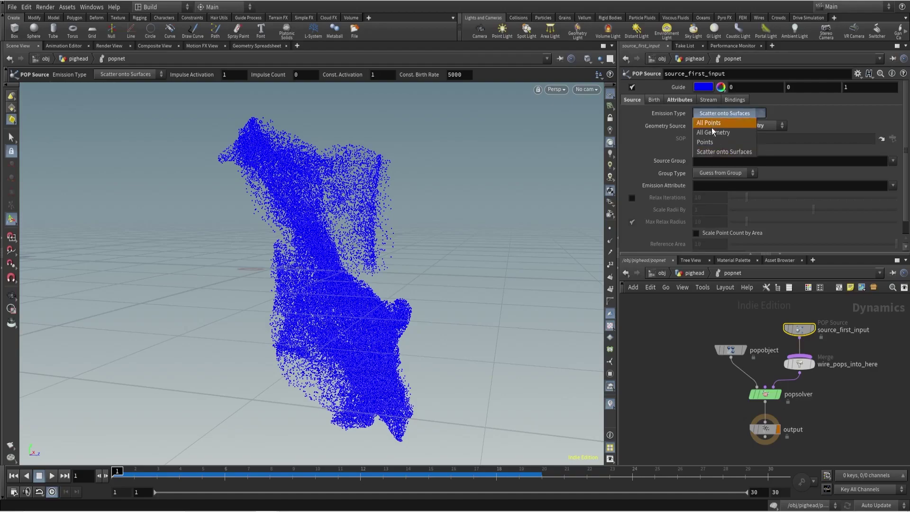
{"action": "left_click", "coordinate": [710, 142]}
{"action": "left_click", "coordinate": [52, 475]}
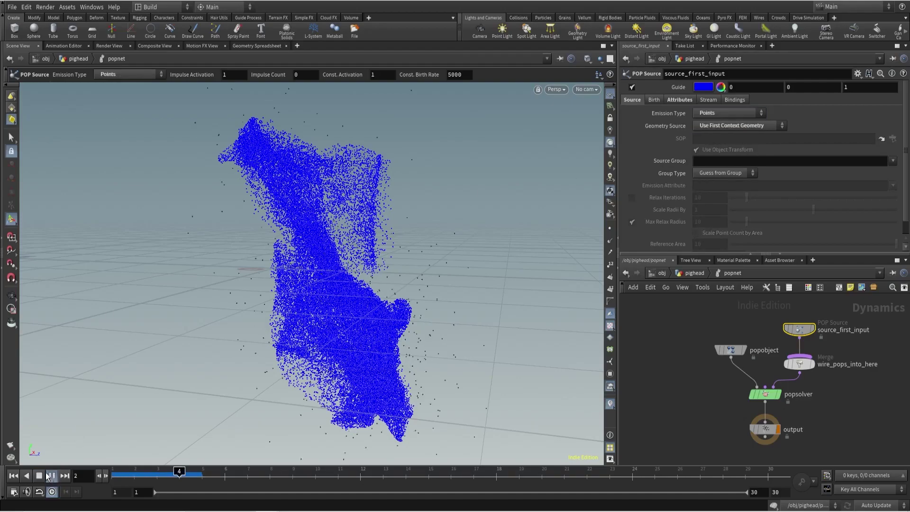
{"action": "key", "text": "Escape"}
{"action": "scroll", "coordinate": [392, 298], "scroll_direction": "down", "scroll_amount": 5}
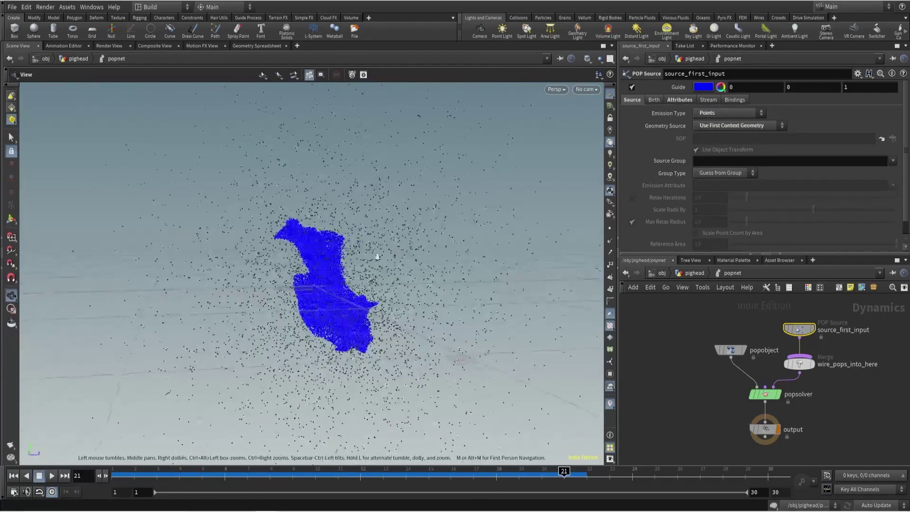
{"action": "left_click_drag", "start_coordinate": [298, 272], "coordinate": [290, 273]}
{"action": "key", "text": "Return"}
Lay out the POP nodes vertically and insert a POP Kill between source_first_input and wire_pops_into_here.
{"action": "middle_click_drag", "start_coordinate": [796, 332], "coordinate": [780, 390]}
{"action": "left_click_drag", "start_coordinate": [749, 346], "coordinate": [796, 388]}
{"action": "key", "text": "l"}
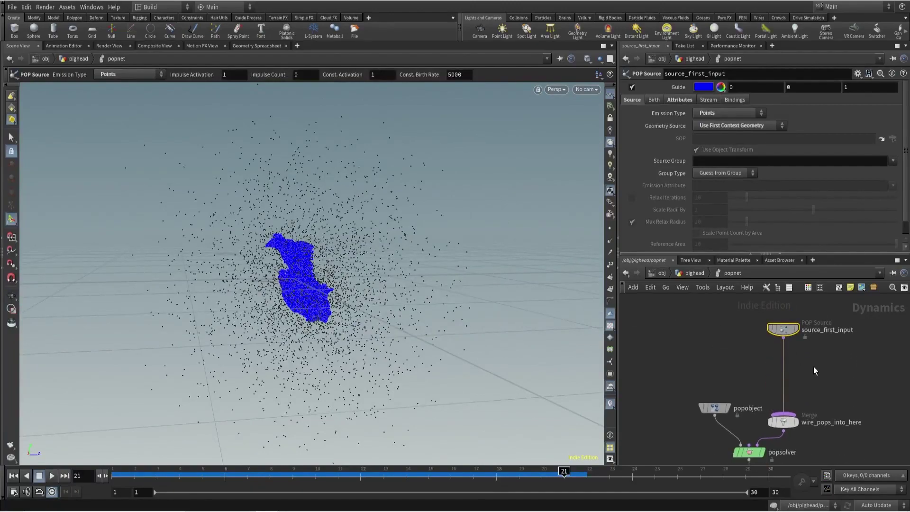
{"action": "key", "text": "Tab"}
{"action": "type", "text": "kill"}
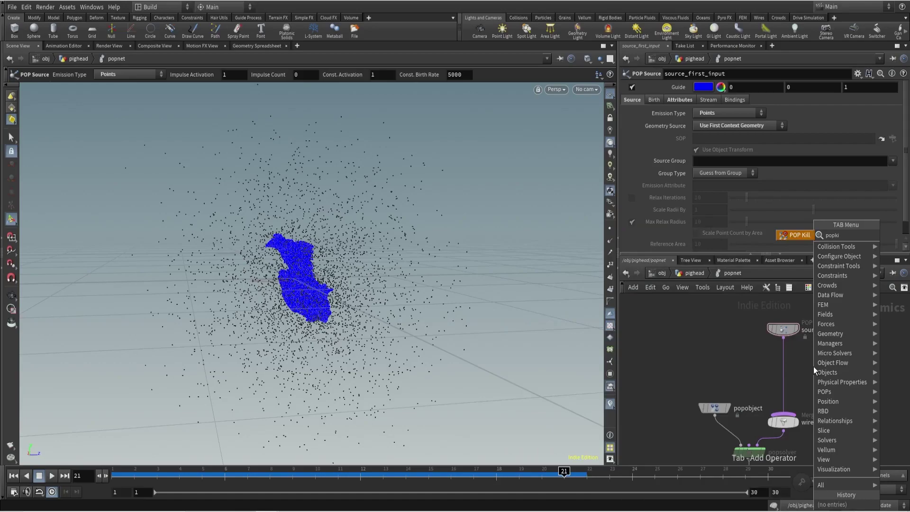
{"action": "key", "text": "Return"}
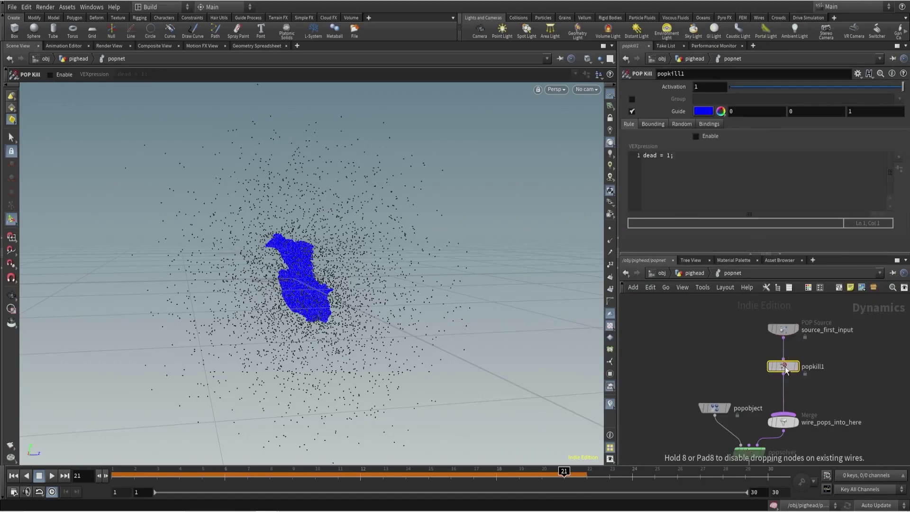
{"action": "left_click", "coordinate": [783, 366]}
Enable bounding on popkill1 and set its bounding type to Bounding Volume.
{"action": "left_click", "coordinate": [652, 123]}
{"action": "left_click", "coordinate": [696, 136]}
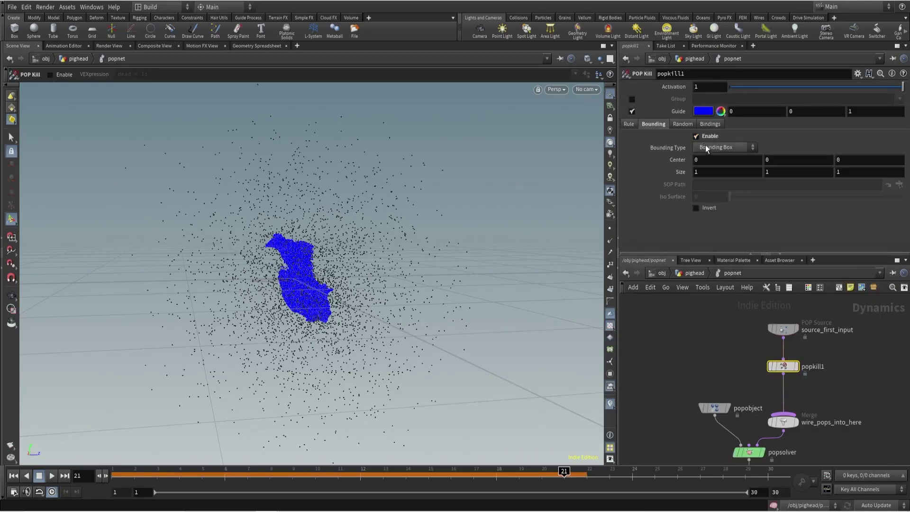
{"action": "left_click", "coordinate": [714, 148]}
{"action": "left_click", "coordinate": [716, 186]}
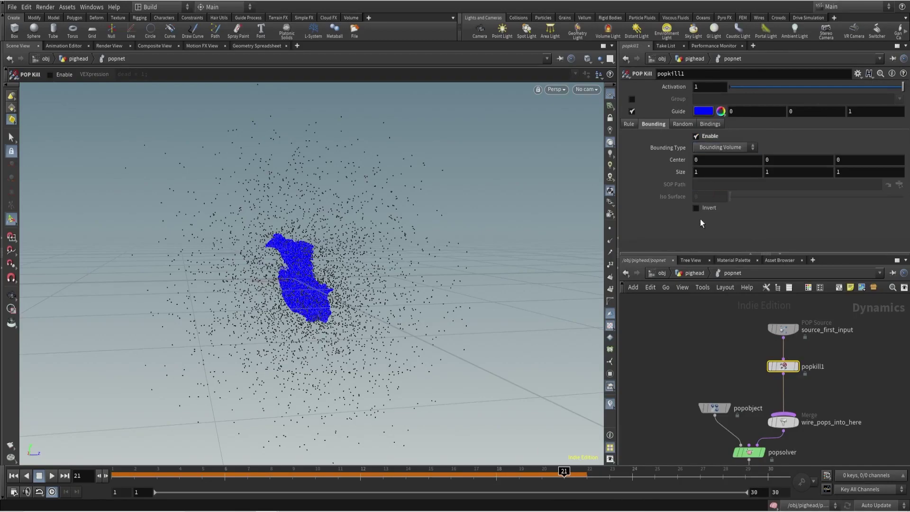
Set popkill1's SOP Path to a copied reference to volume_from_camera and its Iso Surface to .01.
{"action": "left_click", "coordinate": [693, 273]}
{"action": "left_click_drag", "start_coordinate": [827, 348], "coordinate": [827, 347]}
{"action": "key", "text": "ctrl+c"}
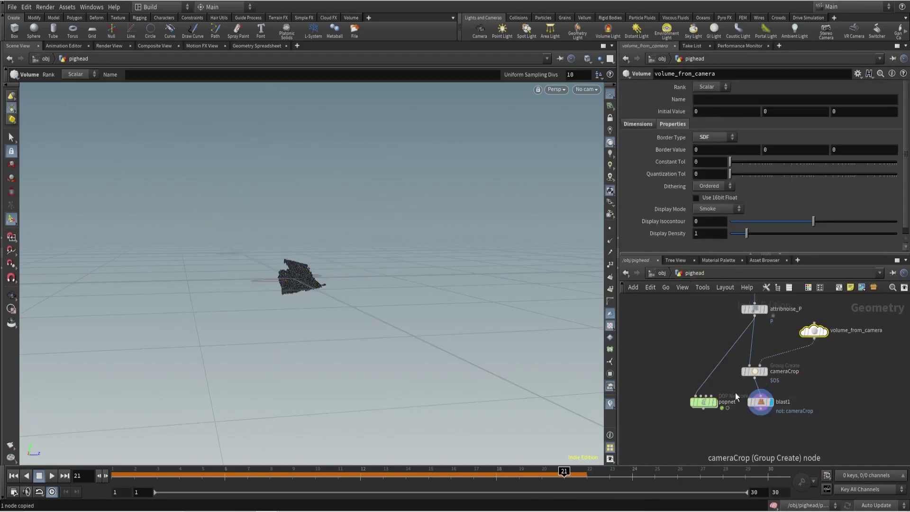
{"action": "double_click", "coordinate": [700, 405]}
{"action": "left_click", "coordinate": [725, 185]}
{"action": "key", "text": "ctrl+v"}
{"action": "key", "text": "Return"}
{"action": "double_click", "coordinate": [715, 196]}
{"action": "type", "text": ".01"}
{"action": "key", "text": "Return"}
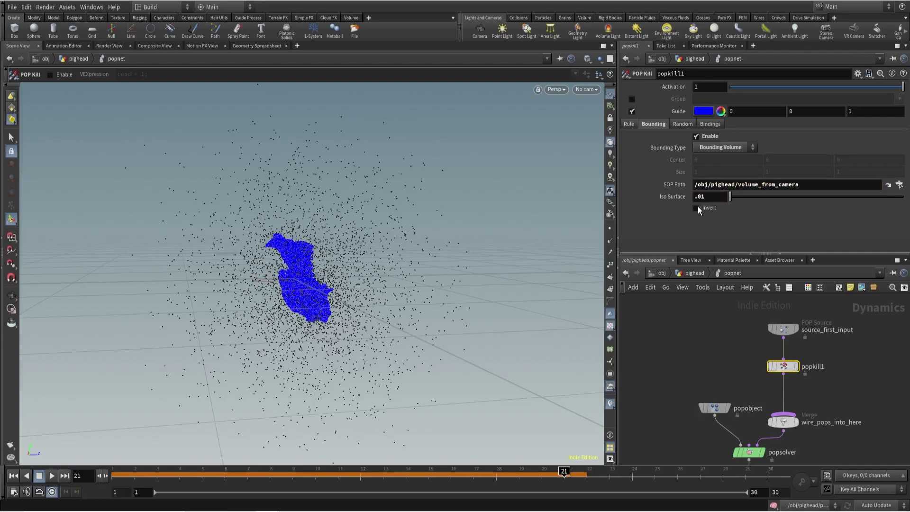
Rewind and play the simulation to check how popkill1 crops the particles in the view.
{"action": "left_click", "coordinate": [13, 475]}
{"action": "left_click", "coordinate": [53, 476]}
{"action": "key", "text": "Escape"}
{"action": "left_click_drag", "start_coordinate": [102, 400], "coordinate": [342, 277]}
{"action": "key", "text": "Return"}
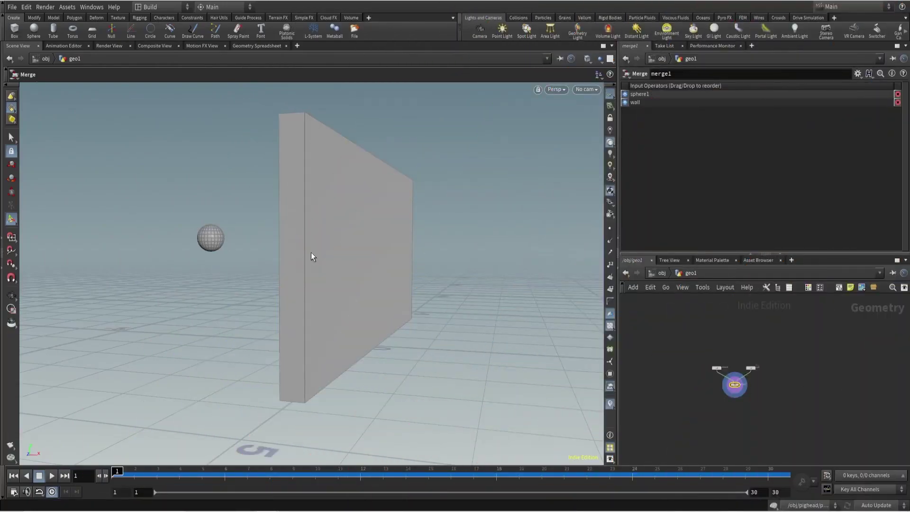
In geo1, shift sphere1's X center to -4 and return it to -3.
{"action": "scroll", "coordinate": [229, 243], "scroll_direction": "up", "scroll_amount": 6}
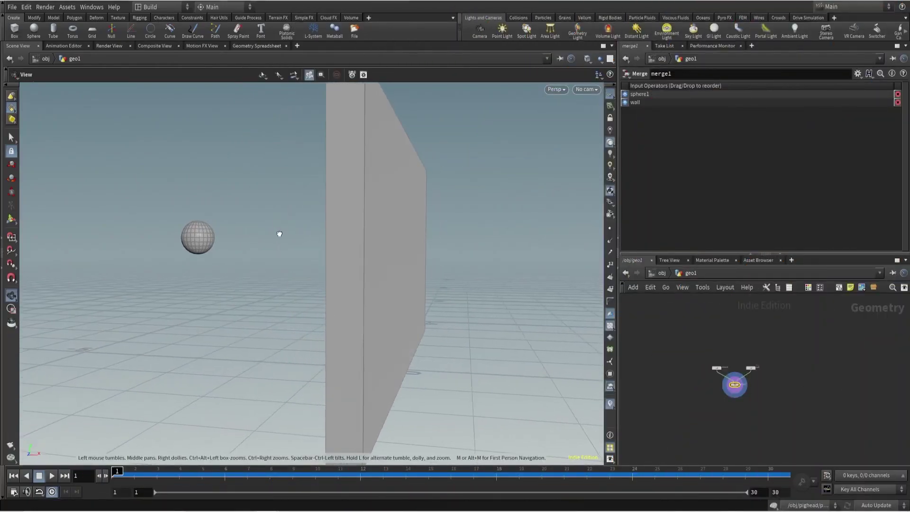
{"action": "scroll", "coordinate": [738, 348], "scroll_direction": "up", "scroll_amount": 3}
{"action": "left_click_drag", "start_coordinate": [686, 356], "coordinate": [720, 431]}
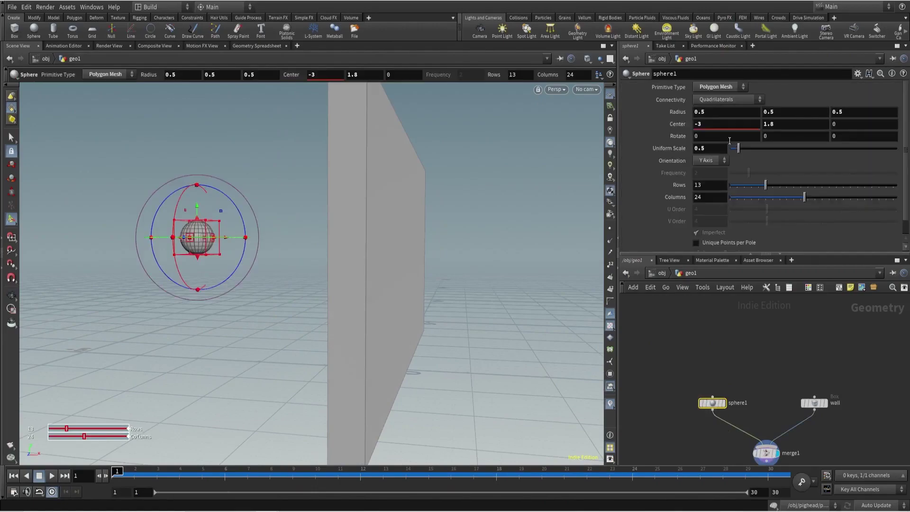
{"action": "mouse_move", "coordinate": [708, 124]}
{"action": "middle_mouse_down"}
{"action": "mouse_move", "coordinate": [867, 124]}
{"action": "mouse_move", "coordinate": [618, 150]}
{"action": "mouse_move", "coordinate": [710, 128]}
{"action": "middle_mouse_up"}
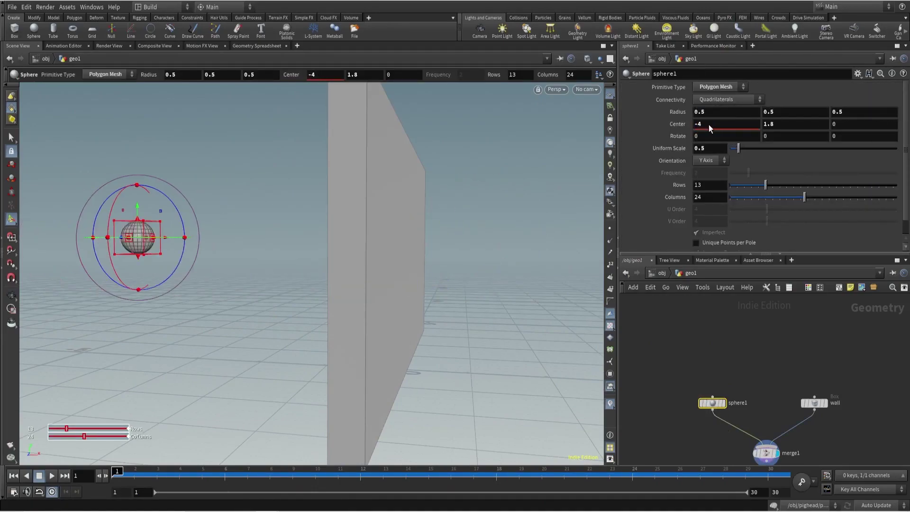
{"action": "scroll", "coordinate": [687, 319], "scroll_direction": "down", "scroll_amount": 2}
{"action": "scroll", "coordinate": [683, 357], "scroll_direction": "up", "scroll_amount": 1}
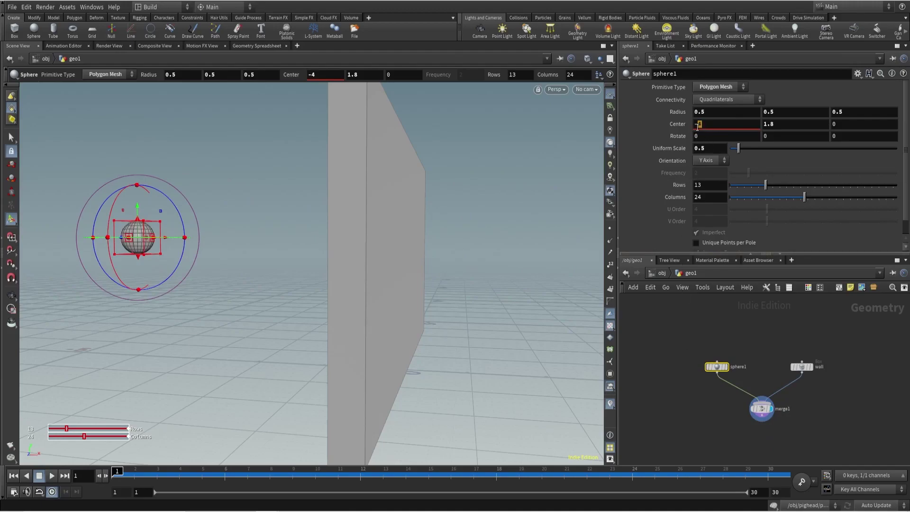
{"action": "type", "text": "3"}
{"action": "key", "text": "Return"}
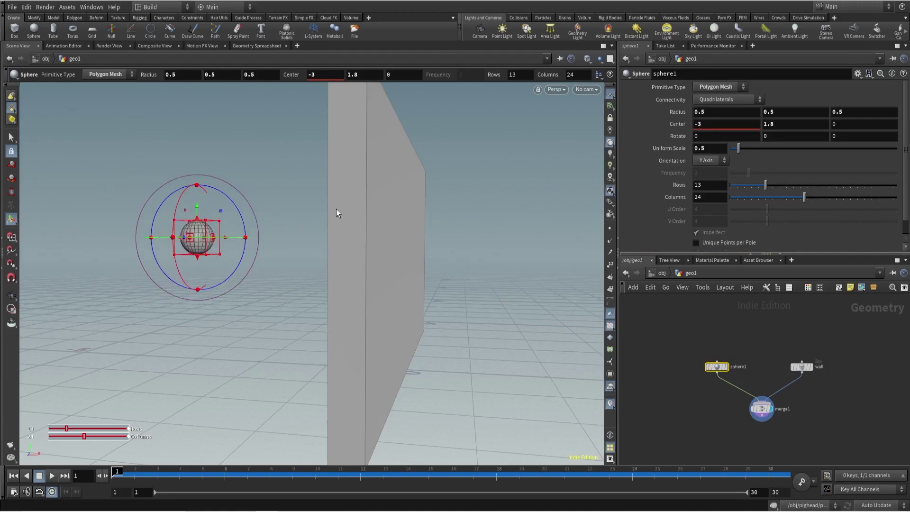
Drive sphere1's X center with the expression fit($F,5,15,-3,3) and scrub the timeline to check the motion.
{"action": "key", "text": "h"}
{"action": "left_click", "coordinate": [706, 124]}
{"action": "type", "text": "fit($F,"}
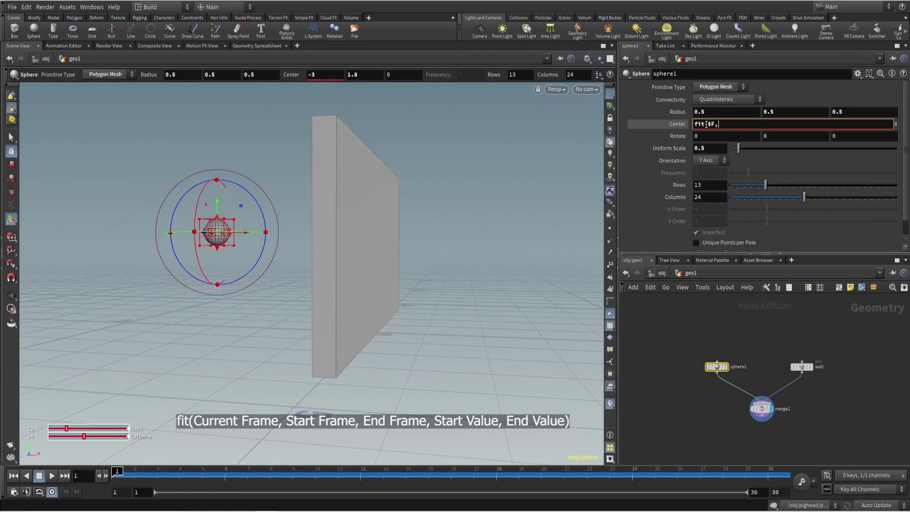
{"action": "type", "text": "5,15,-3,3"}
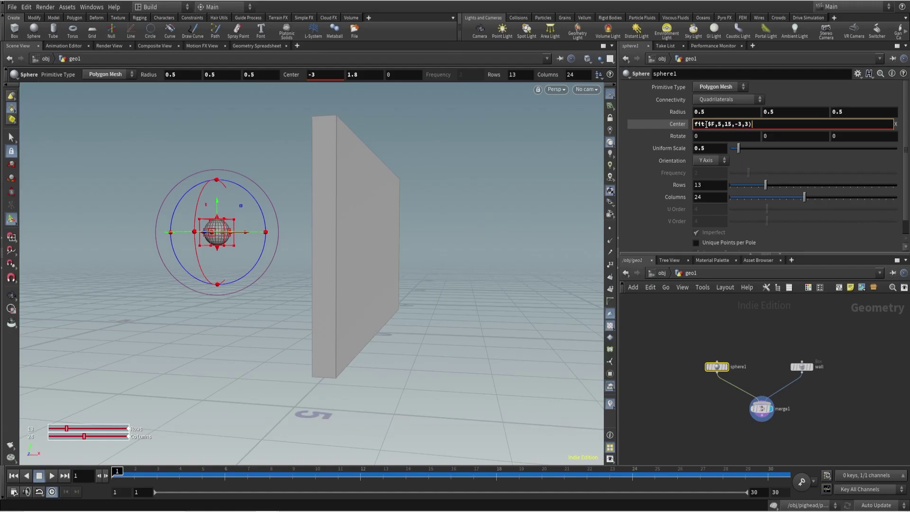
{"action": "key", "text": "Return"}
{"action": "left_click", "coordinate": [684, 125]}
{"action": "mouse_move", "coordinate": [121, 475]}
{"action": "left_mouse_down"}
{"action": "mouse_move", "coordinate": [501, 472]}
{"action": "mouse_move", "coordinate": [119, 475]}
{"action": "left_mouse_up"}
{"action": "left_click", "coordinate": [678, 126]}
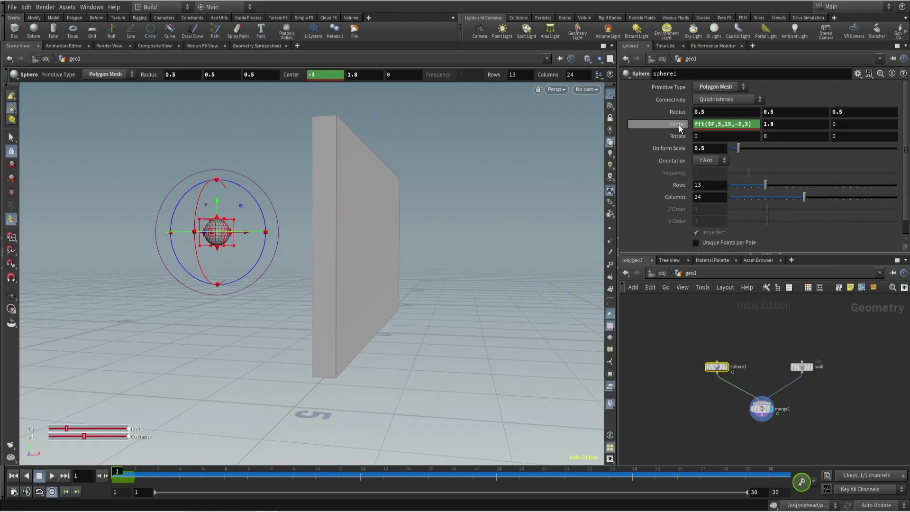
Set the end frame in sphere1's X center fit expression to 20.
{"action": "double_click", "coordinate": [725, 123]}
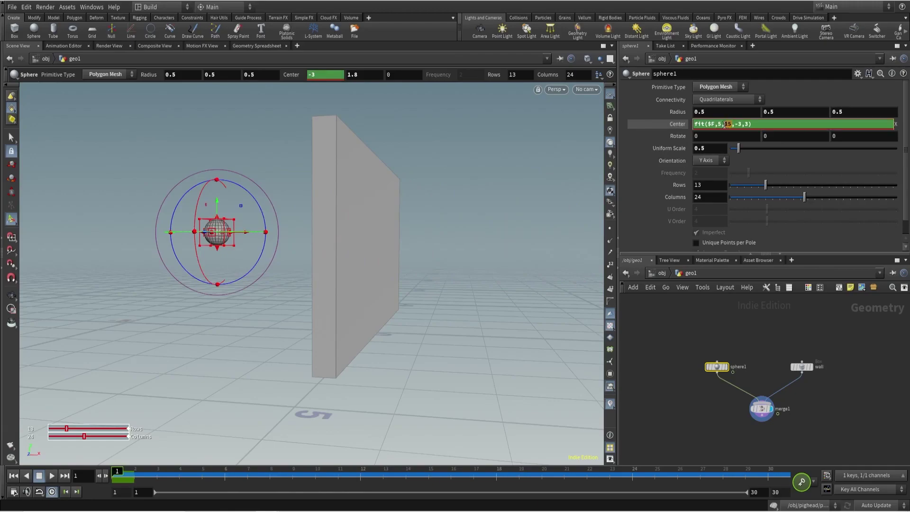
{"action": "type", "text": "20"}
{"action": "key", "text": "Return"}
Add a Null named controller beside sphere1 and make its two default parameters invisible in its parameter interface.
{"action": "left_click", "coordinate": [703, 401]}
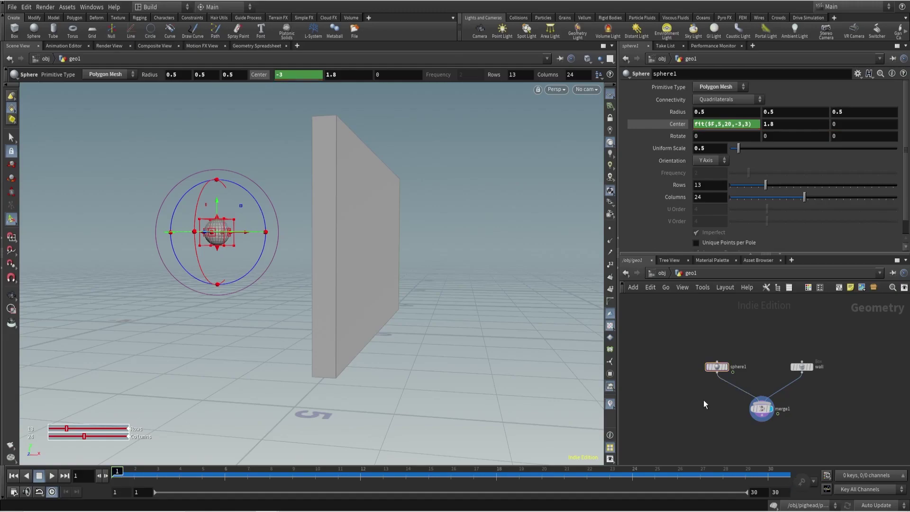
{"action": "key", "text": "Tab"}
{"action": "type", "text": "nul"}
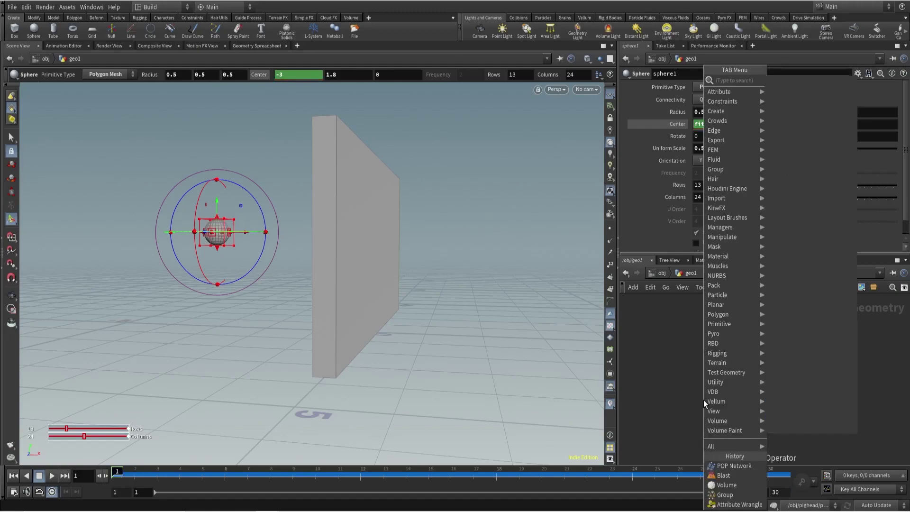
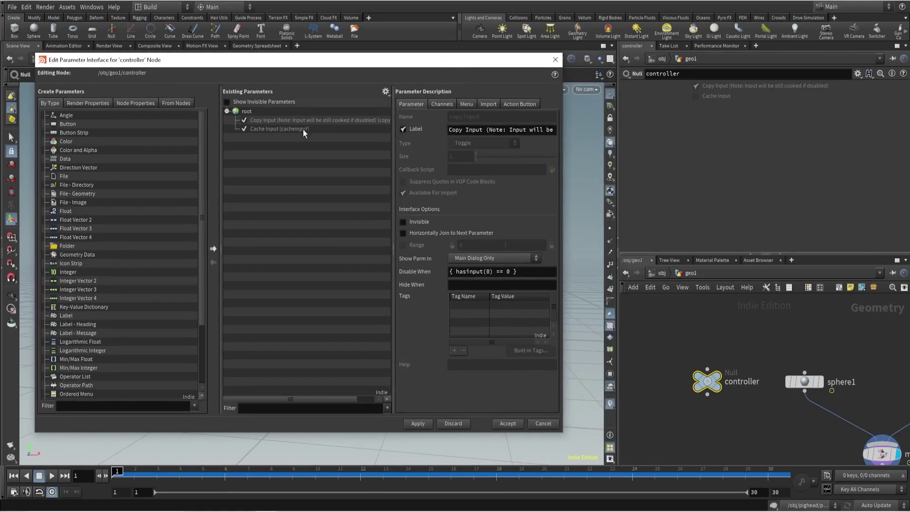
{"action": "left_click", "coordinate": [292, 120], "text": "shift"}
{"action": "left_click", "coordinate": [410, 224]}
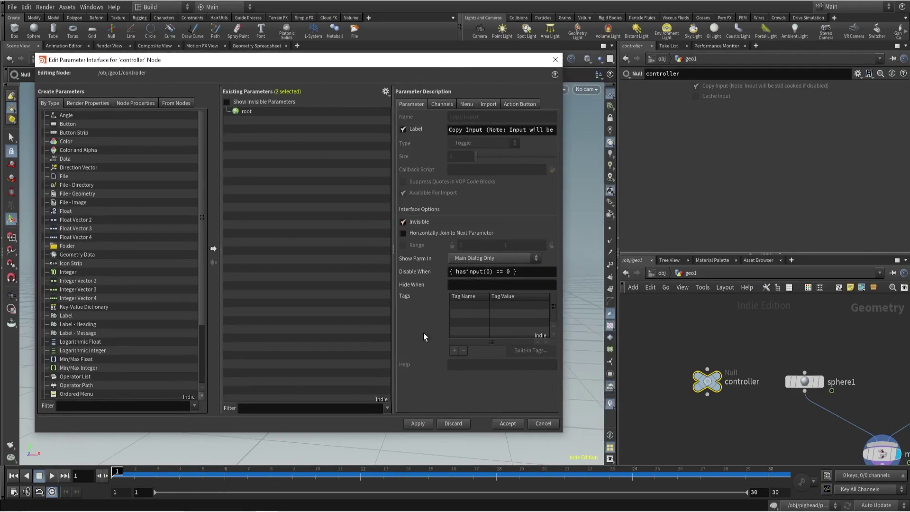
Add two Float parameters to the controller, giving the first the label Frames and the name fr.
{"action": "left_click", "coordinate": [65, 211]}
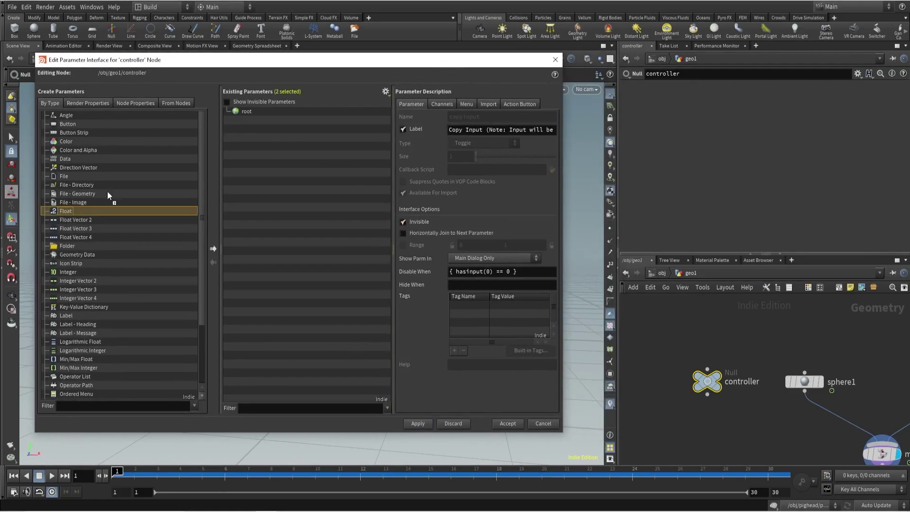
{"action": "left_click_drag", "start_coordinate": [242, 112], "coordinate": [243, 114]}
{"action": "left_click_drag", "start_coordinate": [72, 216], "coordinate": [277, 124]}
{"action": "left_click", "coordinate": [275, 122]}
{"action": "double_click", "coordinate": [472, 130]}
{"action": "type", "text": "Frames"}
{"action": "double_click", "coordinate": [470, 117]}
{"action": "type", "text": "fr"}
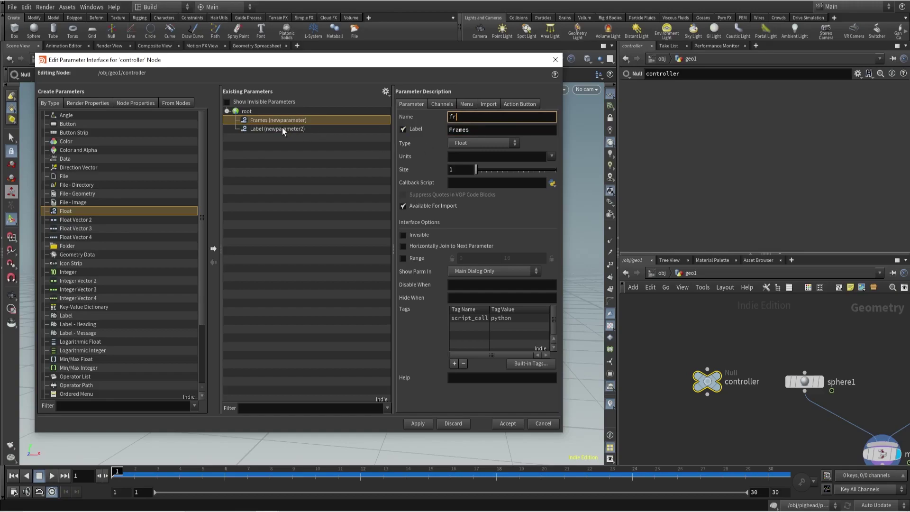
Give the controller's second Float parameter the label Value and the name val.
{"action": "left_click", "coordinate": [283, 127]}
{"action": "double_click", "coordinate": [471, 129]}
{"action": "type", "text": "Value"}
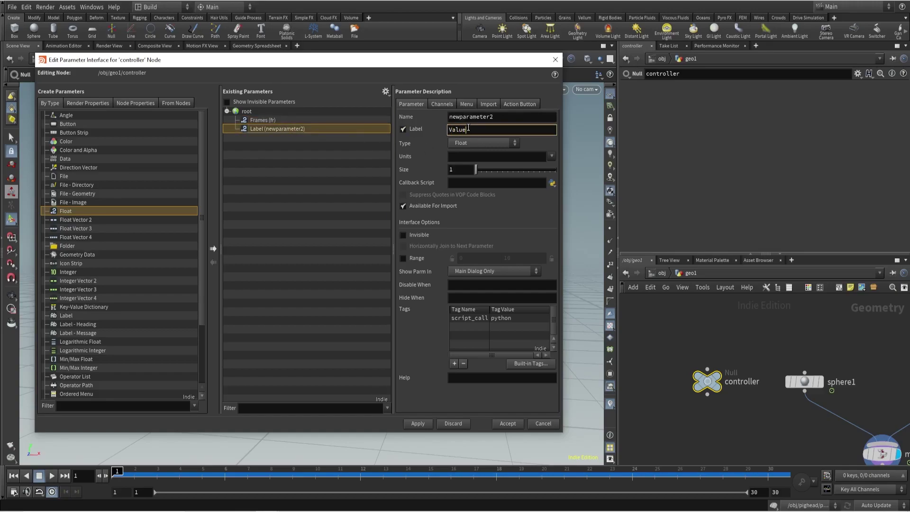
{"action": "double_click", "coordinate": [478, 116]}
{"action": "type", "text": "va"}
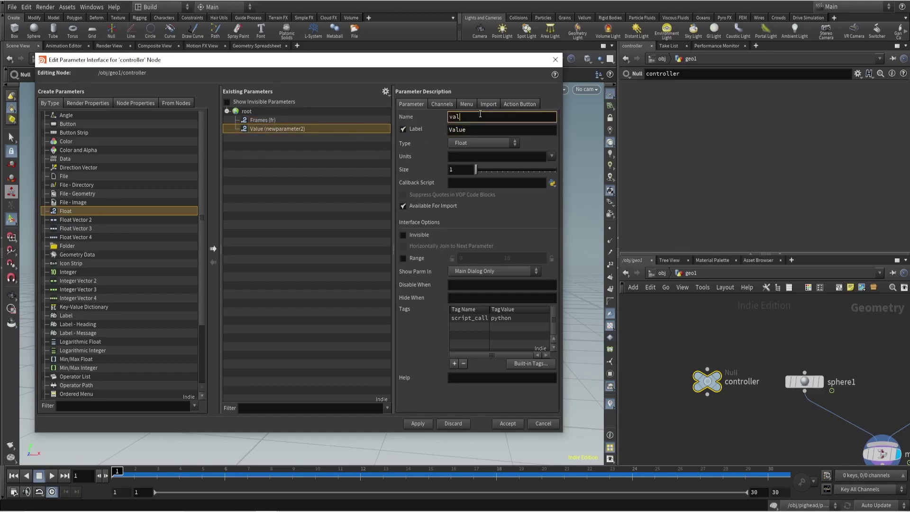
{"action": "type", "text": "l"}
Change the Frames type to Min/Max Integer and the Value type to Min/Max Float, and accept the interface.
{"action": "left_click", "coordinate": [266, 121]}
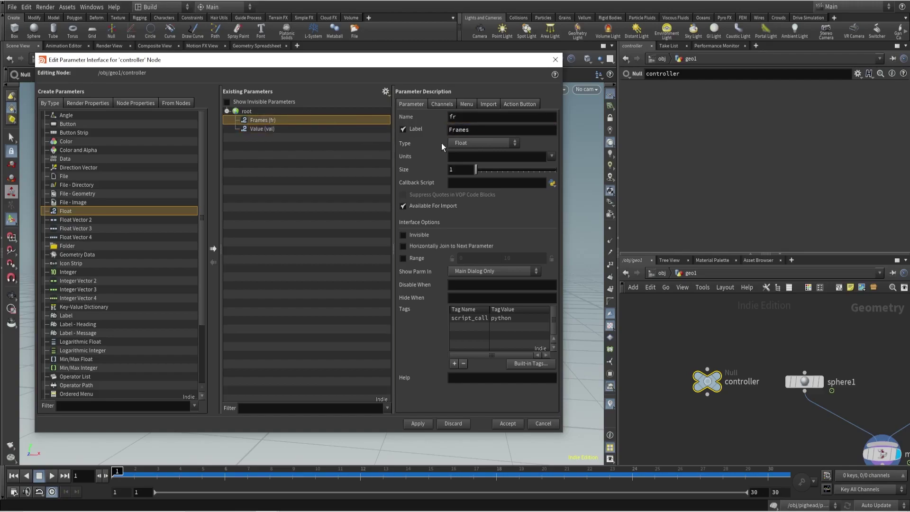
{"action": "left_click", "coordinate": [467, 145]}
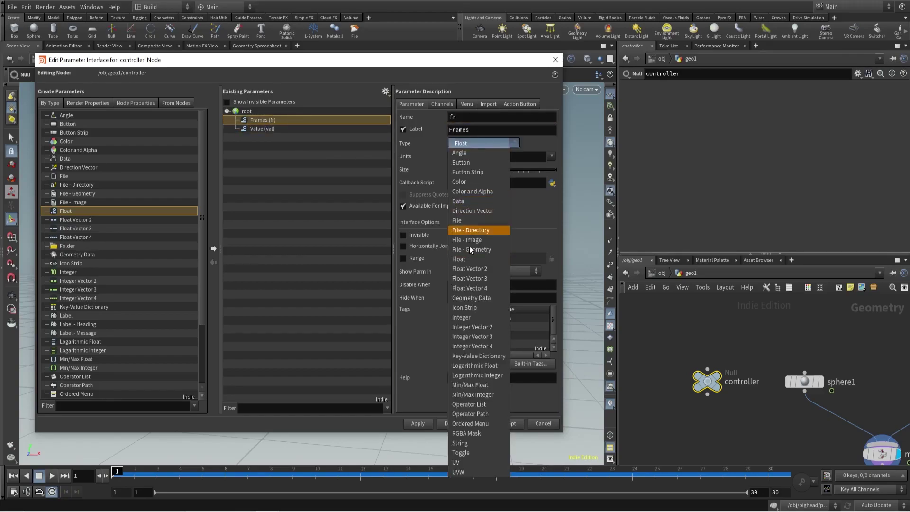
{"action": "left_click", "coordinate": [464, 395]}
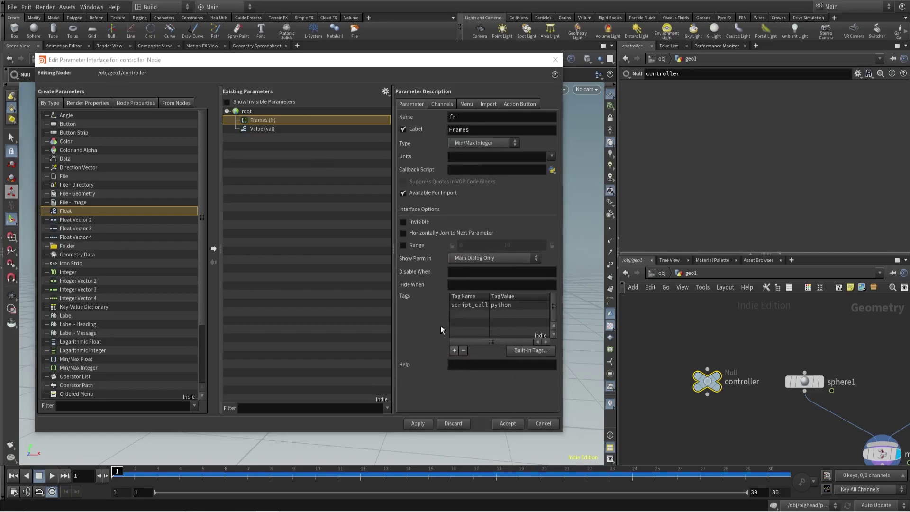
{"action": "left_click", "coordinate": [252, 129]}
{"action": "left_click", "coordinate": [473, 144]}
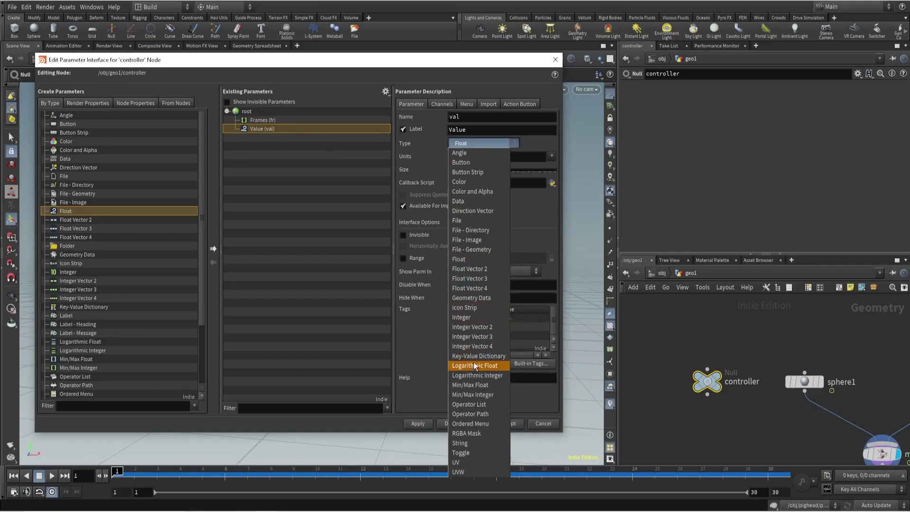
{"action": "left_click", "coordinate": [468, 385]}
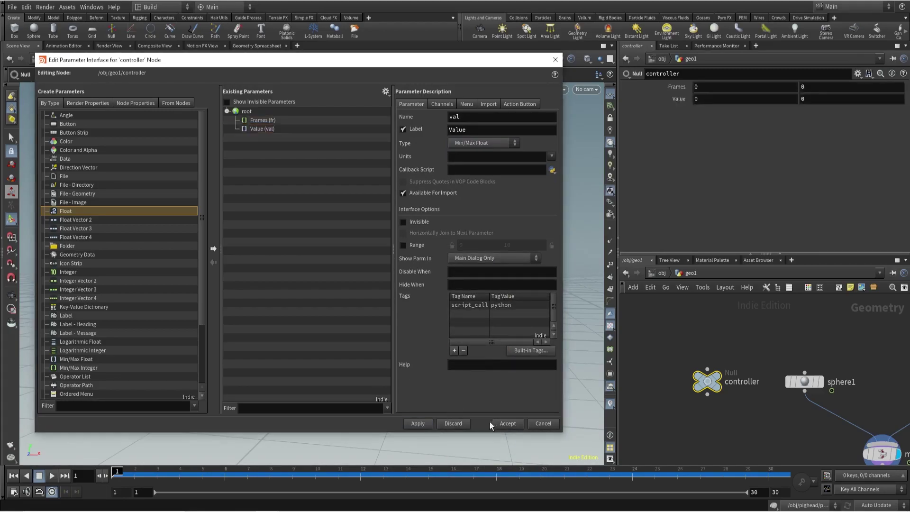
{"action": "left_click", "coordinate": [514, 424]}
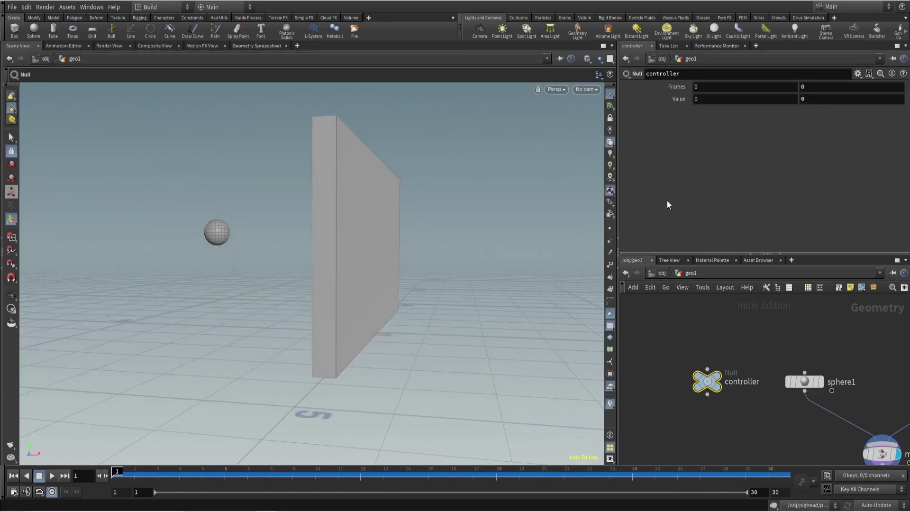
Replace the start frame in sphere1's X center expression with a relative reference to the controller's Frames minimum, ch("../controller/frmin").
{"action": "right_click", "coordinate": [699, 86]}
{"action": "left_click", "coordinate": [712, 147]}
{"action": "left_click", "coordinate": [804, 381]}
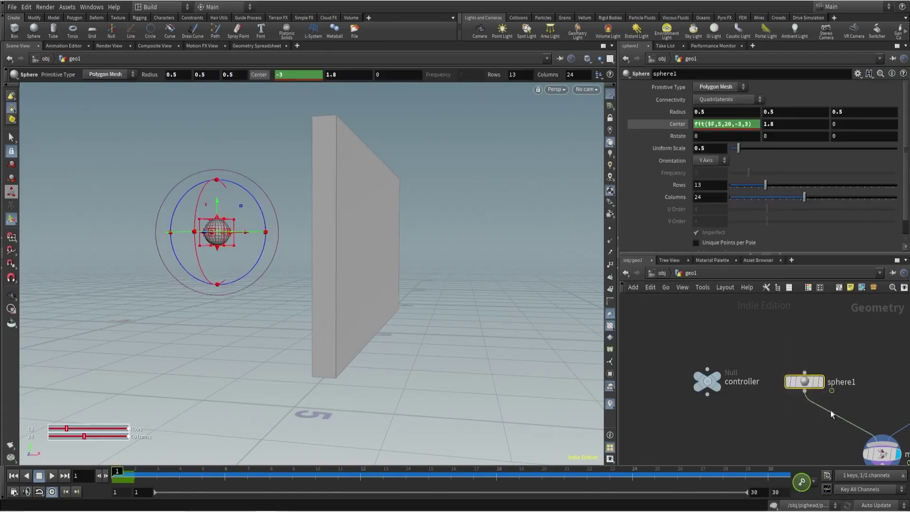
{"action": "left_click", "coordinate": [717, 125]}
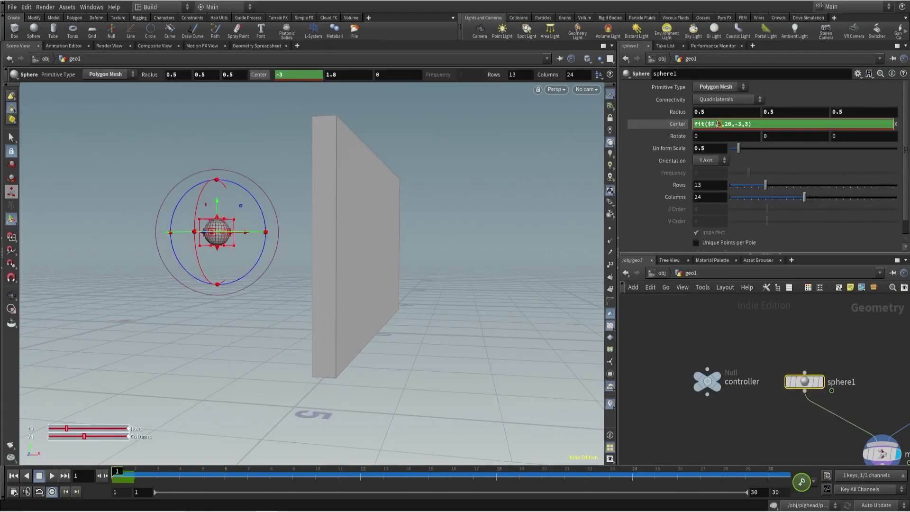
{"action": "right_click", "coordinate": [717, 124]}
{"action": "left_click", "coordinate": [744, 214]}
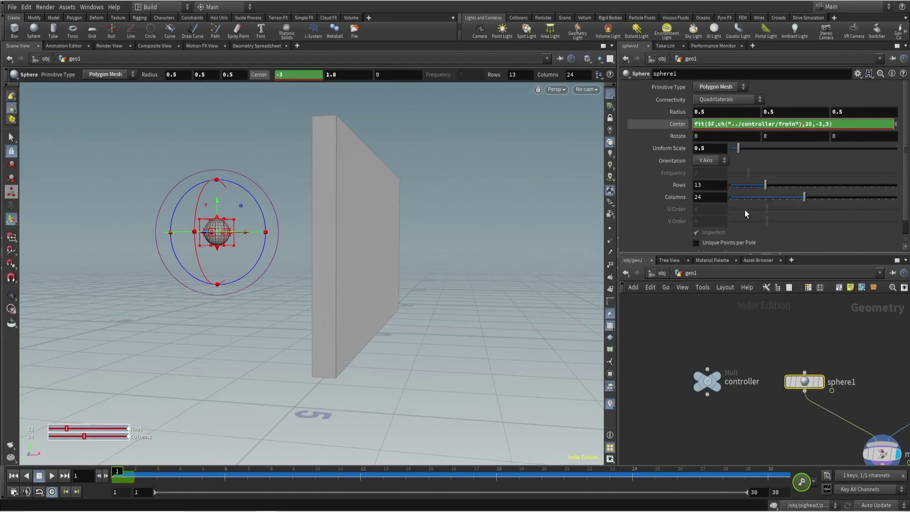
Replace the expression's end frame 20 with a relative reference to the controller's Frames maximum, ch("../controller/frmax").
{"action": "double_click", "coordinate": [808, 124]}
{"action": "right_click", "coordinate": [808, 124]}
{"action": "left_click", "coordinate": [835, 214]}
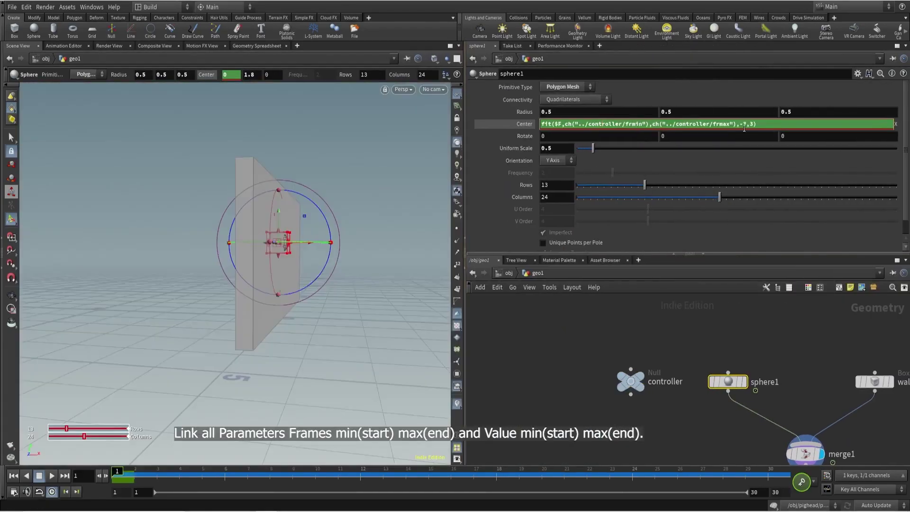
Finish linking the output values in sphere1's X center expression to the controller's Value minimum and maximum.
{"action": "left_click_drag", "start_coordinate": [882, 124], "coordinate": [871, 124]}
{"action": "type", "text": "max"}
{"action": "key", "text": "Return"}
{"action": "left_click", "coordinate": [511, 123]}
Set the controller's Frames range to 5 minimum and 30 maximum.
{"action": "left_click", "coordinate": [626, 386]}
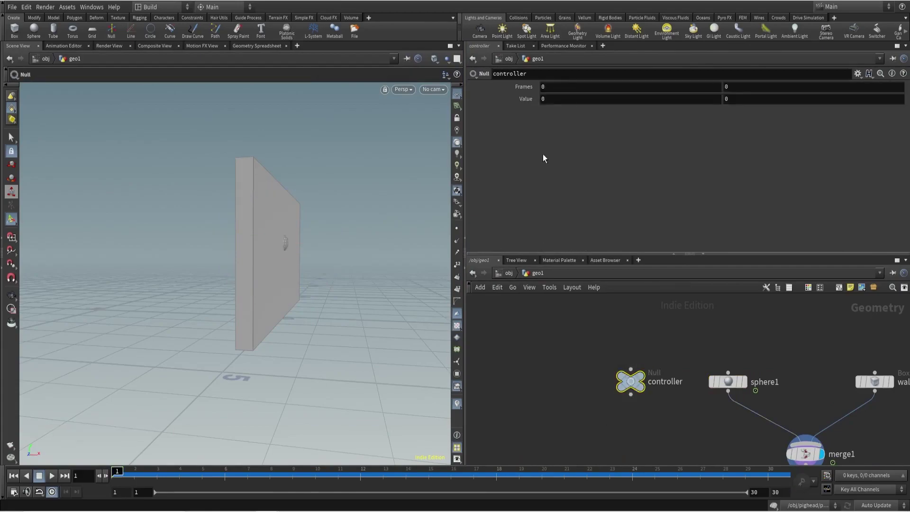
{"action": "left_click", "coordinate": [551, 90]}
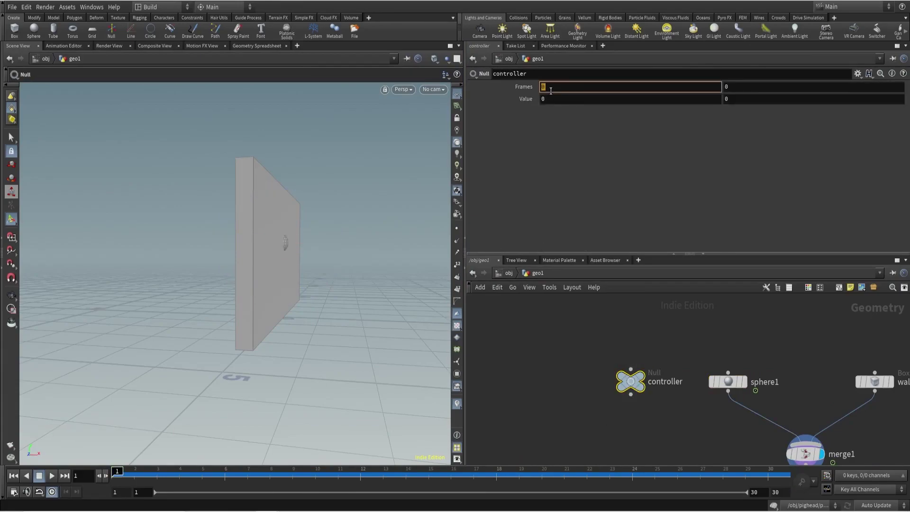
{"action": "key", "text": "Tab"}
{"action": "type", "text": "30"}
{"action": "key", "text": "Return"}
Set the controller's Value range to -3 minimum and 3 maximum.
{"action": "left_click", "coordinate": [585, 99]}
{"action": "type", "text": "-3"}
{"action": "key", "text": "Return"}
{"action": "left_click", "coordinate": [731, 100]}
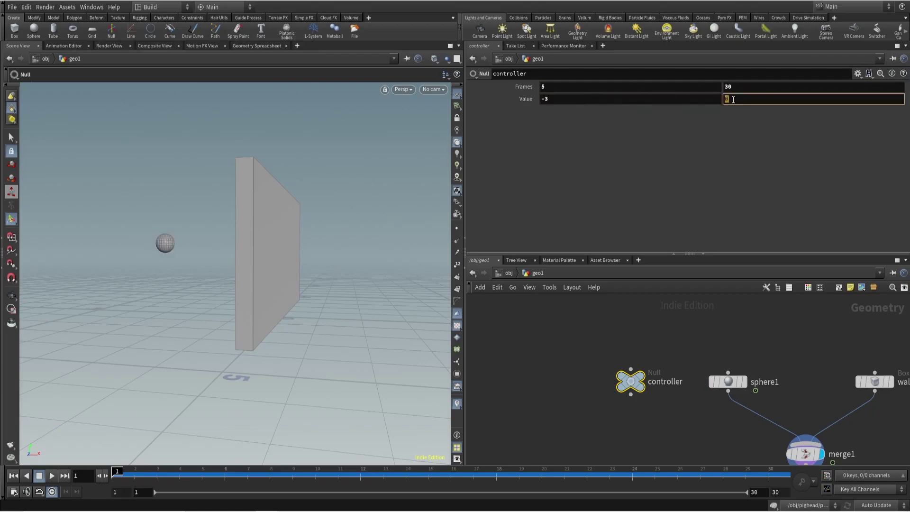
{"action": "key", "text": "Return"}
Scrub the sphere animation to frame 20 and interactively try other Frames maximum values on the controller, such as 44.
{"action": "left_click_drag", "start_coordinate": [135, 473], "coordinate": [541, 481]}
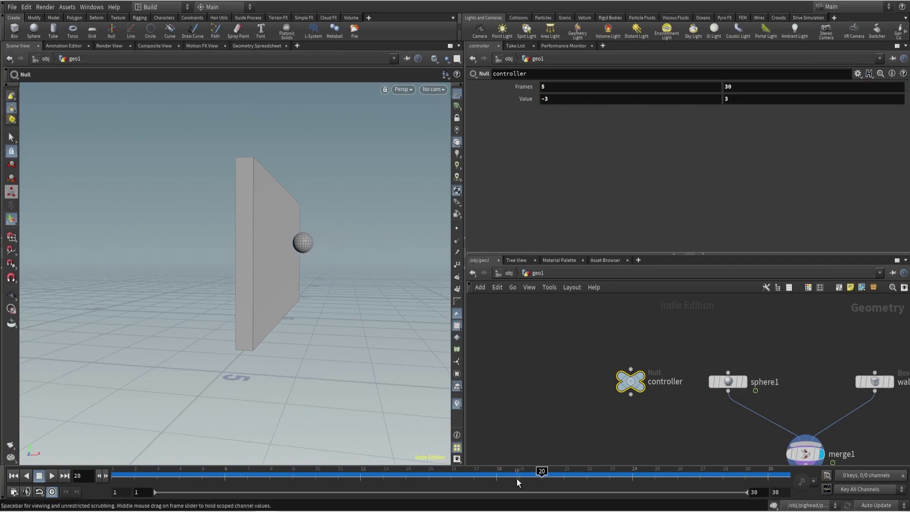
{"action": "middle_click_drag", "start_coordinate": [734, 89], "coordinate": [786, 89]}
{"action": "scroll", "coordinate": [664, 416], "scroll_direction": "down", "scroll_amount": 2}
{"action": "key", "text": "l"}
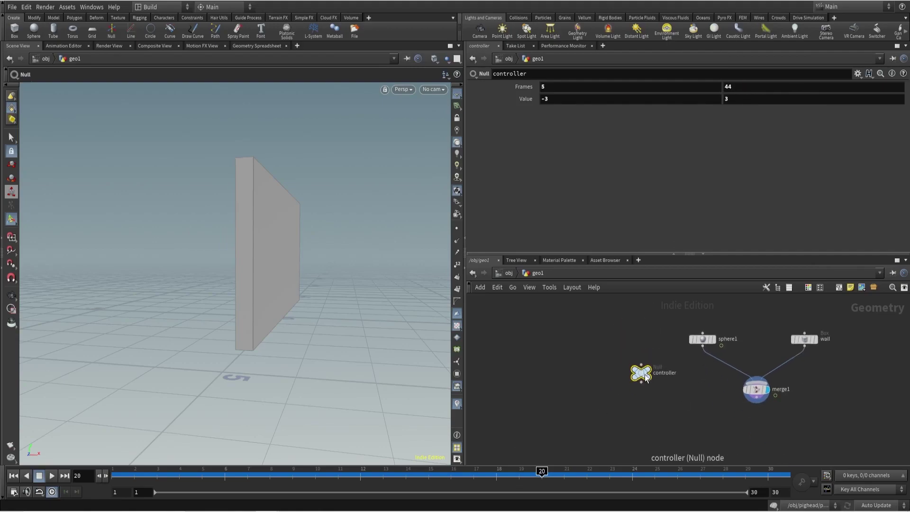
{"action": "middle_click", "coordinate": [732, 90]}
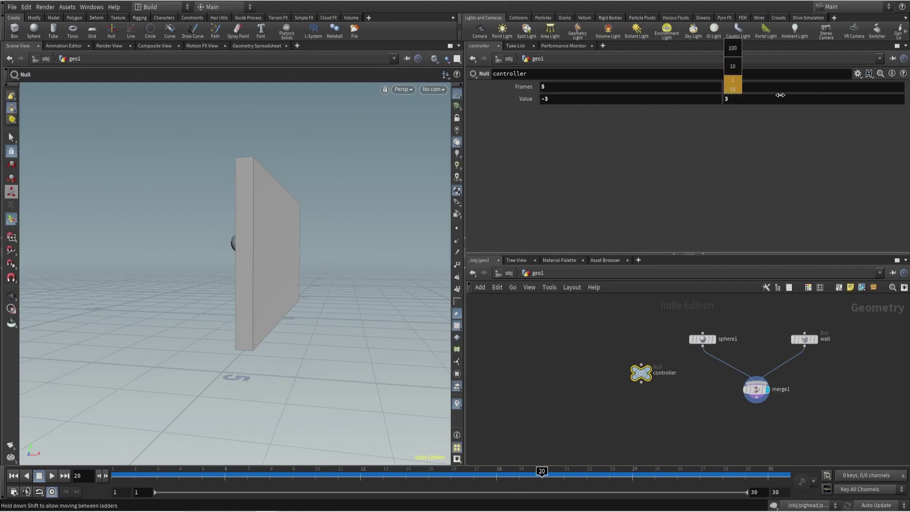
Set the controller's Frames maximum to 10, open the animation editor briefly and return to the scene view.
{"action": "left_click", "coordinate": [737, 90]}
{"action": "type", "text": "10"}
{"action": "key", "text": "Return"}
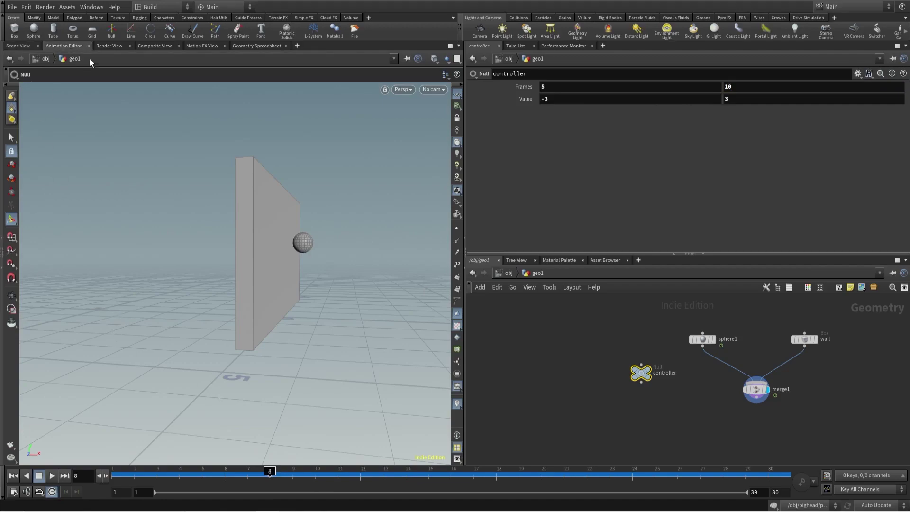
{"action": "left_click", "coordinate": [66, 45]}
{"action": "left_click", "coordinate": [18, 46]}
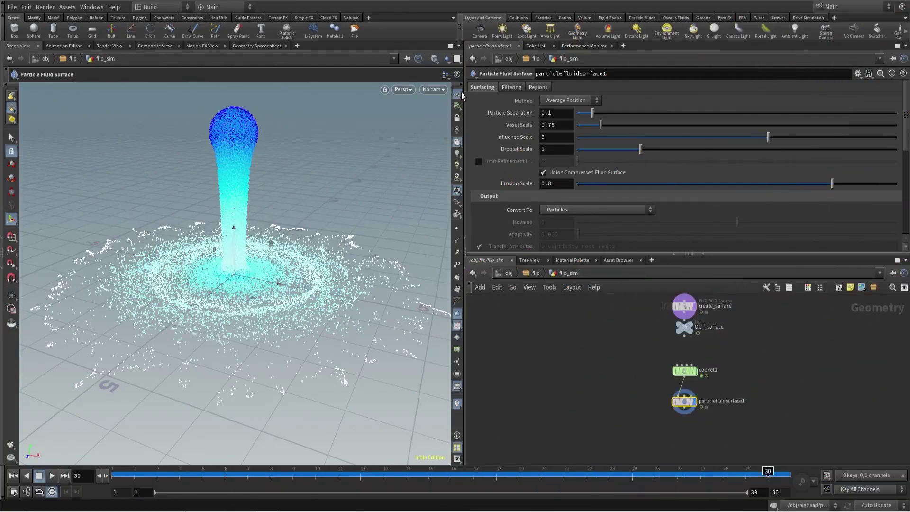
Add a second Particle Fluid Surface node fed by particlefluidsurface1 in the flip_sim network and display it.
{"action": "left_click_drag", "start_coordinate": [238, 236], "coordinate": [240, 273], "text": "alt"}
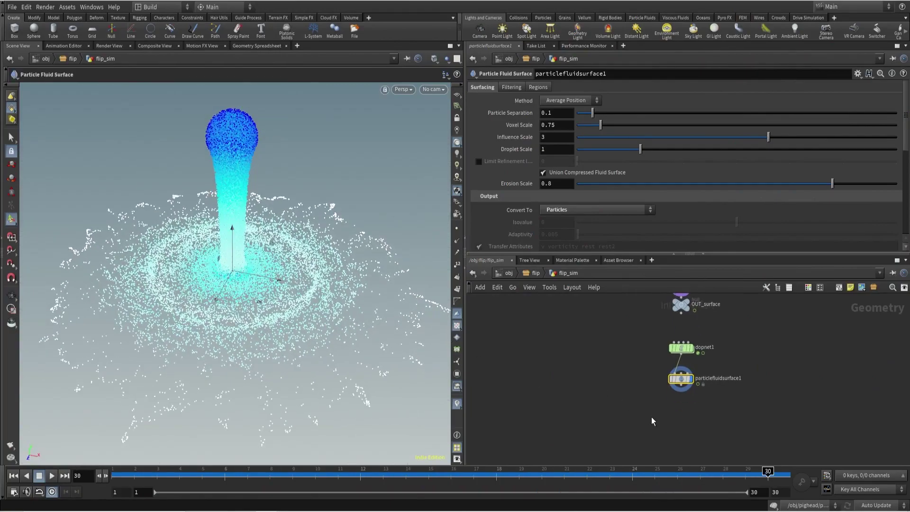
{"action": "key", "text": "Tab"}
{"action": "type", "text": "partic"}
{"action": "left_click", "coordinate": [753, 90]}
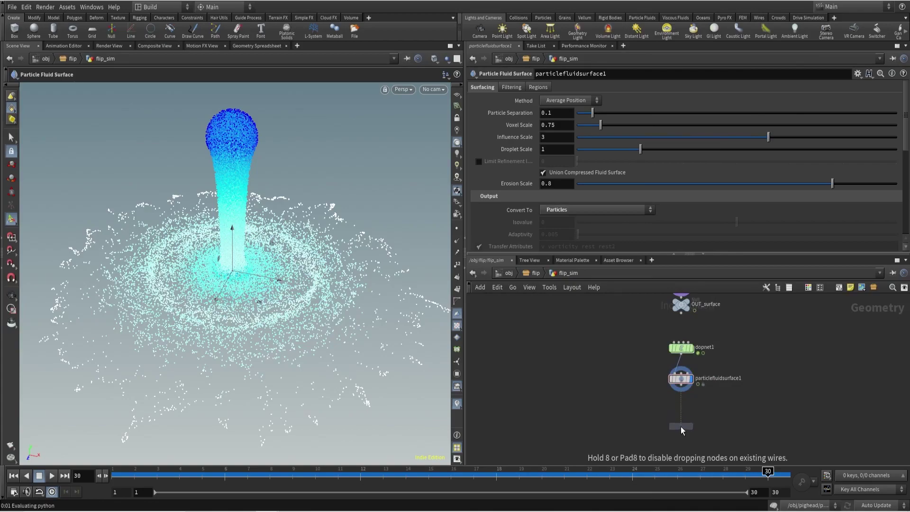
{"action": "left_click", "coordinate": [682, 426]}
{"action": "left_click", "coordinate": [692, 424]}
{"action": "left_click", "coordinate": [692, 425]}
Try a Particle Separation of 0.01 on particlefluidsurface2, and settle on 0.03.
{"action": "left_click", "coordinate": [547, 114]}
{"action": "type", "text": "1"}
{"action": "key", "text": "Return"}
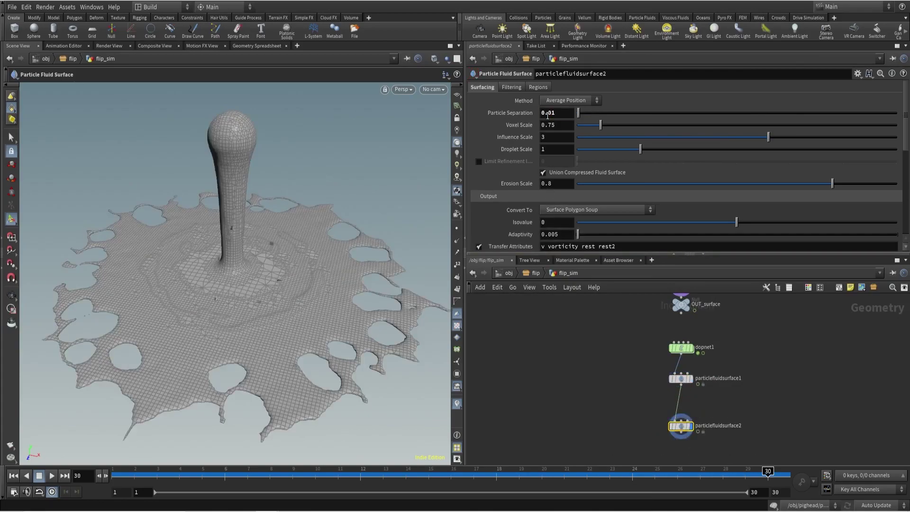
{"action": "left_click", "coordinate": [553, 113]}
{"action": "key", "text": "BackSpace"}
{"action": "type", "text": "2"}
{"action": "key", "text": "Return"}
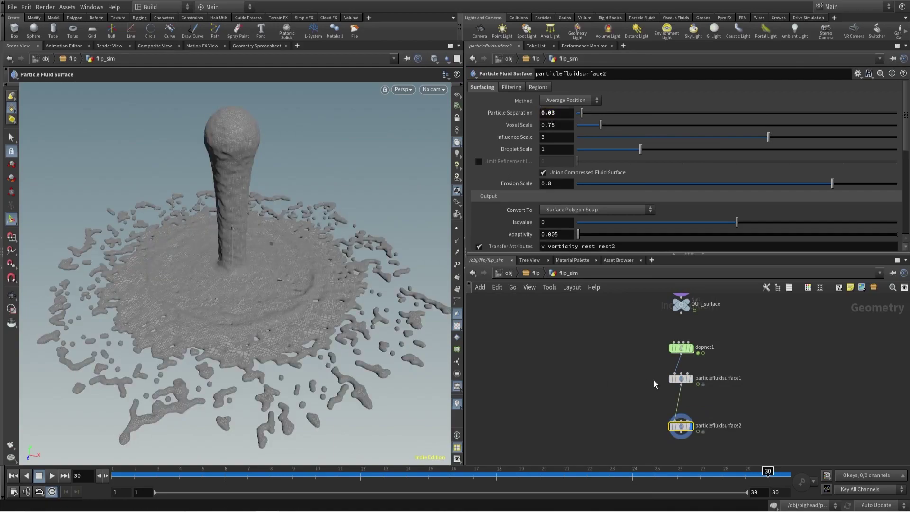
Display particlefluidsurface1, select a single point in the outer splash and start the Move tool on it to create an Edit node.
{"action": "scroll", "coordinate": [690, 377], "scroll_direction": "up", "scroll_amount": 1}
{"action": "left_click", "coordinate": [691, 378]}
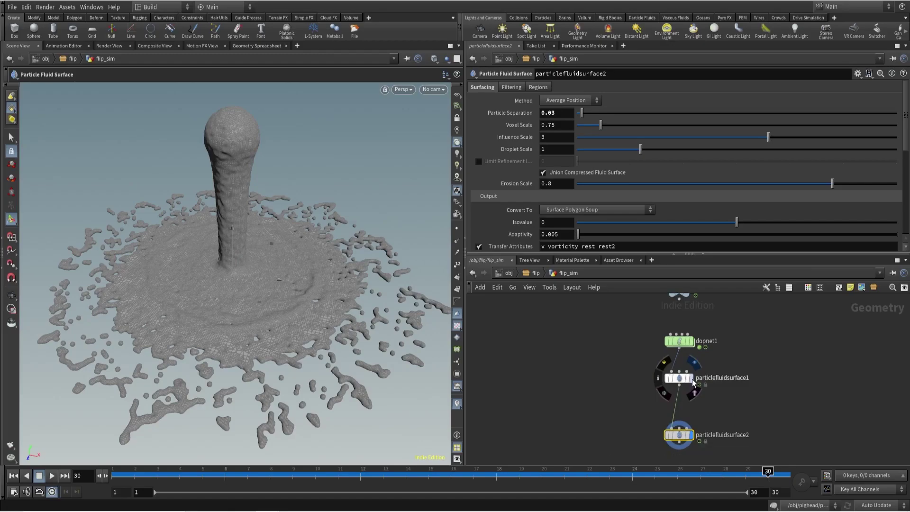
{"action": "left_click", "coordinate": [680, 379]}
{"action": "left_click", "coordinate": [12, 137]}
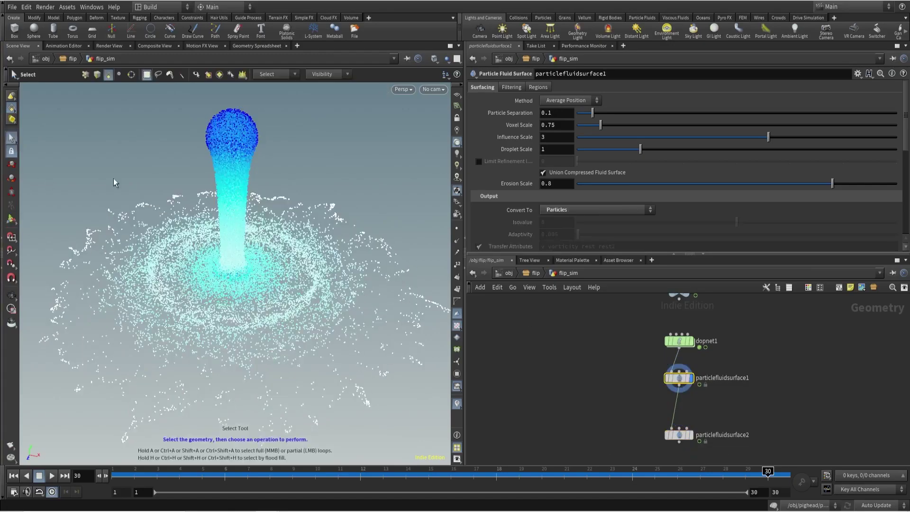
{"action": "left_click", "coordinate": [86, 74]}
{"action": "key", "text": "n"}
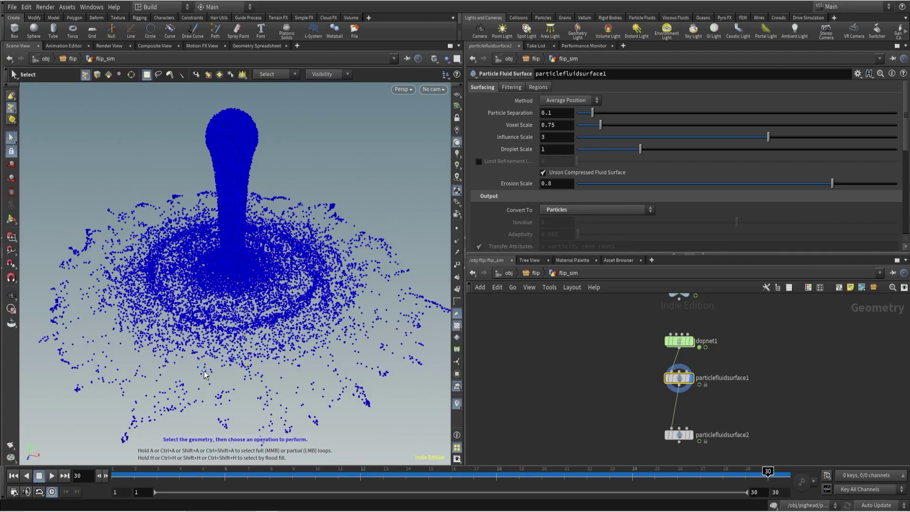
{"action": "key", "text": "Escape"}
{"action": "left_click_drag", "start_coordinate": [204, 374], "coordinate": [258, 336]}
{"action": "key", "text": "t"}
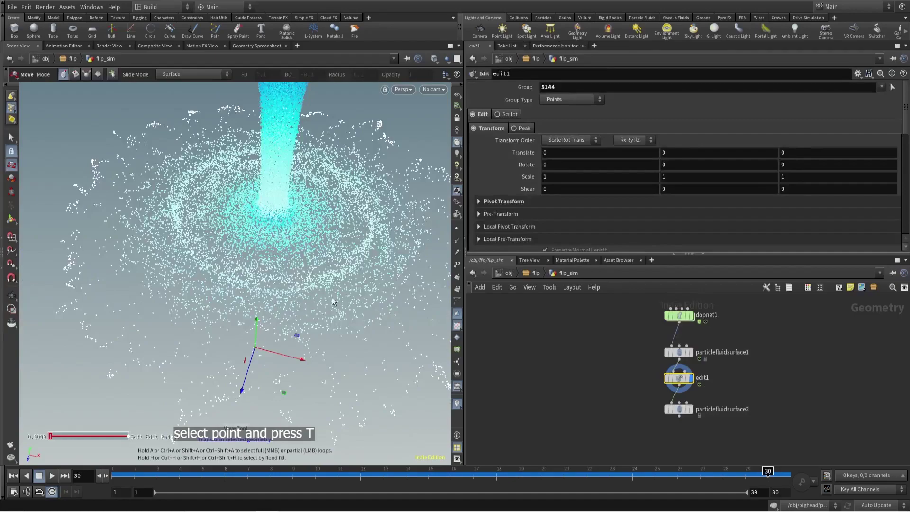
Copy the Pivot Translate parameter of edit1 and delete the Edit node.
{"action": "left_click", "coordinate": [504, 200]}
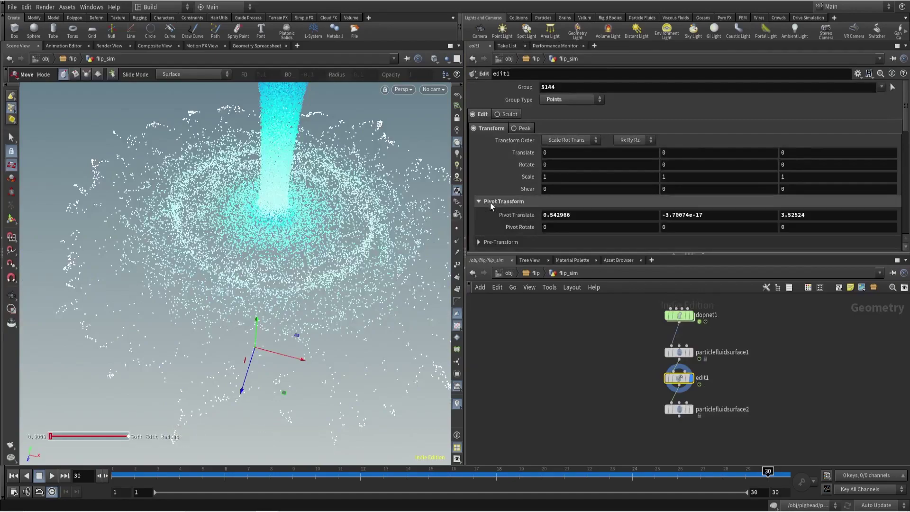
{"action": "right_click", "coordinate": [515, 214]}
{"action": "mouse_move", "coordinate": [535, 270]}
{"action": "key", "text": "Escape"}
{"action": "key", "text": "Delete"}
Insert a Delete node between the two Particle Fluid Surface nodes, enable its Bounding Volume and paste the copied position into its Center.
{"action": "key", "text": "Tab"}
{"action": "type", "text": "delete"}
{"action": "key", "text": "Return"}
{"action": "left_click", "coordinate": [677, 384]}
{"action": "left_click", "coordinate": [542, 149]}
{"action": "left_click", "coordinate": [519, 138]}
{"action": "left_click", "coordinate": [543, 149]}
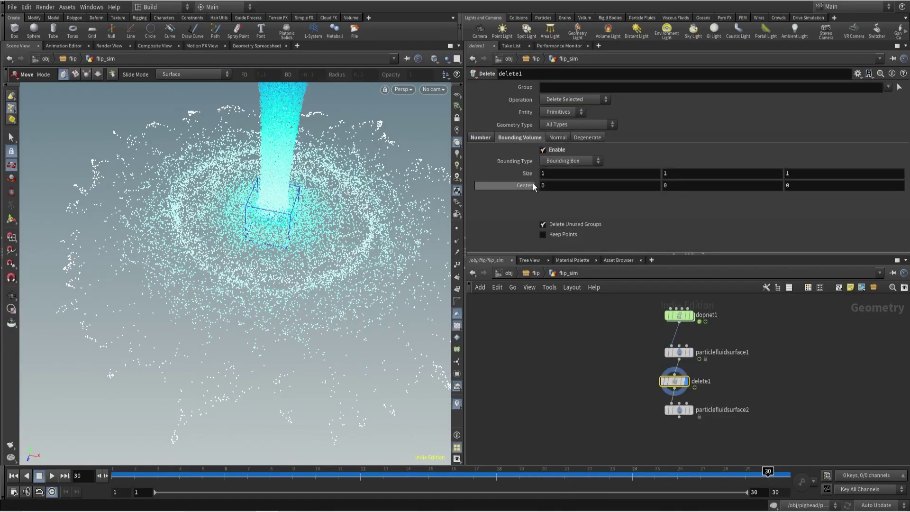
{"action": "right_click", "coordinate": [526, 184]}
{"action": "left_click", "coordinate": [549, 258]}
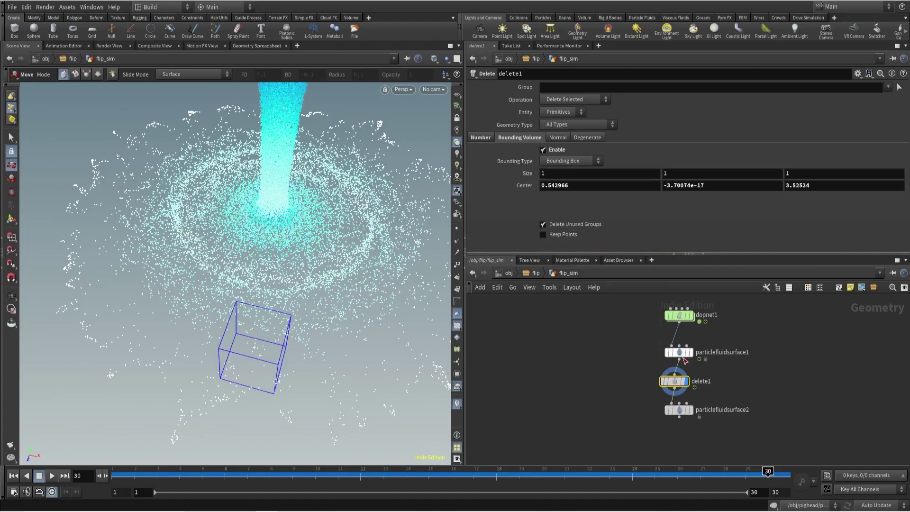
Make delete1 remove non-selected points and enlarge its bounding box to 1.6 on all three axes.
{"action": "left_click", "coordinate": [563, 112]}
{"action": "left_click", "coordinate": [566, 120]}
{"action": "left_click", "coordinate": [574, 99]}
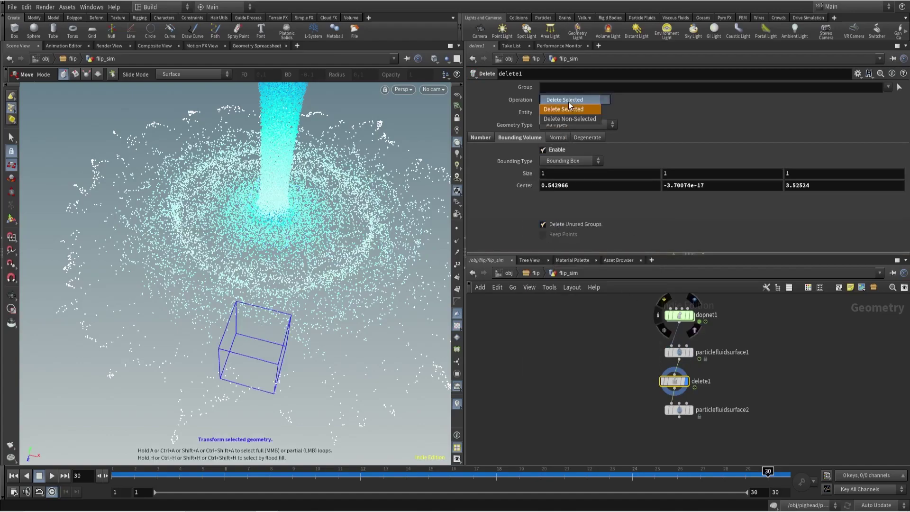
{"action": "left_click", "coordinate": [570, 110]}
{"action": "middle_click_drag", "start_coordinate": [524, 177], "coordinate": [563, 178]}
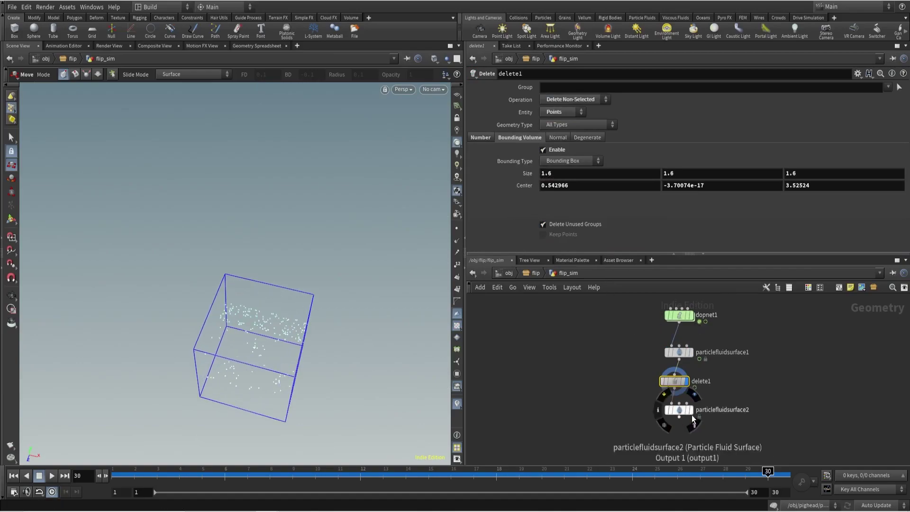
Display particlefluidsurface2 and check the cropped fluid surface at the end of the timeline.
{"action": "left_click", "coordinate": [678, 409]}
{"action": "left_click_drag", "start_coordinate": [272, 288], "coordinate": [303, 317]}
{"action": "left_click_drag", "start_coordinate": [656, 475], "coordinate": [815, 478]}
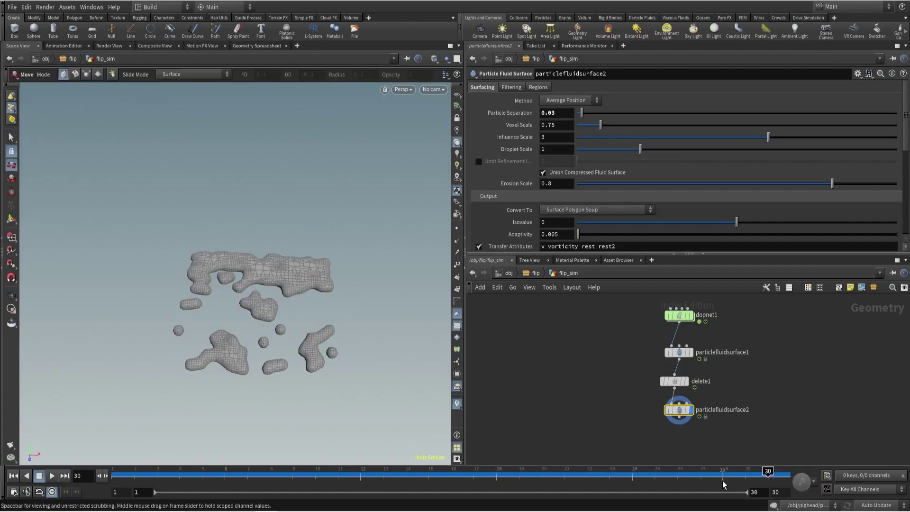
Compare Particle Separation values of 0.02 and 0.01 on particlefluidsurface2, keeping 0.02.
{"action": "left_click", "coordinate": [551, 114]}
{"action": "type", "text": "2"}
{"action": "key", "text": "Return"}
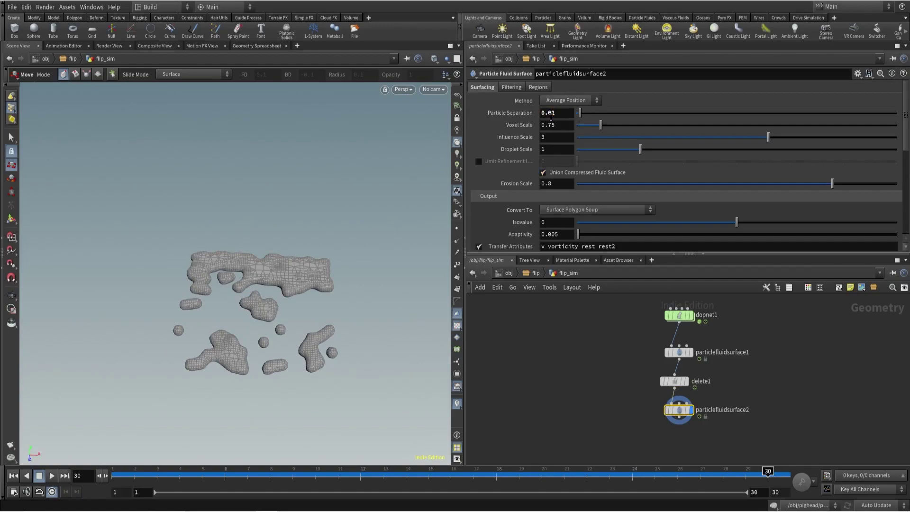
{"action": "type", "text": "1"}
{"action": "key", "text": "Return"}
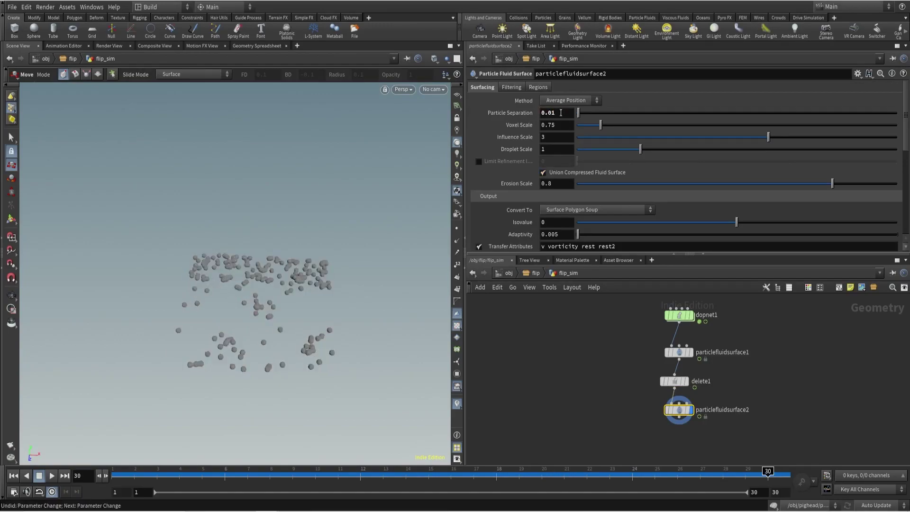
{"action": "key", "text": "BackSpace"}
{"action": "type", "text": "2"}
{"action": "key", "text": "Return"}
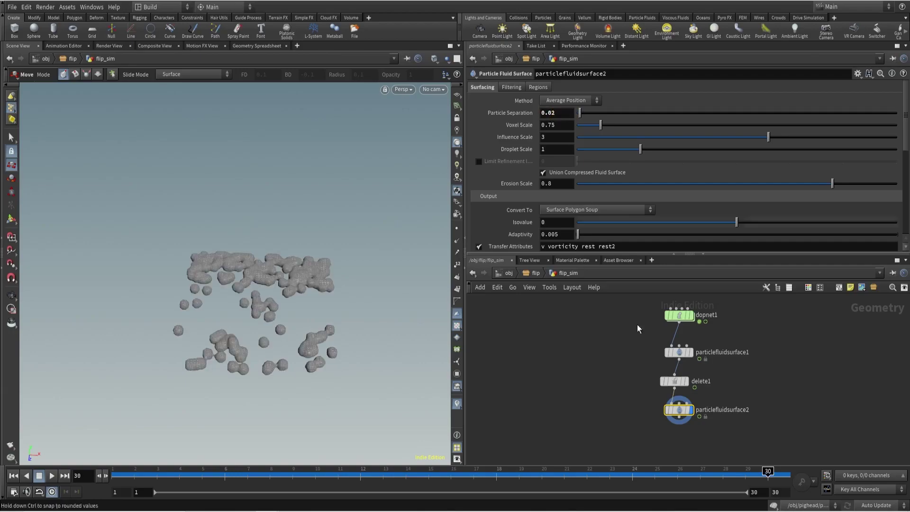
Extend the global animation end frame to 50 and play the cropped simulation up to frame 36.
{"action": "mouse_move", "coordinate": [760, 475]}
{"action": "left_mouse_down"}
{"action": "mouse_move", "coordinate": [630, 474]}
{"action": "mouse_move", "coordinate": [771, 477]}
{"action": "left_mouse_up"}
{"action": "double_click", "coordinate": [777, 492]}
{"action": "type", "text": "50"}
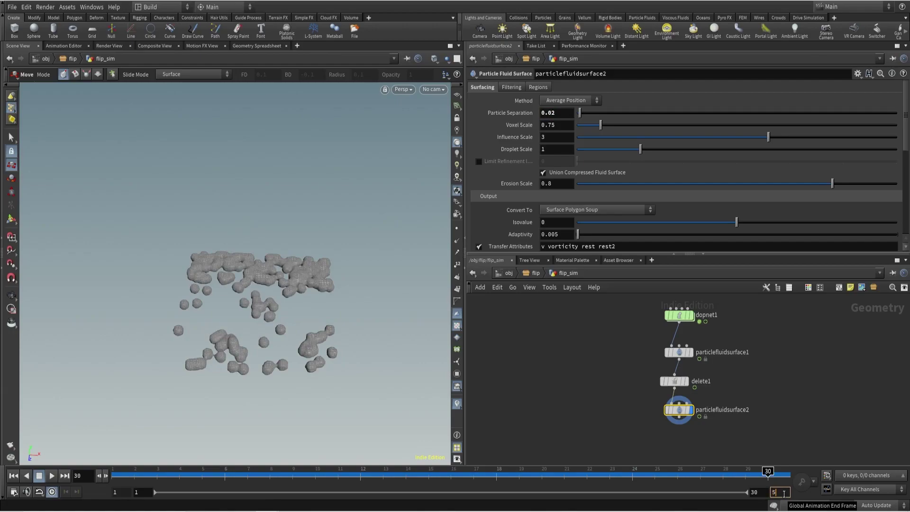
{"action": "key", "text": "Return"}
{"action": "left_click", "coordinate": [51, 475]}
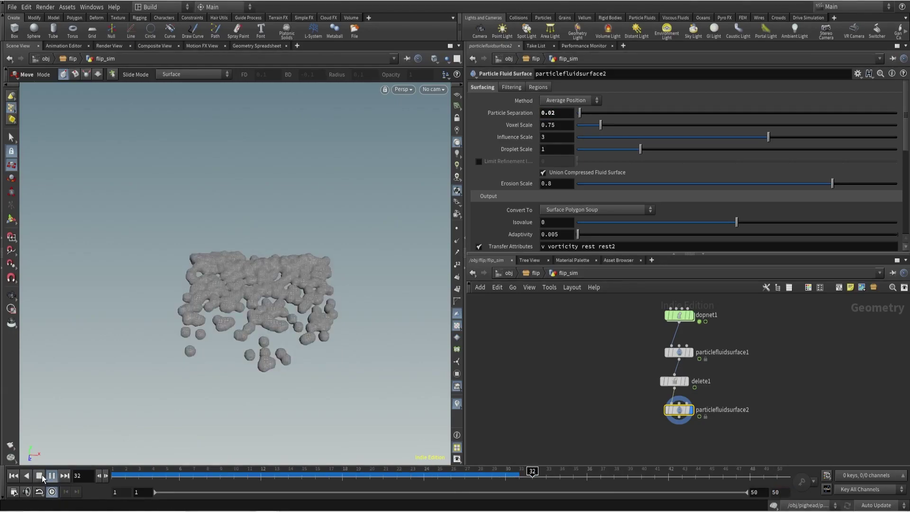
{"action": "left_click", "coordinate": [40, 475]}
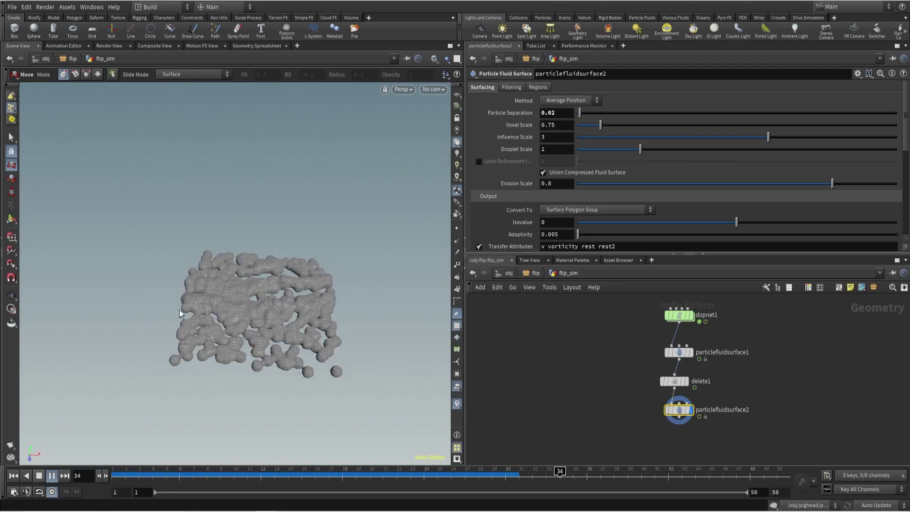
{"action": "key", "text": "Right"}
Examine the cropped fluid surface from several angles and distances.
{"action": "key", "text": "Escape"}
{"action": "left_click_drag", "start_coordinate": [260, 309], "coordinate": [296, 277]}
{"action": "key", "text": "t"}
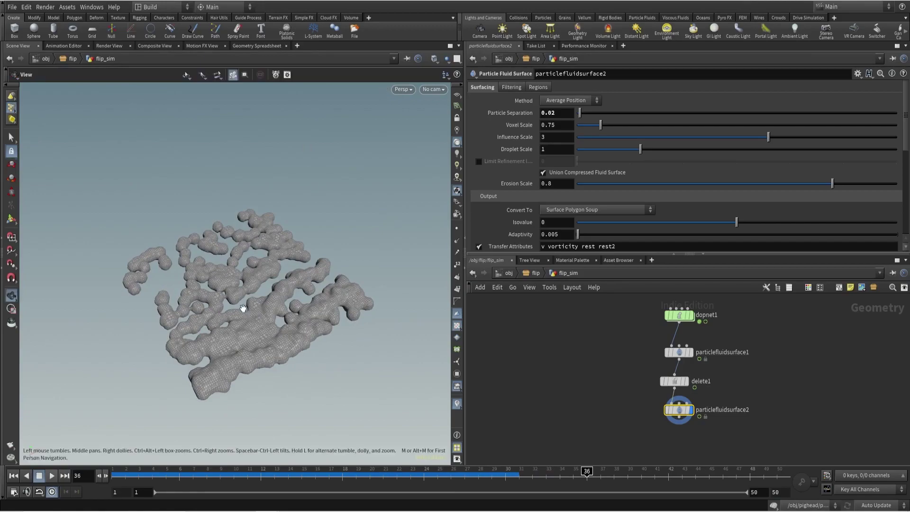
{"action": "scroll", "coordinate": [248, 308], "scroll_direction": "up", "scroll_amount": 3}
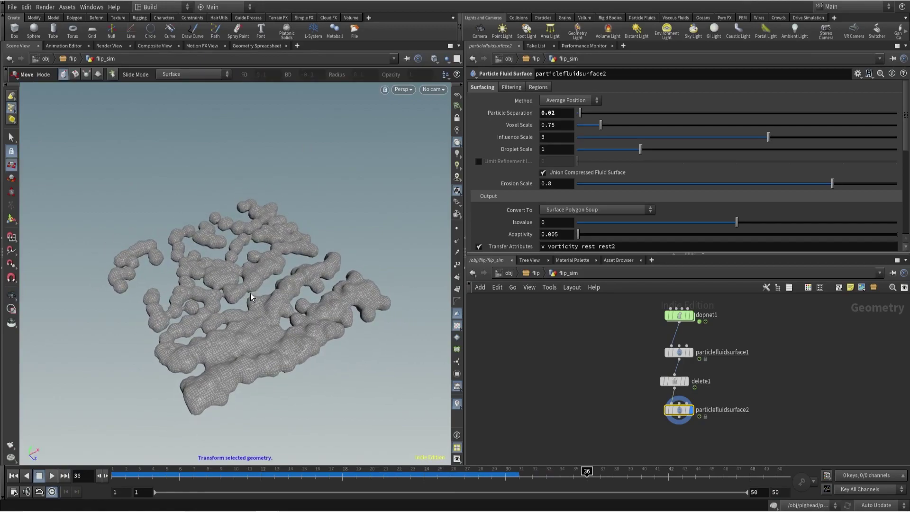
{"action": "scroll", "coordinate": [635, 377], "scroll_direction": "down", "scroll_amount": 1}
{"action": "scroll", "coordinate": [634, 376], "scroll_direction": "up", "scroll_amount": 1}
{"action": "key", "text": "Escape"}
{"action": "scroll", "coordinate": [290, 273], "scroll_direction": "down", "scroll_amount": 5}
{"action": "left_click_drag", "start_coordinate": [286, 271], "coordinate": [298, 355]}
{"action": "key", "text": "t"}
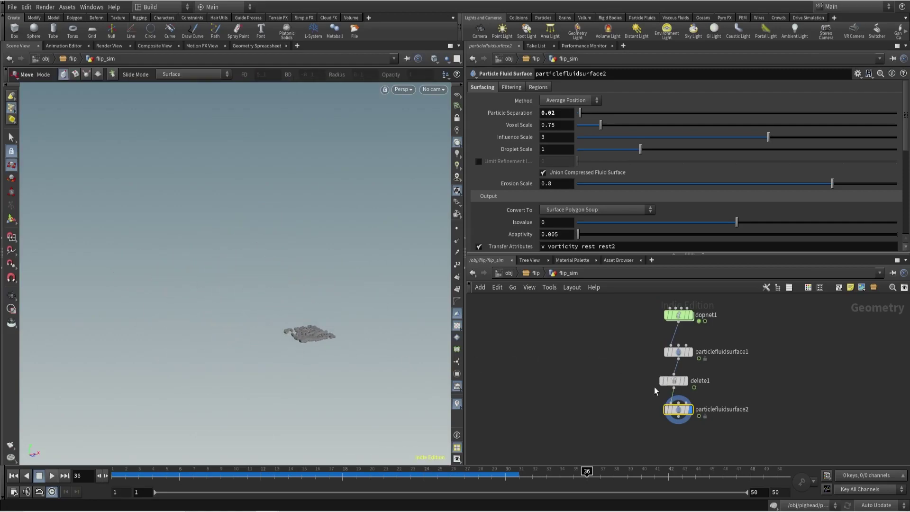
{"action": "mouse_move", "coordinate": [660, 380]}
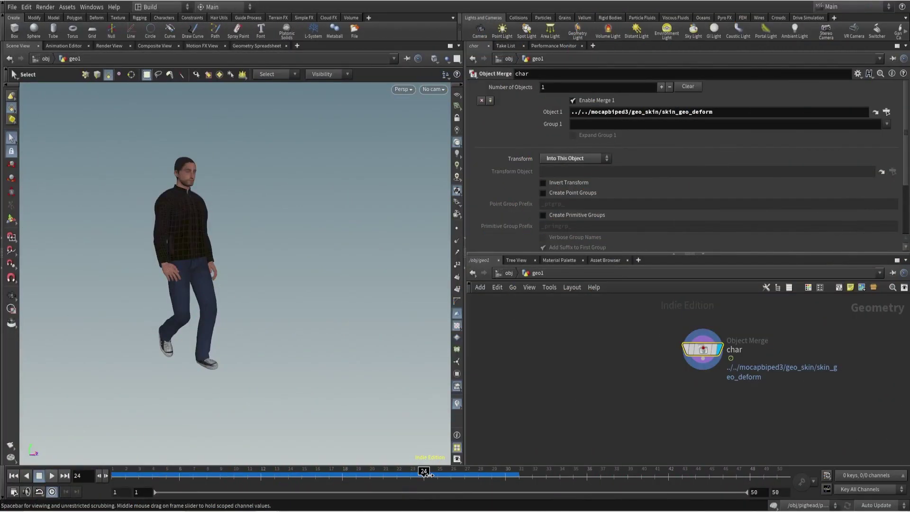
Move the walking animation to frame 43, add a Scatter node below char and connect the Object Merge to it.
{"action": "left_click_drag", "start_coordinate": [435, 475], "coordinate": [682, 475]}
{"action": "middle_click_drag", "start_coordinate": [656, 416], "coordinate": [647, 393]}
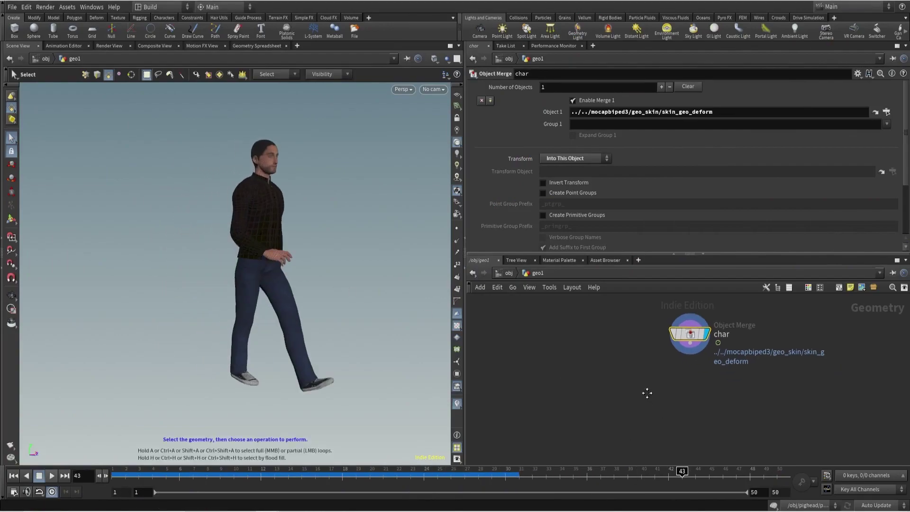
{"action": "key", "text": "Tab"}
{"action": "type", "text": "sca"}
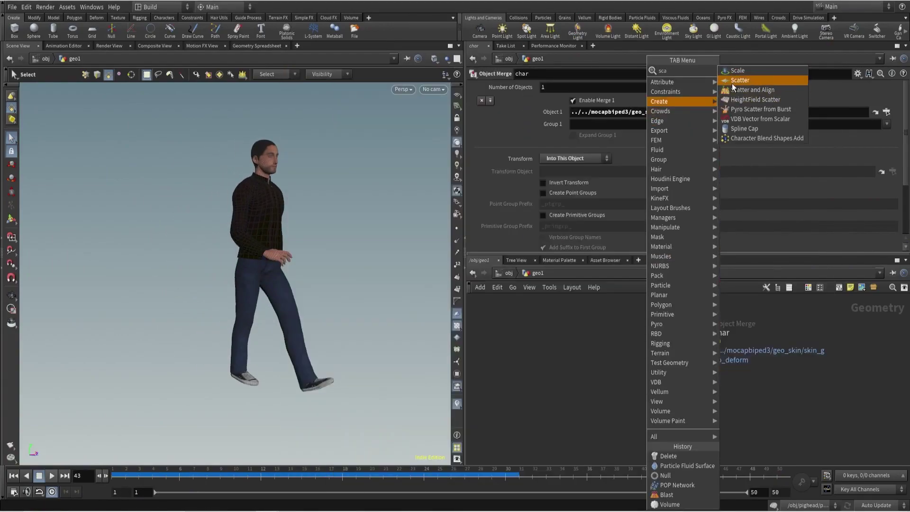
{"action": "left_click", "coordinate": [733, 82]}
{"action": "left_click", "coordinate": [657, 394]}
{"action": "left_click", "coordinate": [689, 352]}
{"action": "left_click", "coordinate": [657, 385]}
Set the Force Total Count of scatter1 to 30.
{"action": "double_click", "coordinate": [551, 185]}
{"action": "type", "text": "30"}
{"action": "key", "text": "Return"}
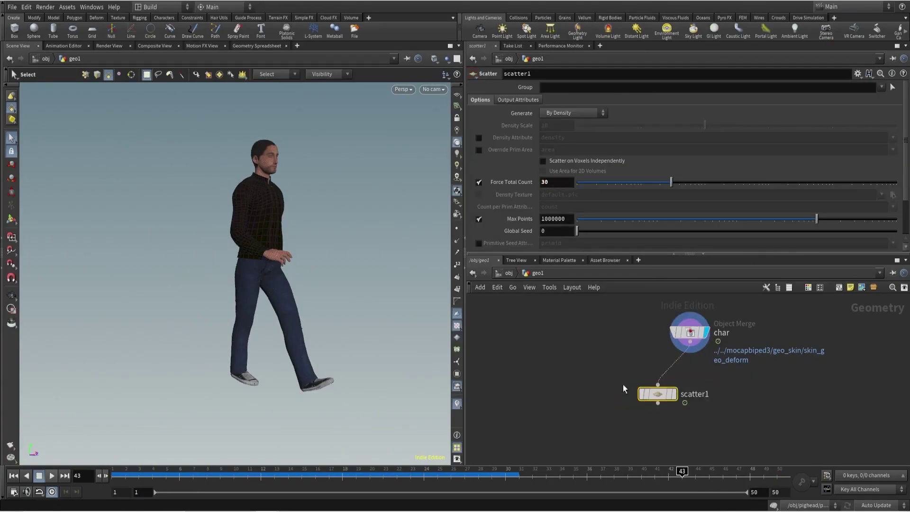
Display scatter1 and add a Trail node connected below it, making the trail the displayed node.
{"action": "left_click", "coordinate": [673, 393]}
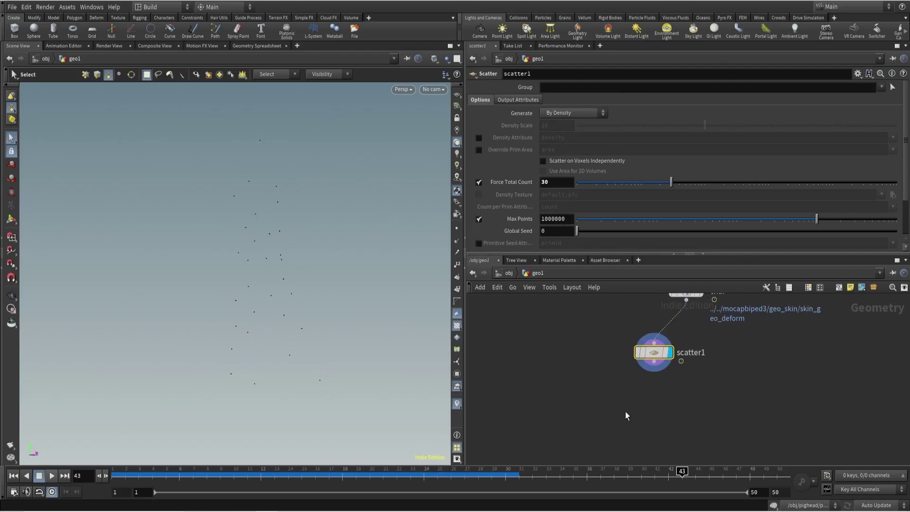
{"action": "key", "text": "Tab"}
{"action": "type", "text": "tr"}
{"action": "left_click", "coordinate": [713, 80]}
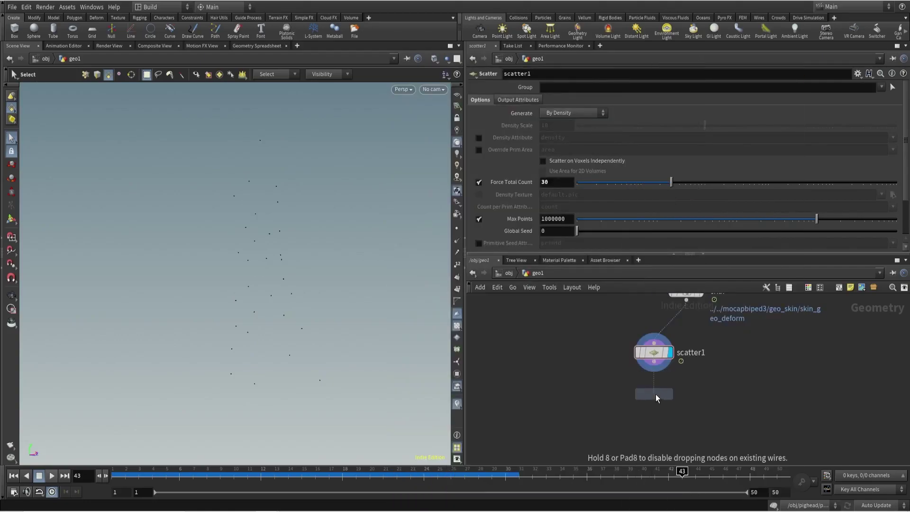
{"action": "left_click", "coordinate": [655, 395]}
{"action": "left_click", "coordinate": [669, 400]}
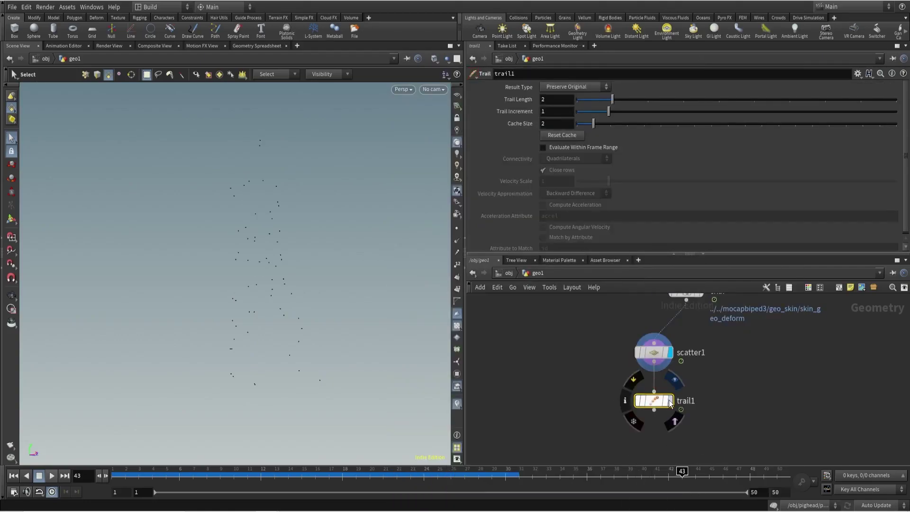
Set the Trail Length of trail1 to 10 and scrub the animation back to frame 4.
{"action": "left_click", "coordinate": [548, 100]}
{"action": "type", "text": "10"}
{"action": "key", "text": "Return"}
{"action": "left_click_drag", "start_coordinate": [257, 471], "coordinate": [226, 470]}
{"action": "left_click_drag", "start_coordinate": [306, 474], "coordinate": [146, 438]}
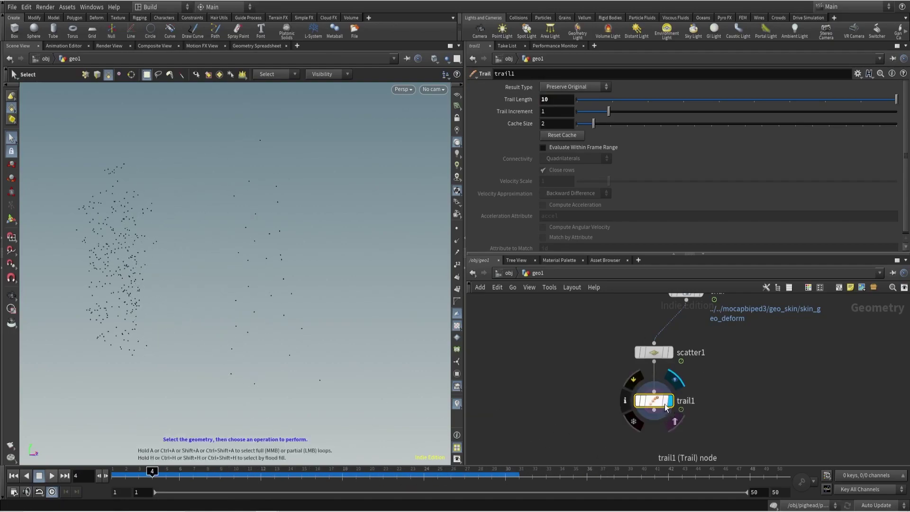
Close the current Scene View and open a fresh one in place of the Animation Editor, framing the trail points.
{"action": "left_click", "coordinate": [456, 230]}
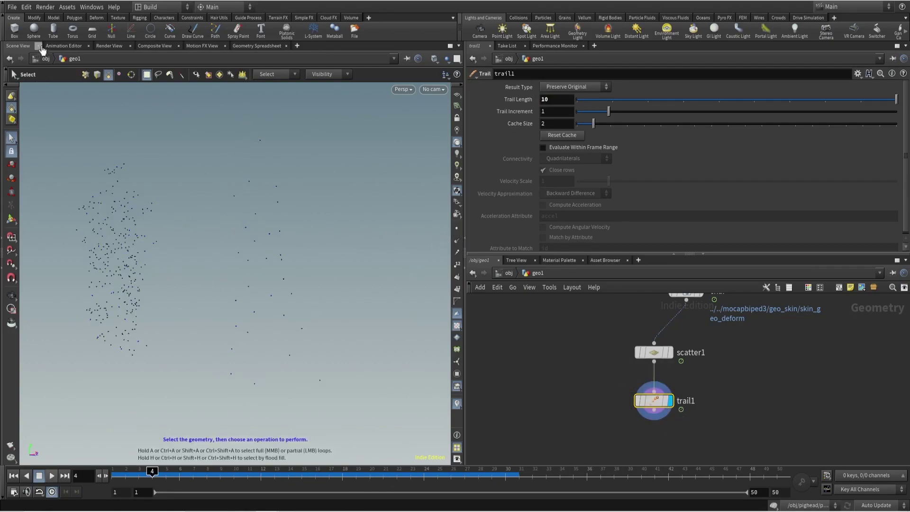
{"action": "left_click", "coordinate": [38, 46]}
{"action": "left_click", "coordinate": [37, 47]}
{"action": "mouse_move", "coordinate": [111, 149]}
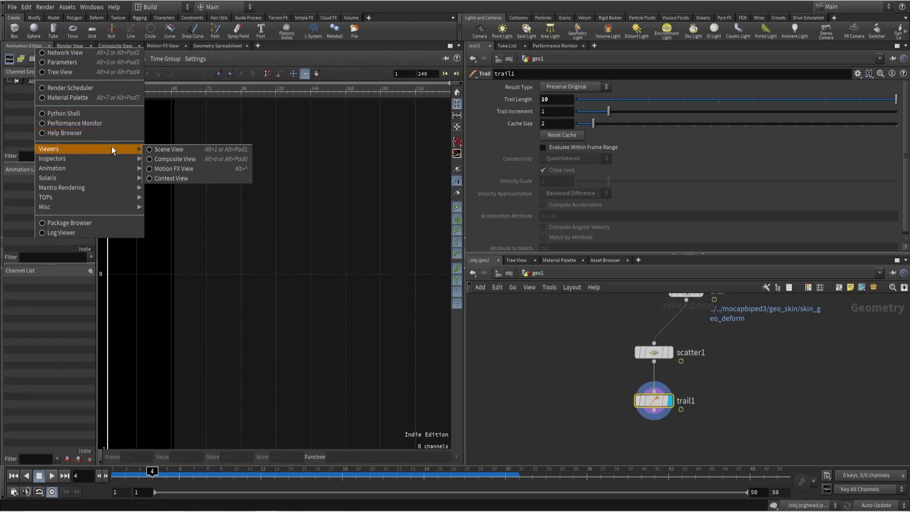
{"action": "left_click", "coordinate": [148, 149]}
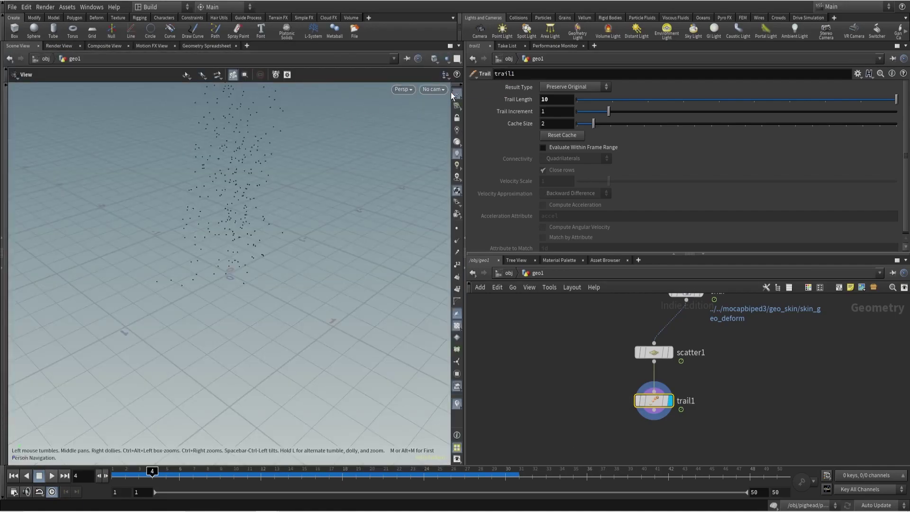
{"action": "left_click_drag", "start_coordinate": [309, 240], "coordinate": [210, 242]}
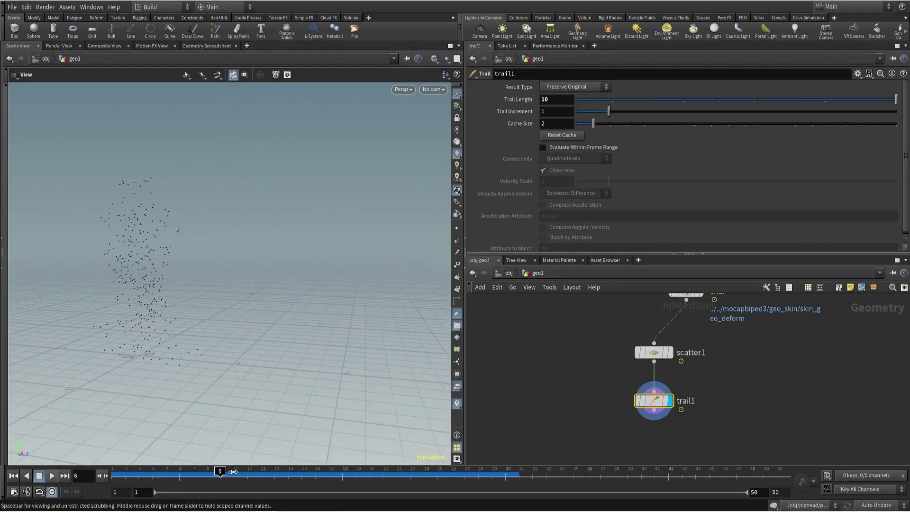
Add an Add node below trail1, connect it to the trail output and display it.
{"action": "mouse_move", "coordinate": [640, 410]}
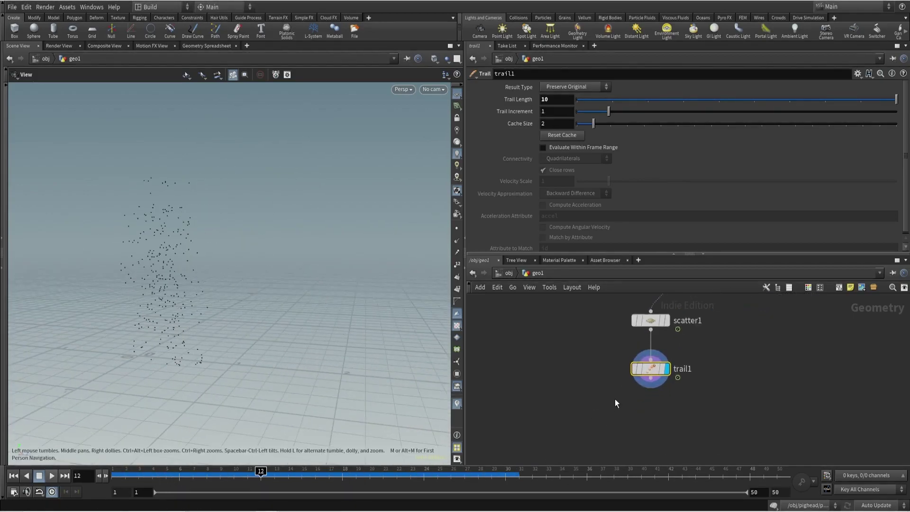
{"action": "key", "text": "Tab"}
{"action": "type", "text": "add"}
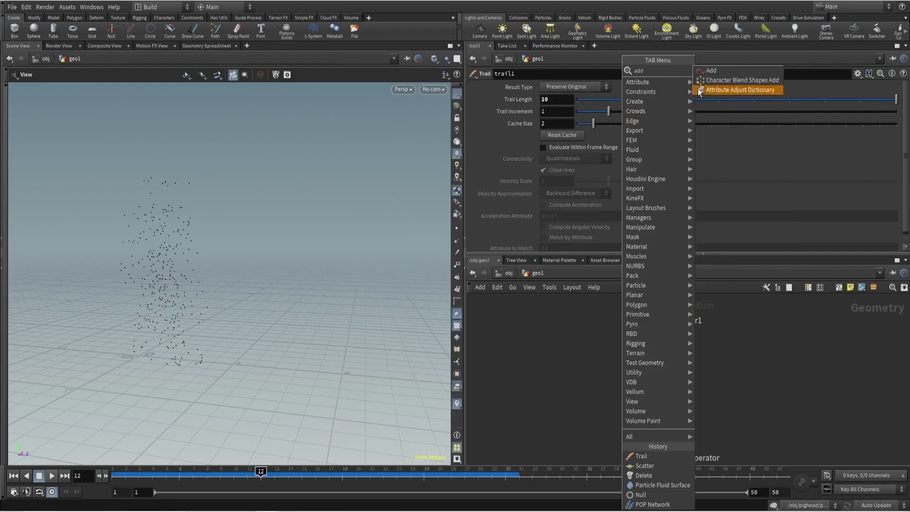
{"action": "key", "text": "Return"}
{"action": "left_click", "coordinate": [654, 420]}
{"action": "left_click", "coordinate": [654, 413]}
{"action": "left_click", "coordinate": [651, 378]}
{"action": "left_click", "coordinate": [670, 422]}
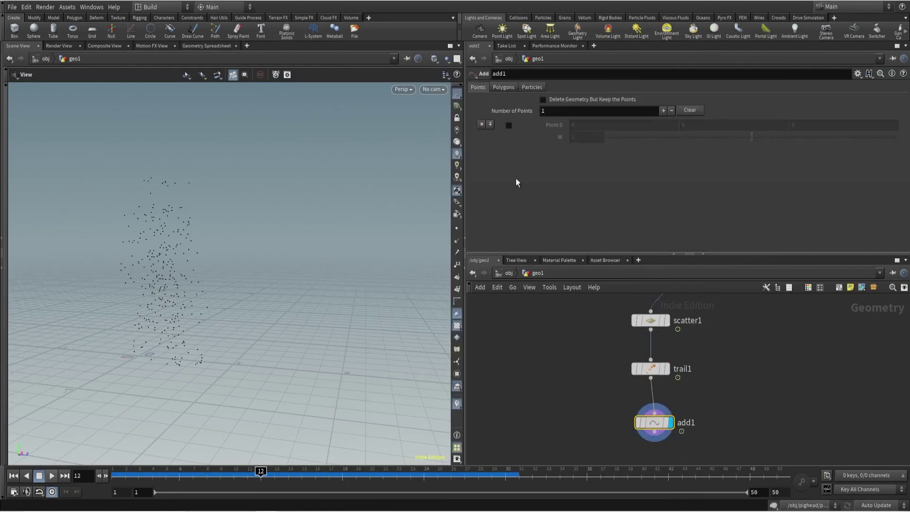
Configure add1 to build polygons By Group, with the Add option set to By Attribute.
{"action": "left_click", "coordinate": [502, 87]}
{"action": "left_click", "coordinate": [528, 113]}
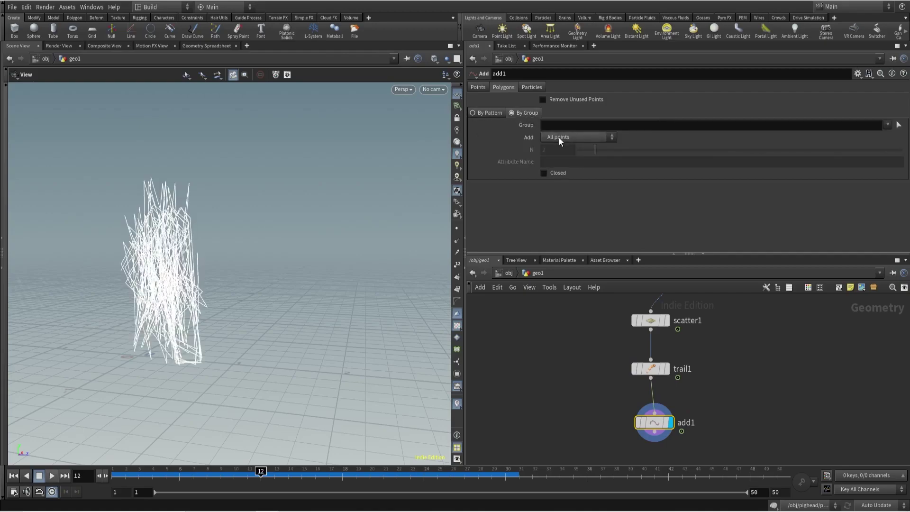
{"action": "left_click", "coordinate": [558, 137]}
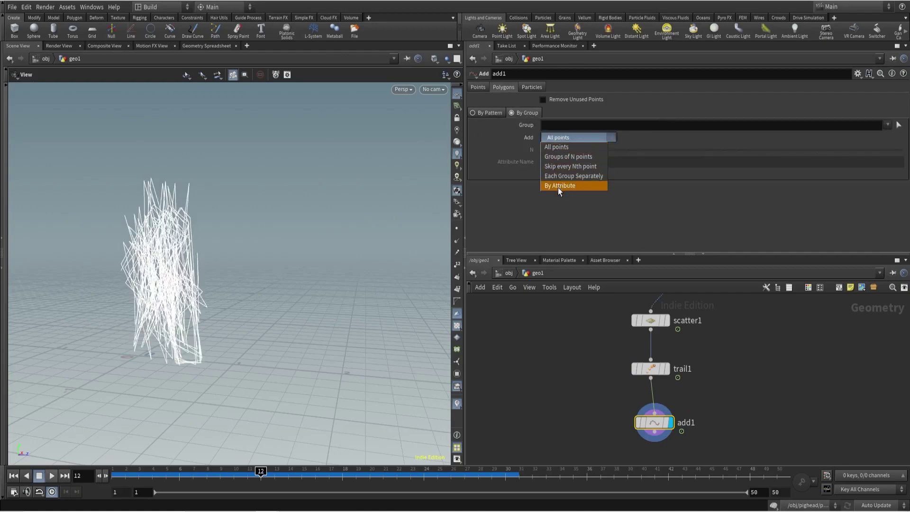
{"action": "left_click", "coordinate": [559, 185]}
Inspect the node information of scatter1 and trail1 to compare their points and attributes, then reselect add1.
{"action": "left_click", "coordinate": [650, 369]}
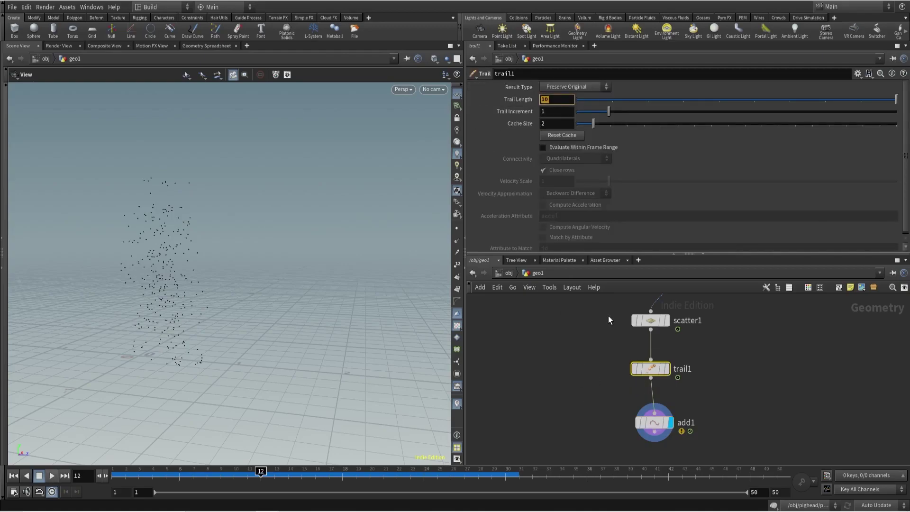
{"action": "left_click", "coordinate": [650, 320]}
{"action": "middle_click", "coordinate": [649, 320]}
{"action": "left_click", "coordinate": [642, 368]}
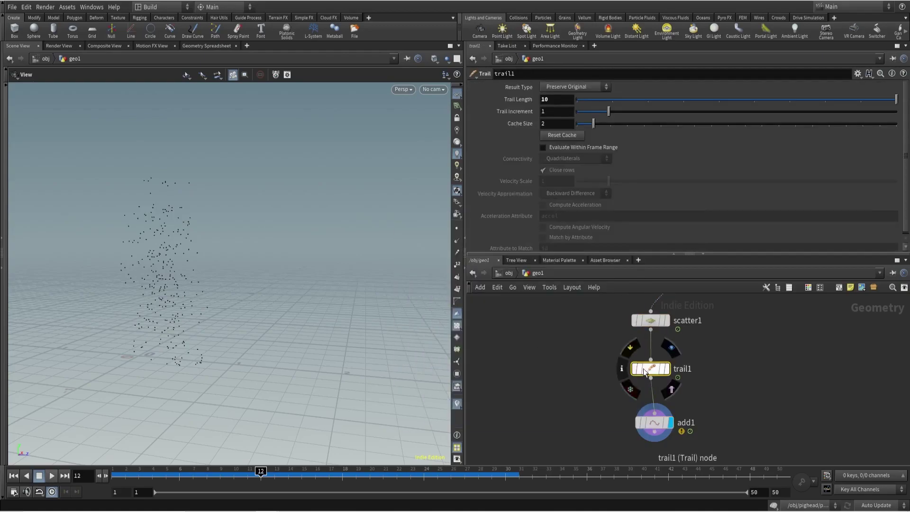
{"action": "middle_click", "coordinate": [642, 368]}
{"action": "left_click", "coordinate": [595, 364]}
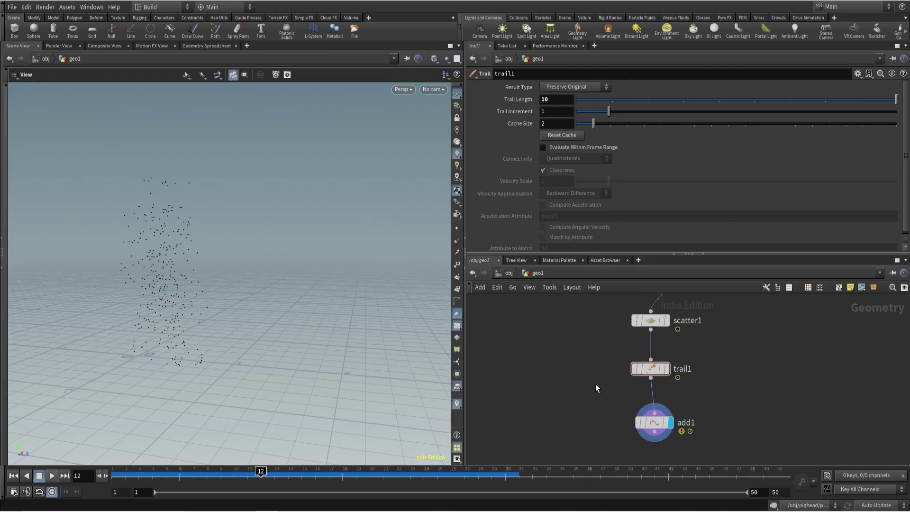
{"action": "left_click_drag", "start_coordinate": [595, 405], "coordinate": [695, 446]}
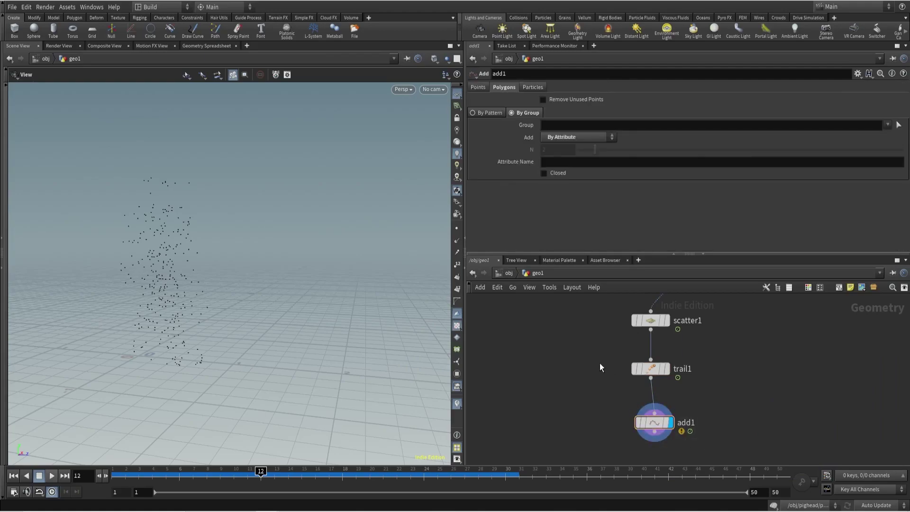
Insert a Connectivity node between scatter1 and trail1.
{"action": "key", "text": "Tab"}
{"action": "type", "text": "conn"}
{"action": "key", "text": "Return"}
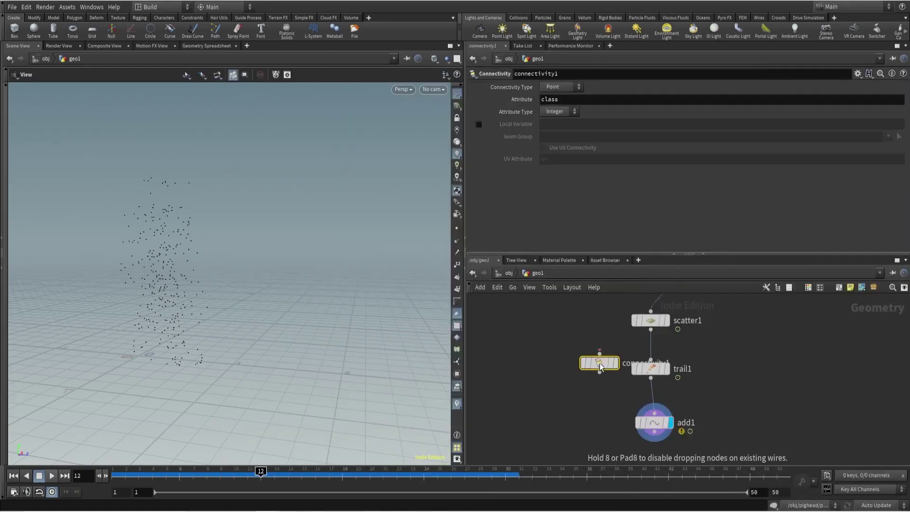
{"action": "left_click", "coordinate": [600, 363]}
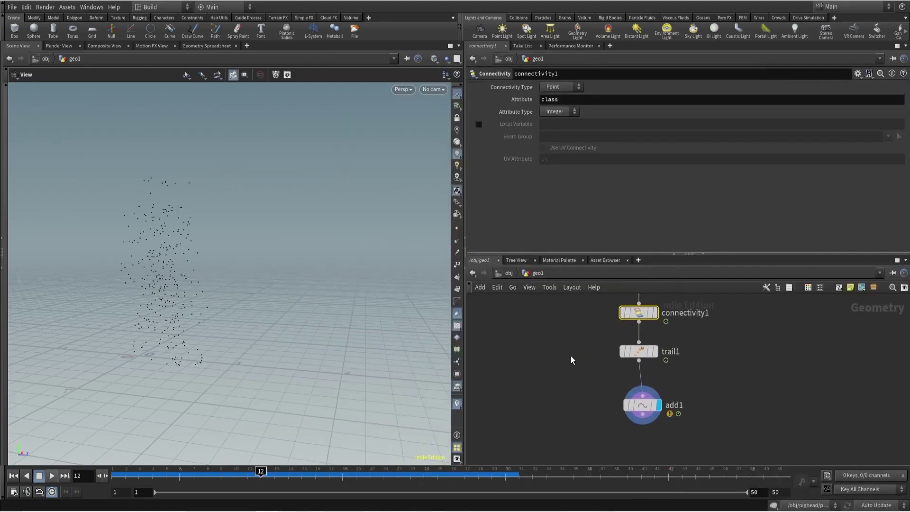
Set the Attribute Name of add1 to class and scrub the animation to frame 44.
{"action": "left_click_drag", "start_coordinate": [570, 356], "coordinate": [686, 436]}
{"action": "left_click", "coordinate": [555, 161]}
{"action": "type", "text": "class"}
{"action": "key", "text": "Return"}
{"action": "mouse_move", "coordinate": [261, 470]}
{"action": "left_mouse_down"}
{"action": "mouse_move", "coordinate": [105, 472]}
{"action": "mouse_move", "coordinate": [695, 476]}
{"action": "left_mouse_up"}
Display the scatter1 output with point numbers shown in the viewport.
{"action": "scroll", "coordinate": [583, 389], "scroll_direction": "down", "scroll_amount": 2}
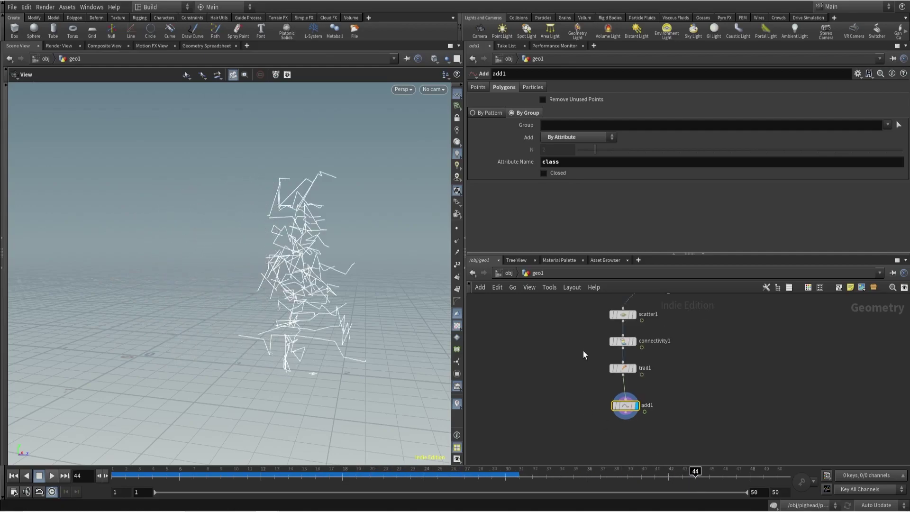
{"action": "middle_click_drag", "start_coordinate": [582, 351], "coordinate": [576, 405]}
{"action": "scroll", "coordinate": [612, 373], "scroll_direction": "up", "scroll_amount": 2}
{"action": "left_click", "coordinate": [624, 368]}
{"action": "left_click", "coordinate": [611, 372]}
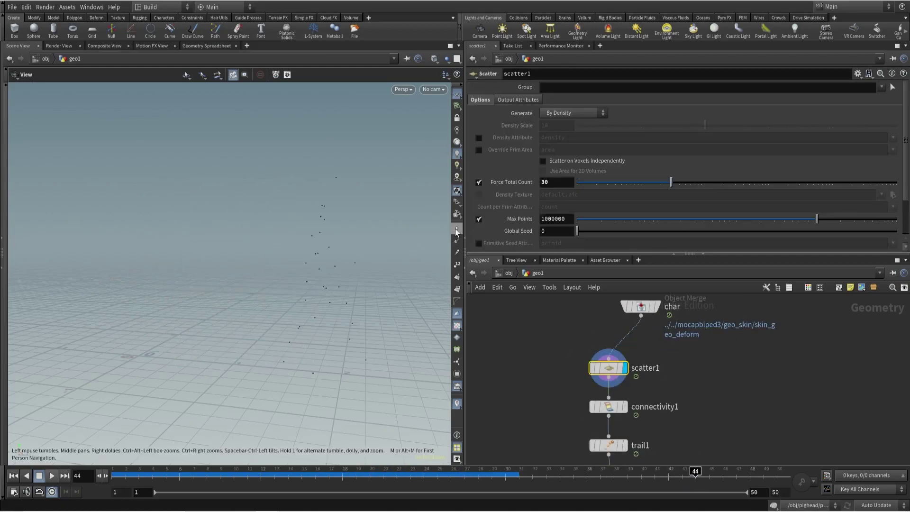
{"action": "key", "text": "shift+n"}
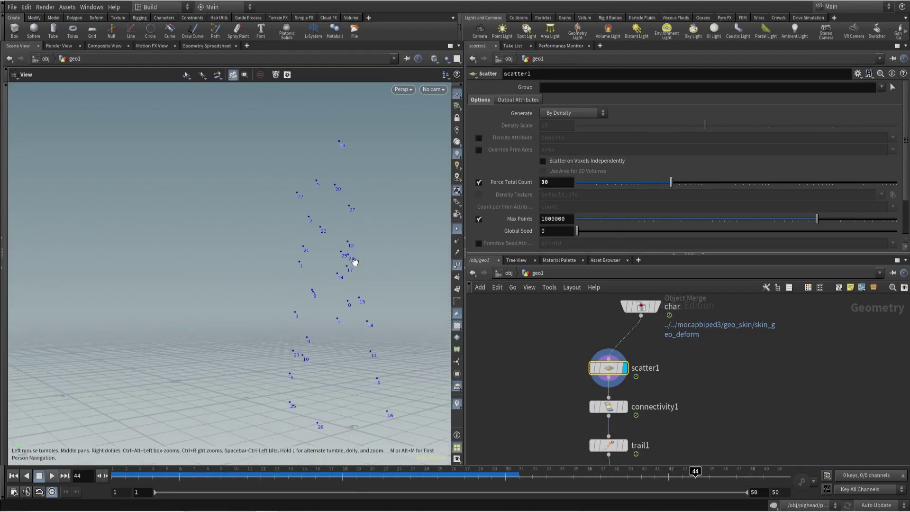
Step the animation back frame by frame to frame 33, examining how the numbered scatter points move.
{"action": "key", "text": "Left"}
{"action": "key", "text": "Left"}
{"action": "key", "text": "Left"}
{"action": "key", "text": "Left"}
{"action": "key", "text": "Left"}
{"action": "key", "text": "Left"}
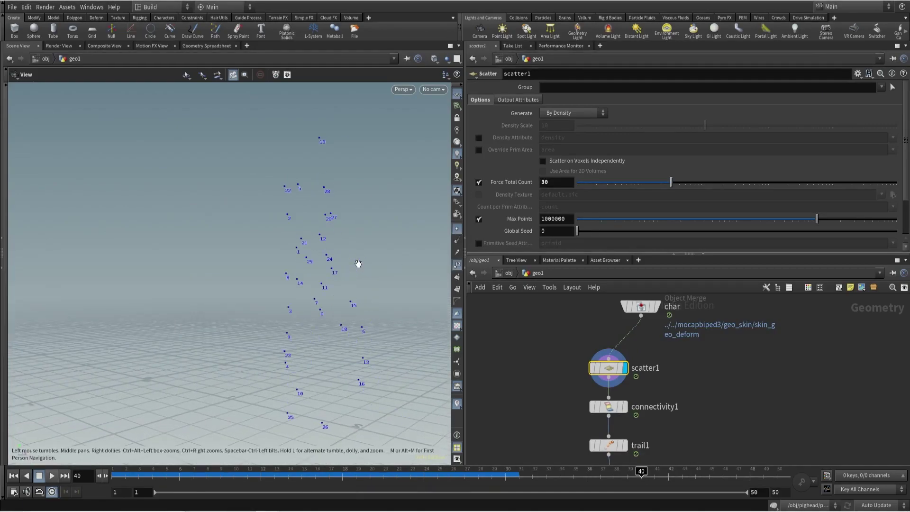
{"action": "key", "text": "Left"}
{"action": "key", "text": "Left"}
{"action": "key", "text": "Left"}
{"action": "key", "text": "Left"}
{"action": "key", "text": "Left"}
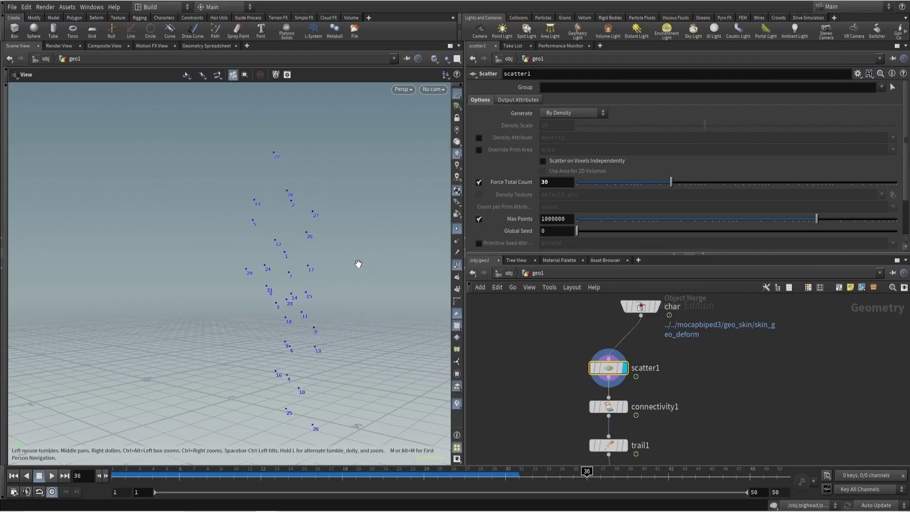
Display trail1 and then add1 to examine the numbered trail points and their lines, and hide the point numbers.
{"action": "middle_click_drag", "start_coordinate": [545, 431], "coordinate": [539, 392]}
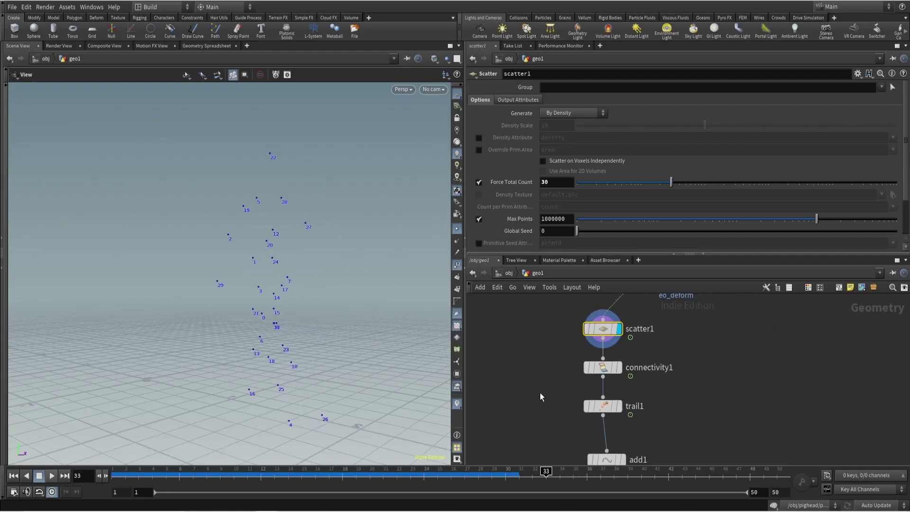
{"action": "left_click_drag", "start_coordinate": [600, 411], "coordinate": [602, 411]}
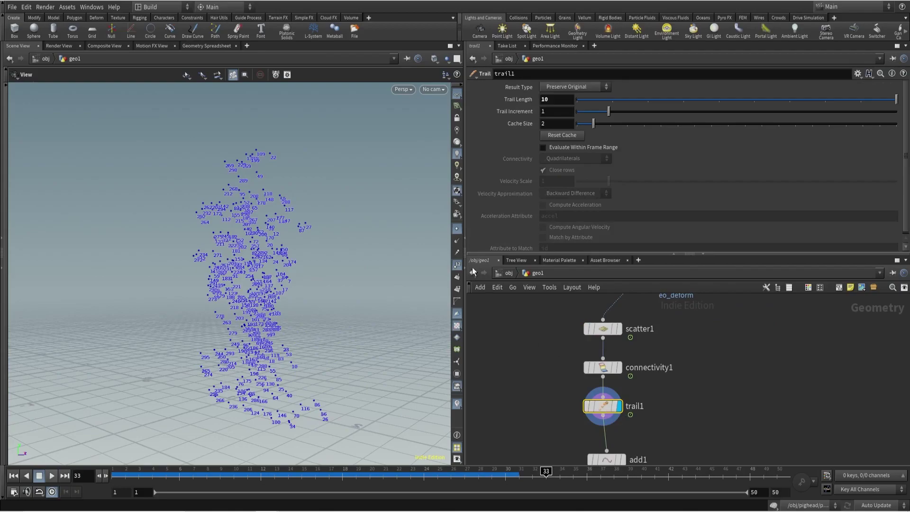
{"action": "middle_click_drag", "start_coordinate": [621, 465], "coordinate": [606, 414]}
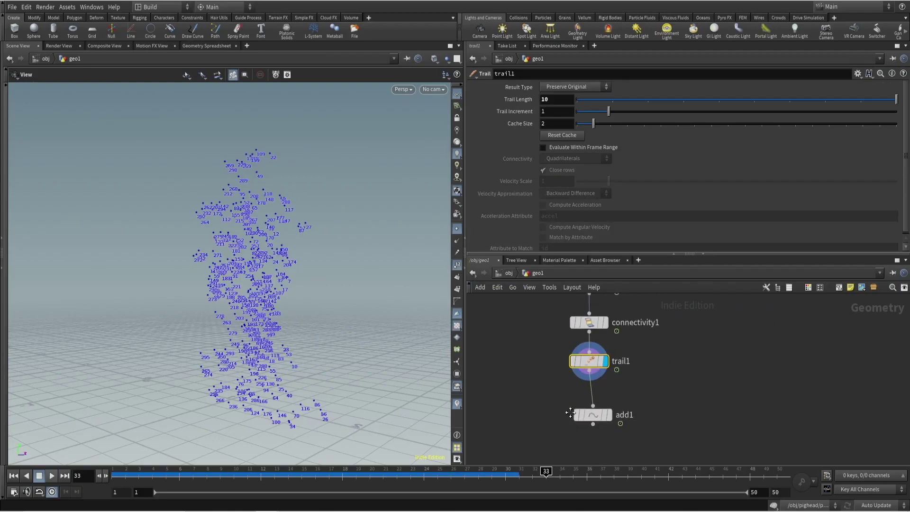
{"action": "left_click", "coordinate": [606, 414]}
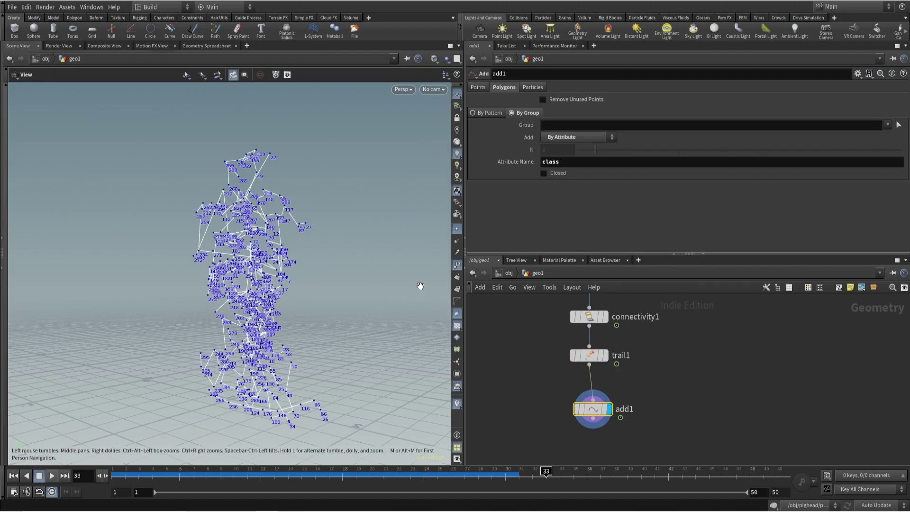
{"action": "left_click", "coordinate": [457, 264]}
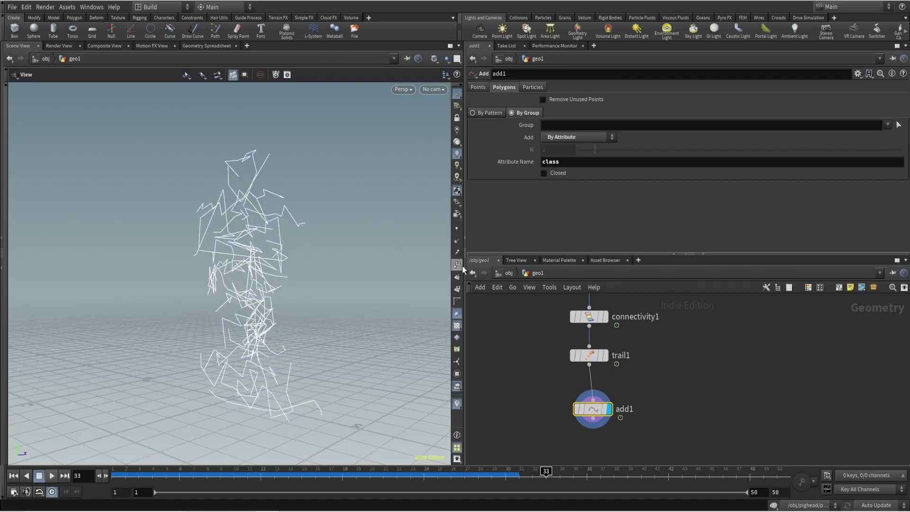
Display scatter1 and insert a Time Shift node between char and scatter1.
{"action": "scroll", "coordinate": [548, 385], "scroll_direction": "down", "scroll_amount": 2}
{"action": "scroll", "coordinate": [548, 386], "scroll_direction": "up", "scroll_amount": 2}
{"action": "left_click", "coordinate": [602, 388]}
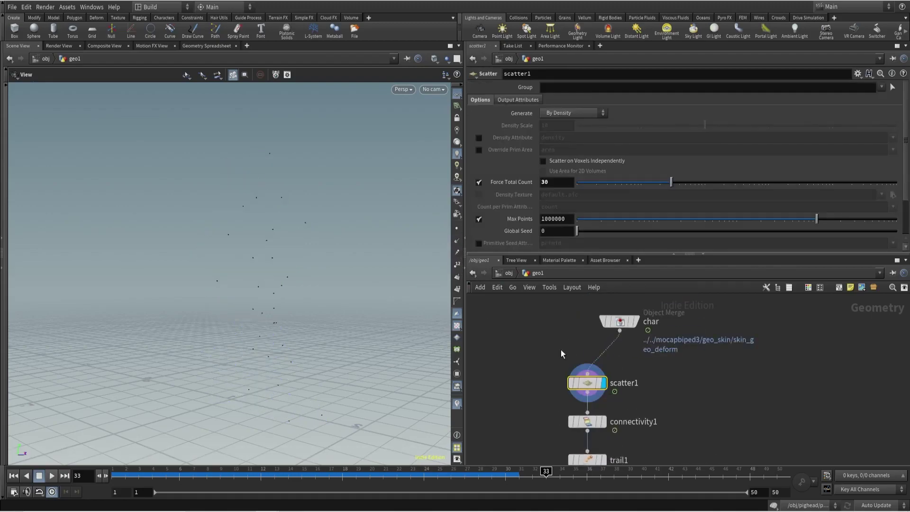
{"action": "key", "text": "Tab"}
{"action": "type", "text": "time"}
{"action": "left_click", "coordinate": [651, 80]}
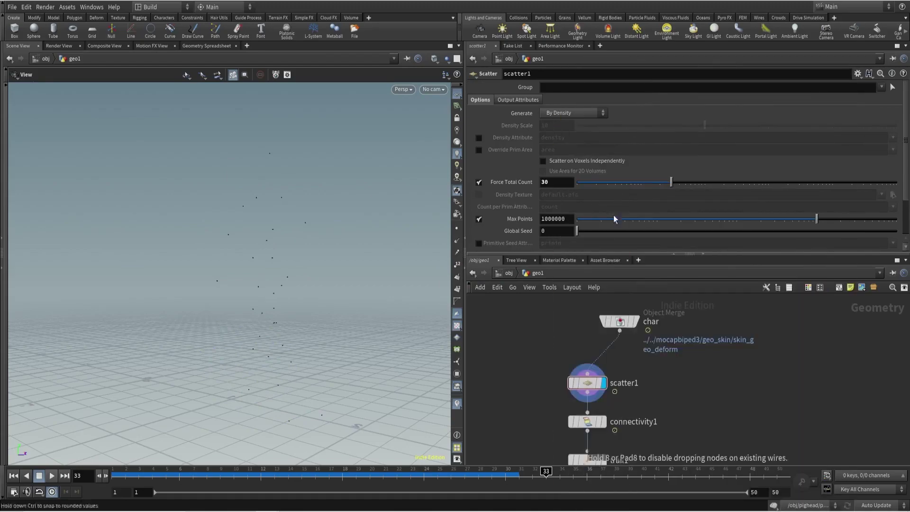
{"action": "left_click", "coordinate": [600, 359]}
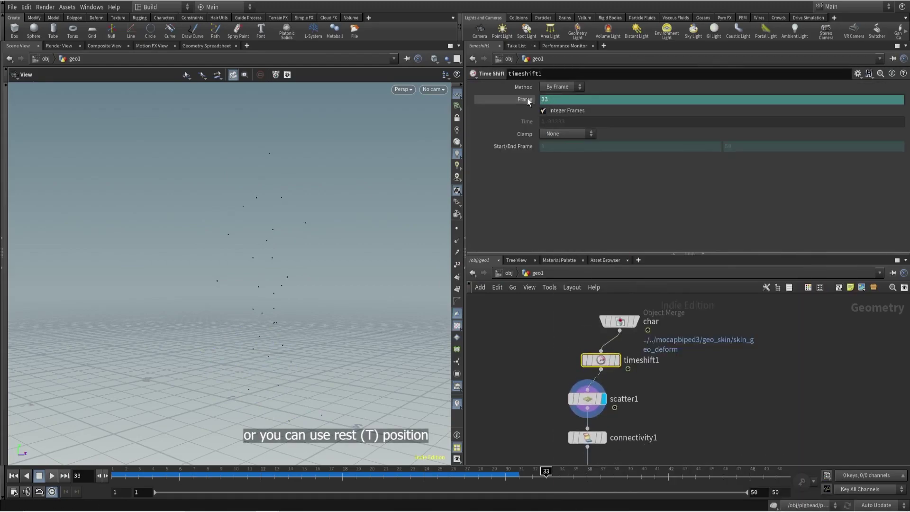
Set the Frame of timeshift1 to $FSTART and select scatter1.
{"action": "double_click", "coordinate": [569, 100]}
{"action": "type", "text": "$FS"}
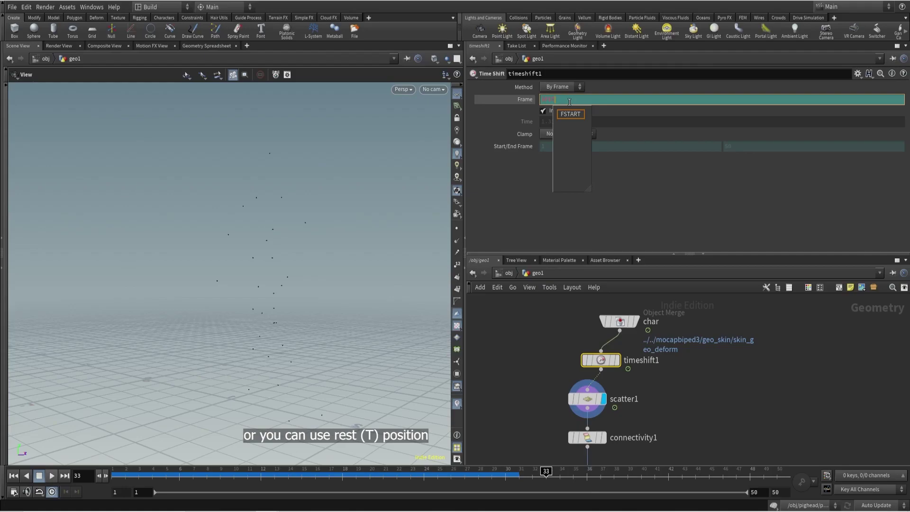
{"action": "left_click", "coordinate": [573, 115]}
{"action": "key", "text": "Return"}
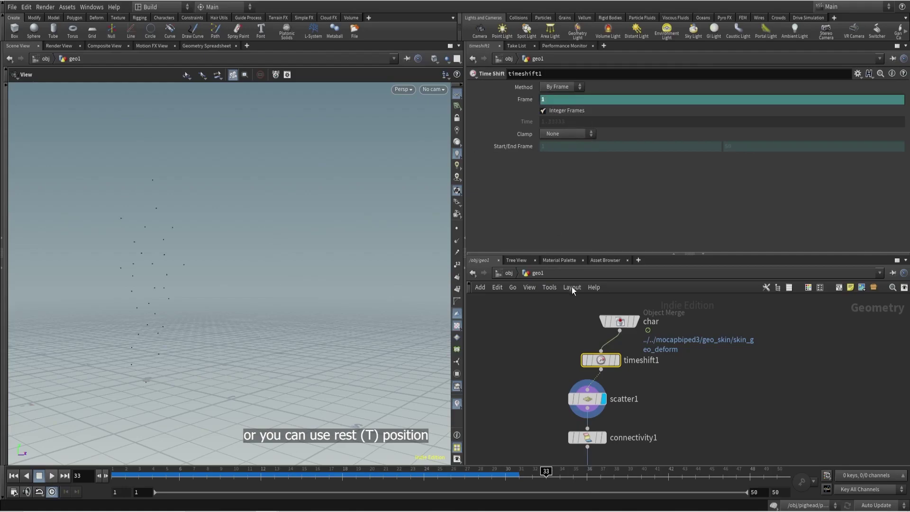
{"action": "left_click", "coordinate": [596, 403]}
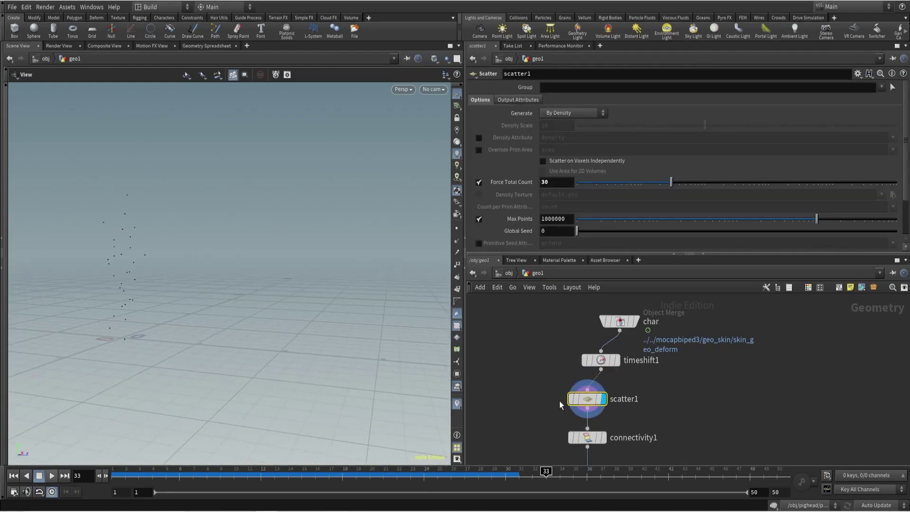
Display connectivity1 and move the timeshift1, scatter1 and connectivity1 nodes aside to make room above trail1.
{"action": "scroll", "coordinate": [564, 393], "scroll_direction": "down", "scroll_amount": 2}
{"action": "left_click", "coordinate": [584, 407]}
{"action": "middle_click_drag", "start_coordinate": [550, 371], "coordinate": [541, 391]}
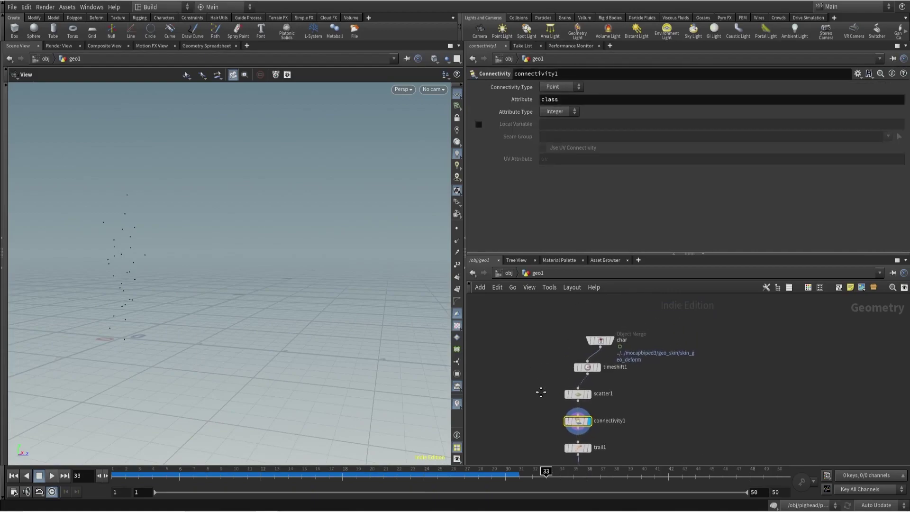
{"action": "left_click_drag", "start_coordinate": [550, 328], "coordinate": [537, 362]}
{"action": "key", "text": "l"}
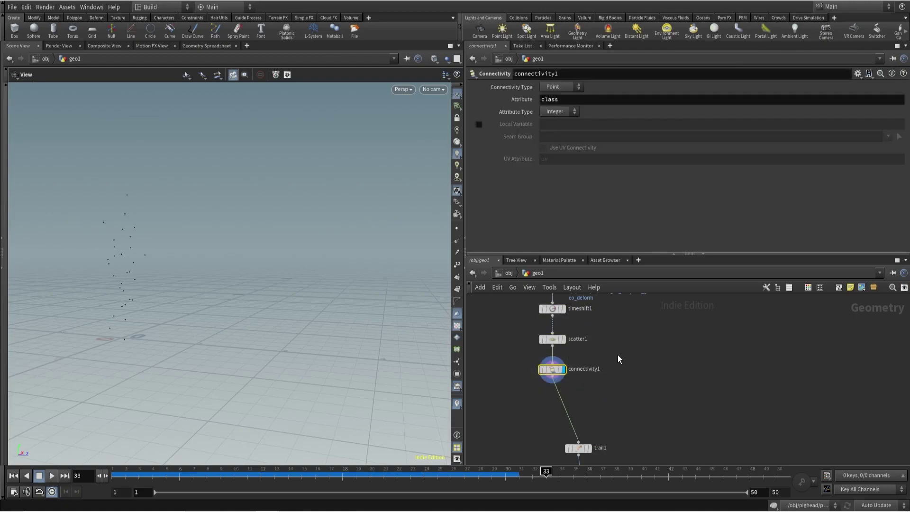
{"action": "middle_click_drag", "start_coordinate": [578, 309], "coordinate": [582, 368]}
{"action": "left_click_drag", "start_coordinate": [558, 337], "coordinate": [613, 326]}
{"action": "middle_click_drag", "start_coordinate": [622, 404], "coordinate": [623, 372]}
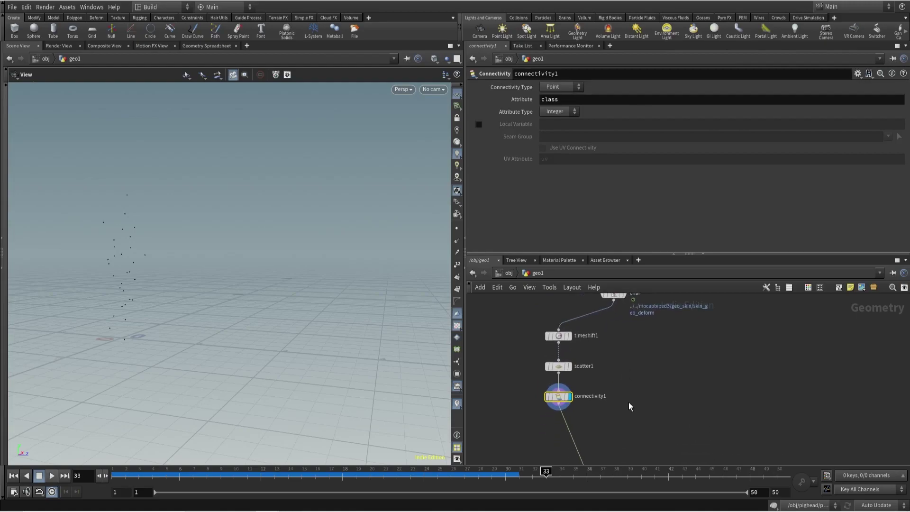
Add an Attribute Interpolate node beside and slightly below connectivity1.
{"action": "key", "text": "Tab"}
{"action": "type", "text": "attributein"}
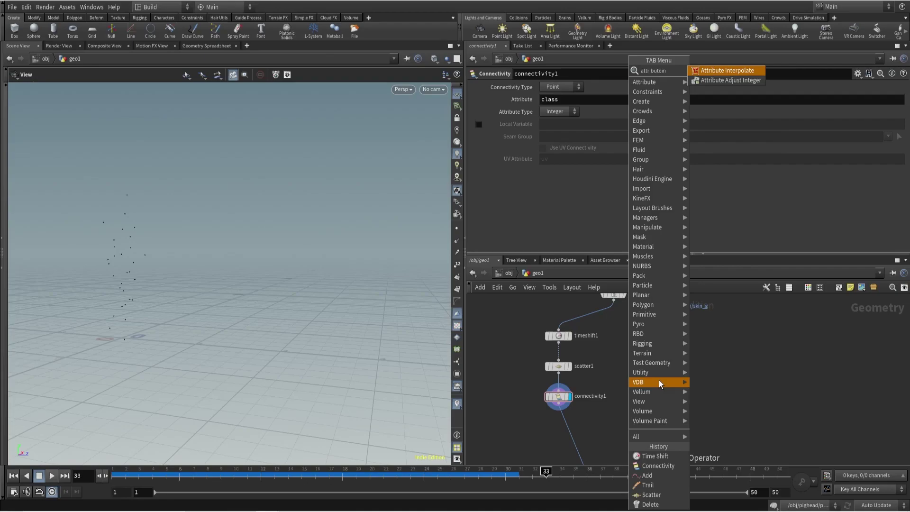
{"action": "key", "text": "Return"}
{"action": "left_click", "coordinate": [659, 380]}
{"action": "left_click_drag", "start_coordinate": [659, 380], "coordinate": [625, 426]}
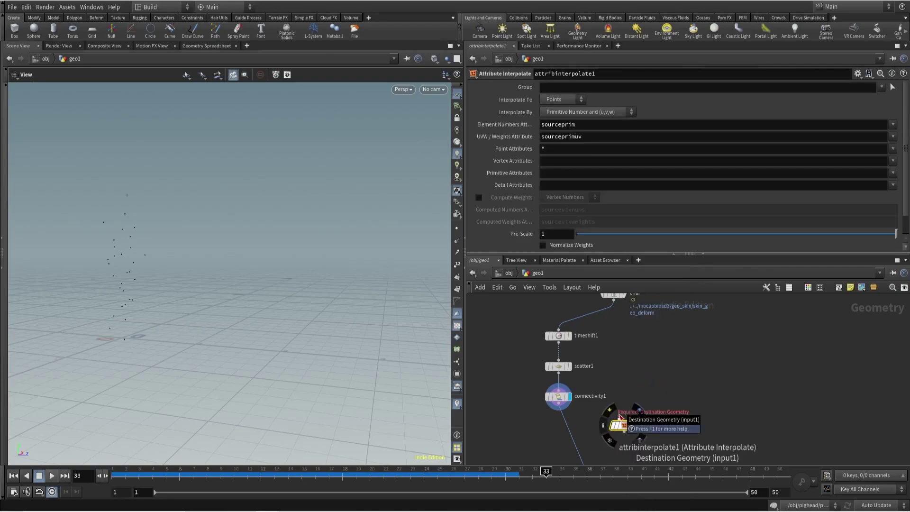
Connect connectivity1 to the first input of attribinterpolate1 and char to its second input, and display the node.
{"action": "left_click", "coordinate": [619, 416]}
{"action": "left_click", "coordinate": [558, 405]}
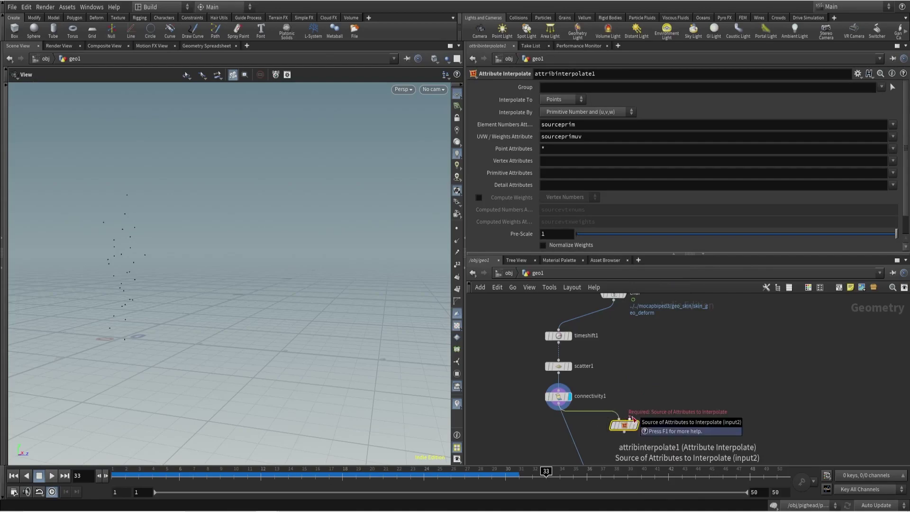
{"action": "left_click", "coordinate": [631, 419]}
{"action": "left_click", "coordinate": [614, 298]}
{"action": "middle_click_drag", "start_coordinate": [593, 425], "coordinate": [595, 403]}
{"action": "left_click_drag", "start_coordinate": [624, 405], "coordinate": [610, 406]}
{"action": "middle_click", "coordinate": [609, 406]}
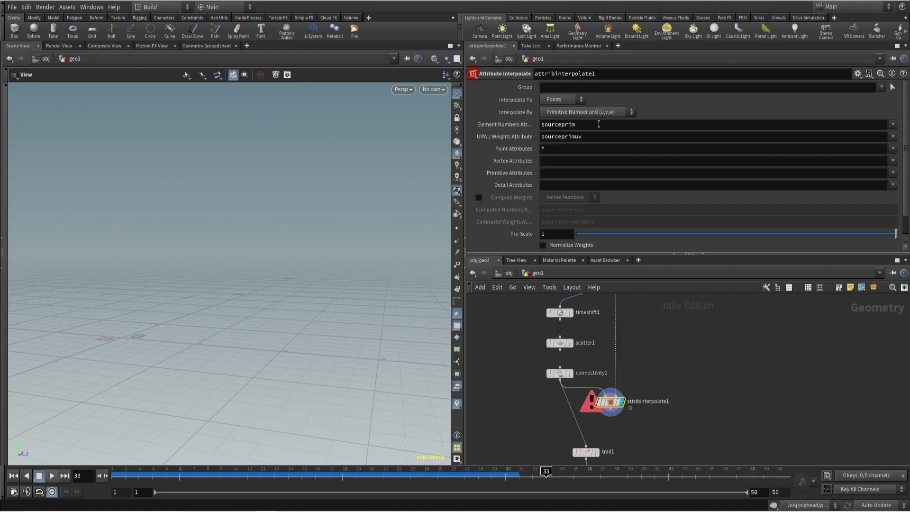
Enable the Prim Num Attribute sourceprim and Prim UVW Attribute sourceprimuv as output attributes of scatter1.
{"action": "double_click", "coordinate": [560, 137]}
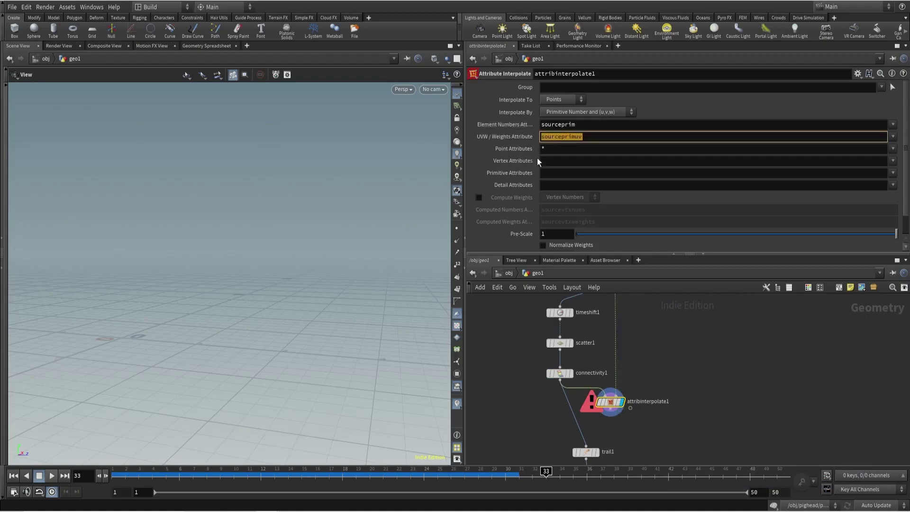
{"action": "left_click_drag", "start_coordinate": [532, 362], "coordinate": [568, 354]}
{"action": "left_click", "coordinate": [571, 374]}
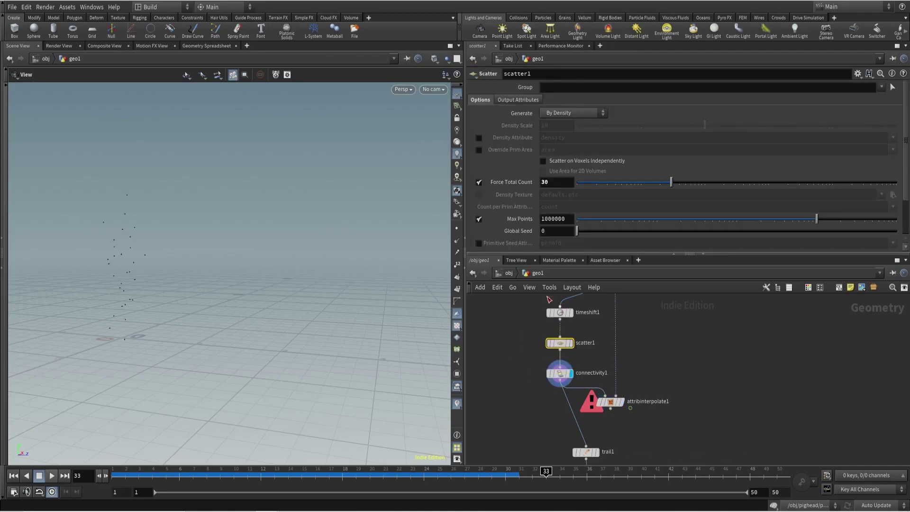
{"action": "left_click", "coordinate": [518, 97]}
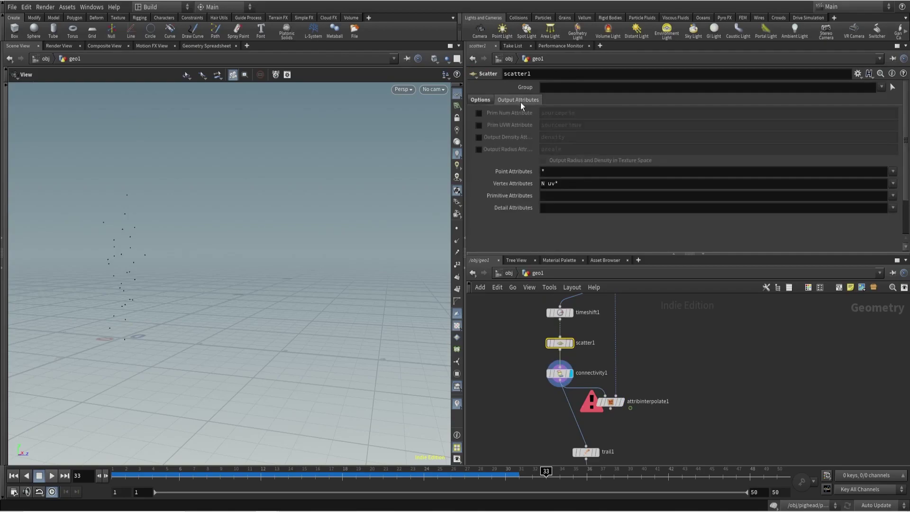
{"action": "left_click", "coordinate": [480, 113]}
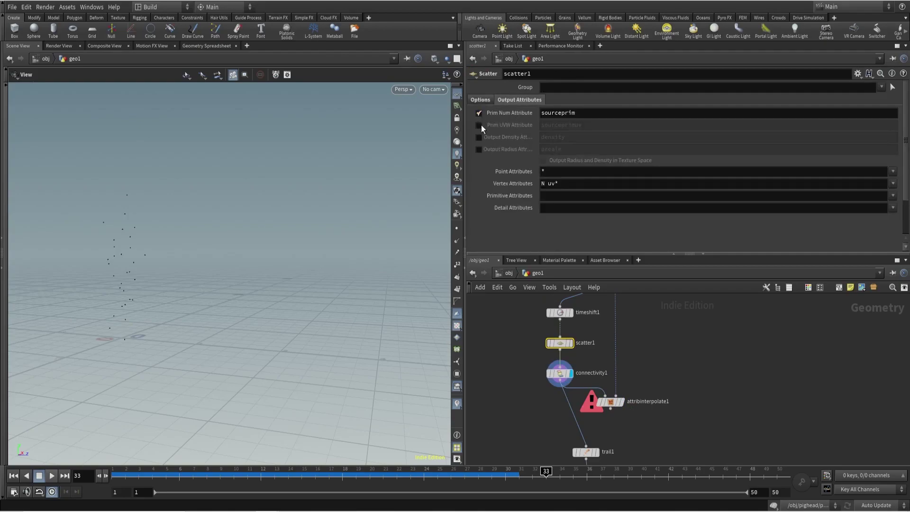
{"action": "left_click", "coordinate": [480, 125]}
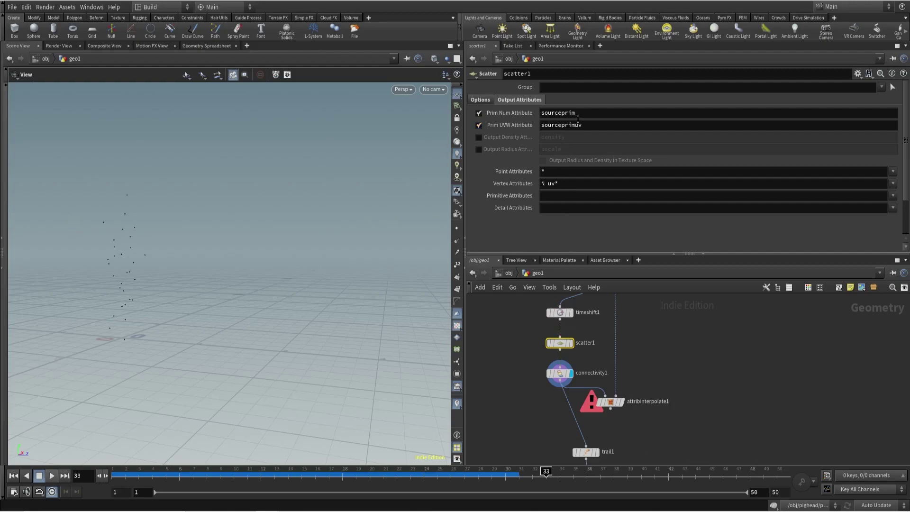
{"action": "double_click", "coordinate": [597, 127]}
Display attribinterpolate1 and scrub the timeline to frame 49 to examine how the scattered points follow the character.
{"action": "left_click", "coordinate": [621, 402]}
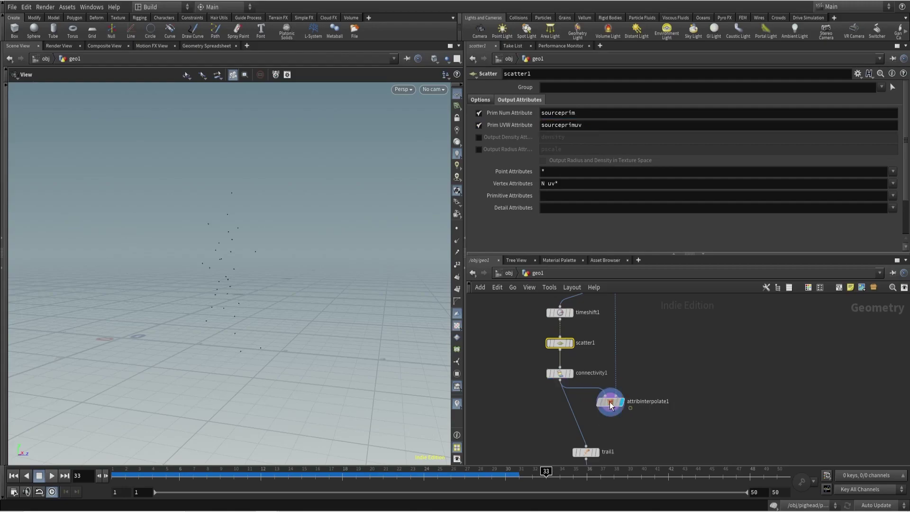
{"action": "left_click", "coordinate": [610, 402]}
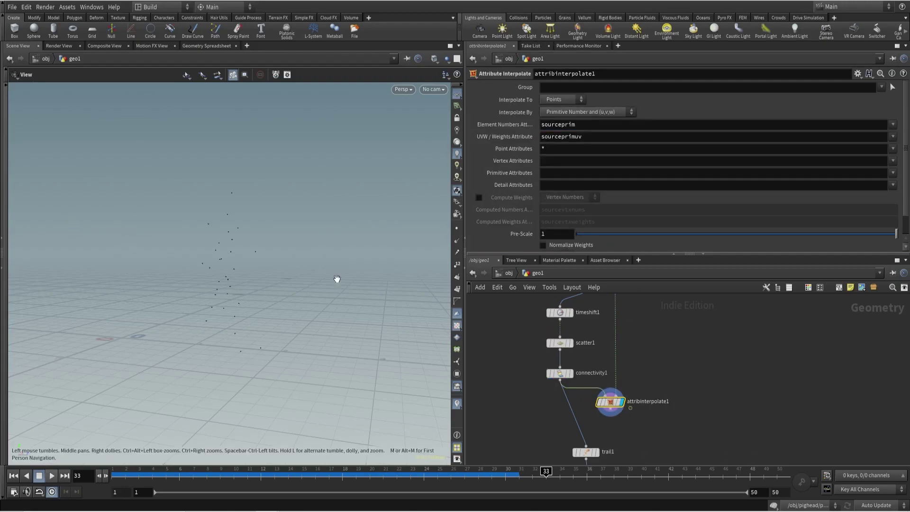
{"action": "left_click", "coordinate": [186, 471]}
{"action": "left_click_drag", "start_coordinate": [260, 472], "coordinate": [763, 470]}
Feed trail1 from attribinterpolate1 and play the animation with add1 displayed.
{"action": "middle_click_drag", "start_coordinate": [692, 441], "coordinate": [687, 384]}
{"action": "left_click_drag", "start_coordinate": [607, 353], "coordinate": [583, 388]}
{"action": "left_click", "coordinate": [586, 432]}
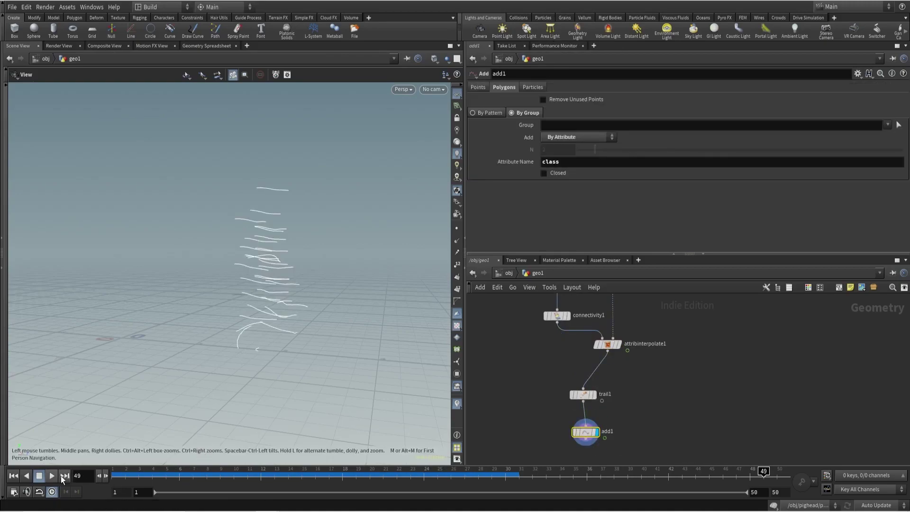
{"action": "left_click", "coordinate": [52, 475]}
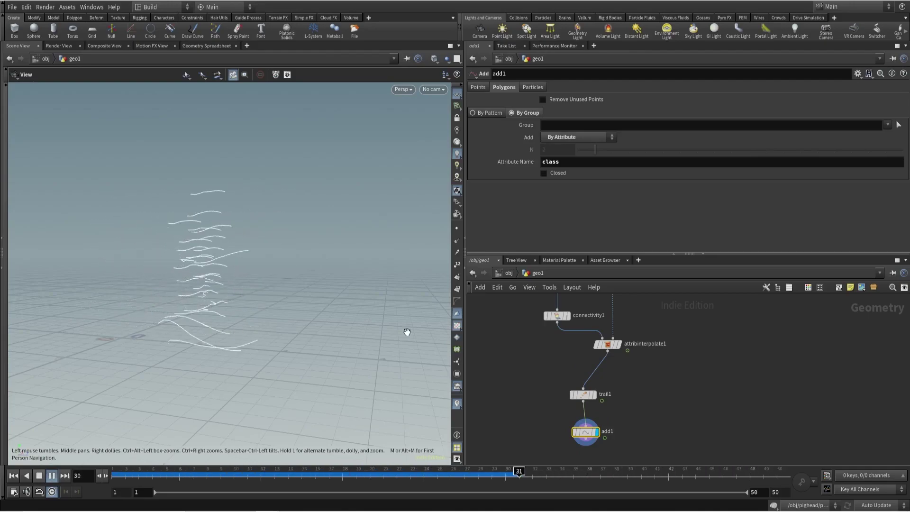
Set the Trail Length of trail1 to 20.
{"action": "left_click", "coordinate": [576, 393]}
{"action": "double_click", "coordinate": [553, 100]}
{"action": "type", "text": "20"}
{"action": "key", "text": "Return"}
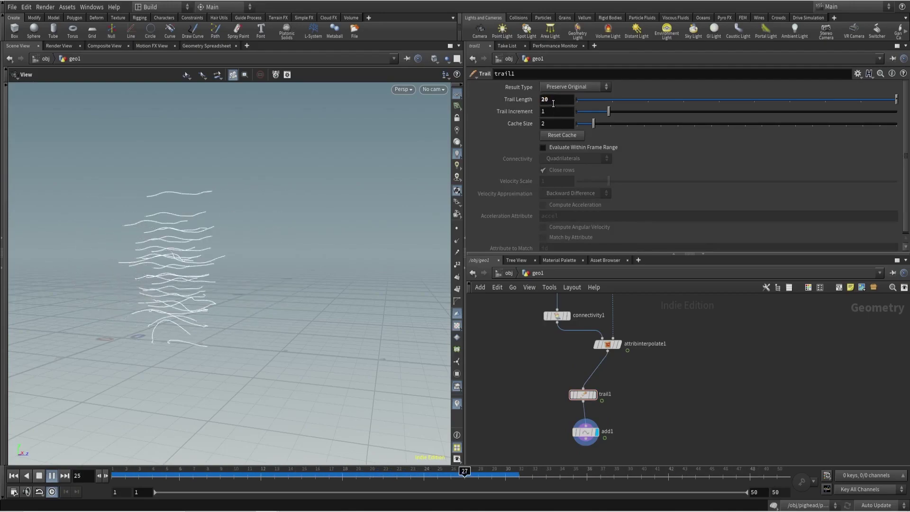